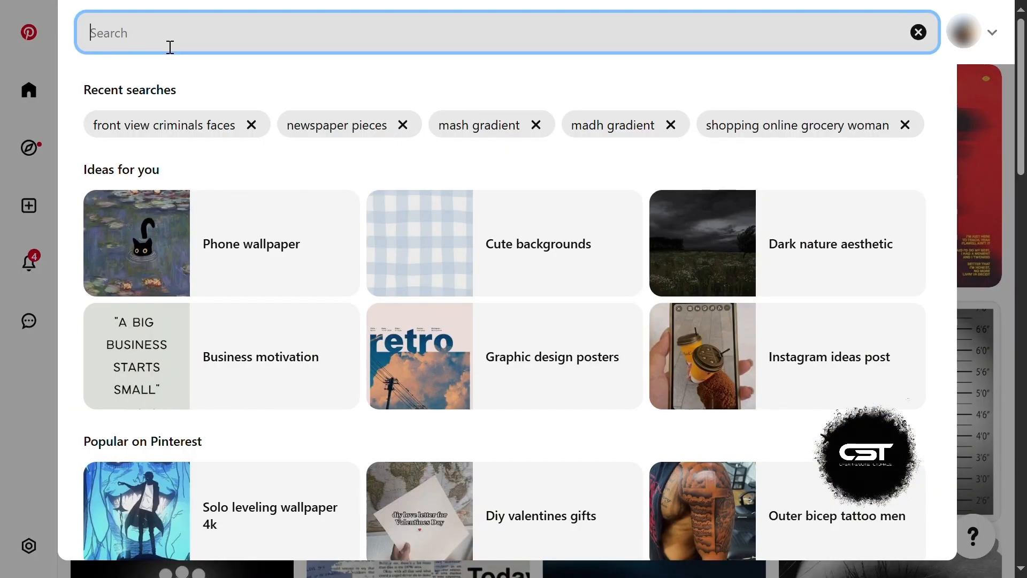
Step: Search Pinterest for "front view criminals faces" and download the mugshot of the brown-haired woman in an orange uniform
type("front view criminals faces")
key("Return")
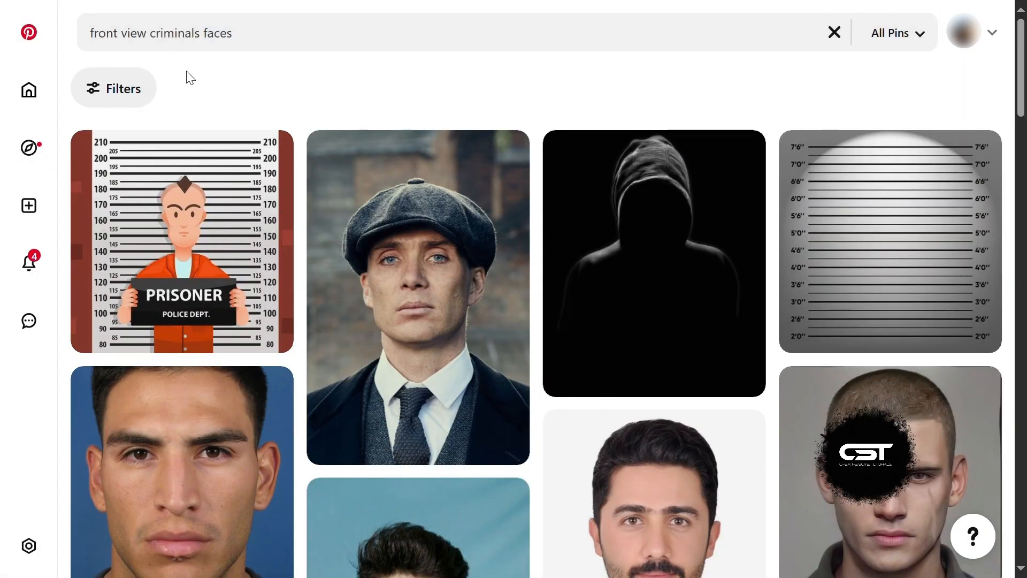
scroll(384, 208, "down", 10)
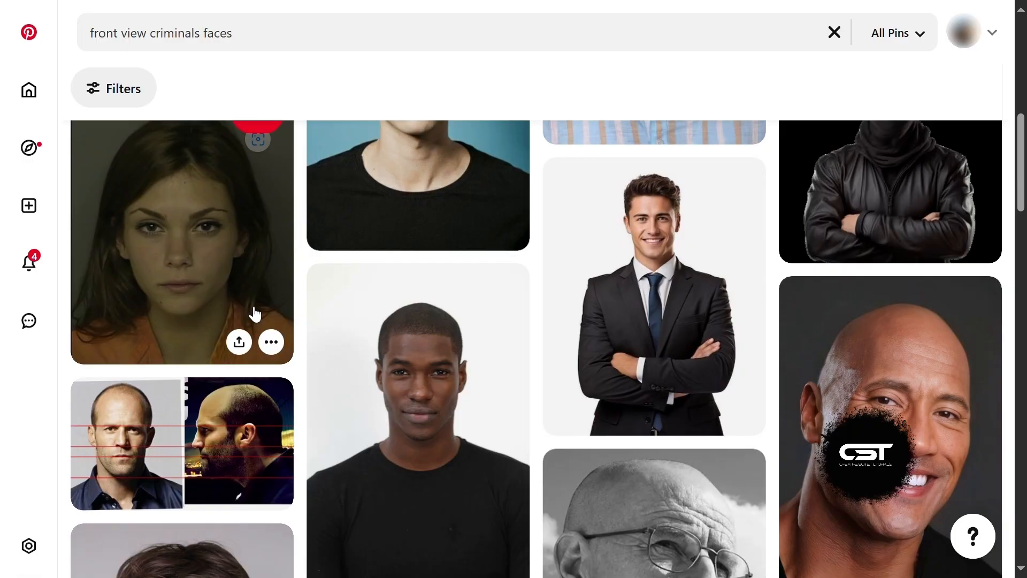
left_click(271, 342)
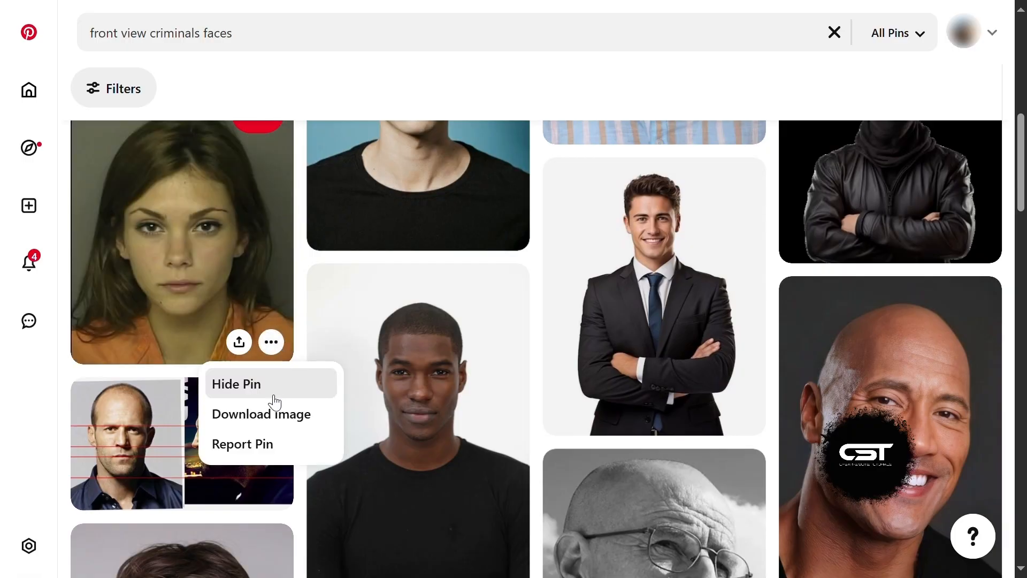
left_click(269, 418)
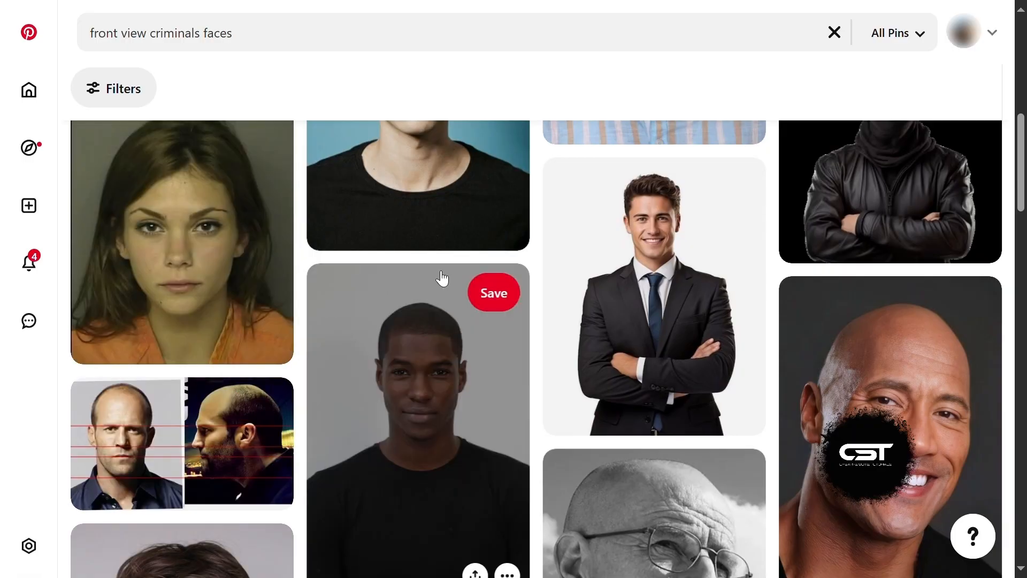
Step: Open that woman's pin and download the related mugshot of the dark-haired woman in an orange shirt against a white wall
scroll(535, 266, "up", 5)
scroll(536, 266, "down", 5)
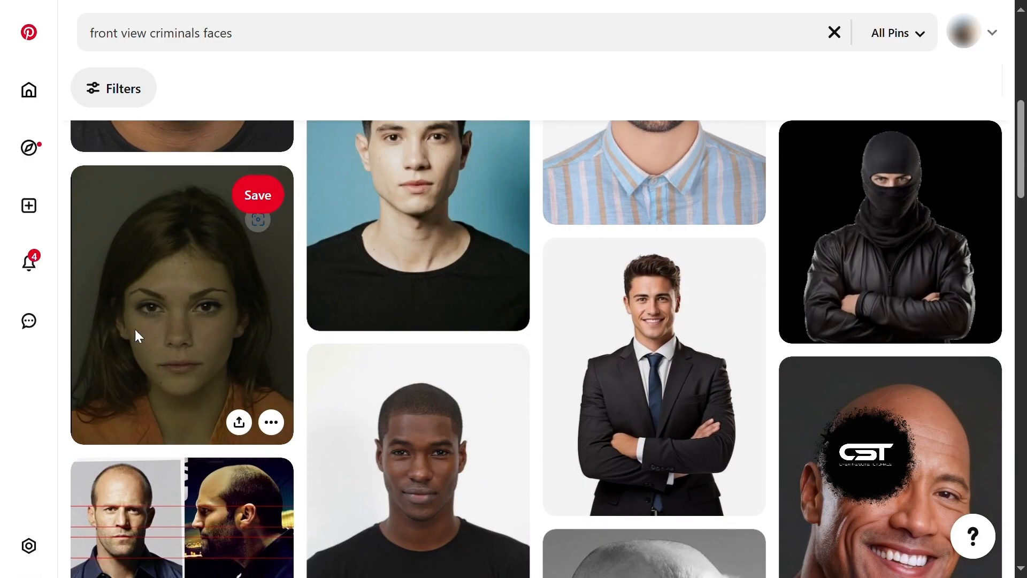
left_click(140, 330)
scroll(381, 296, "down", 7)
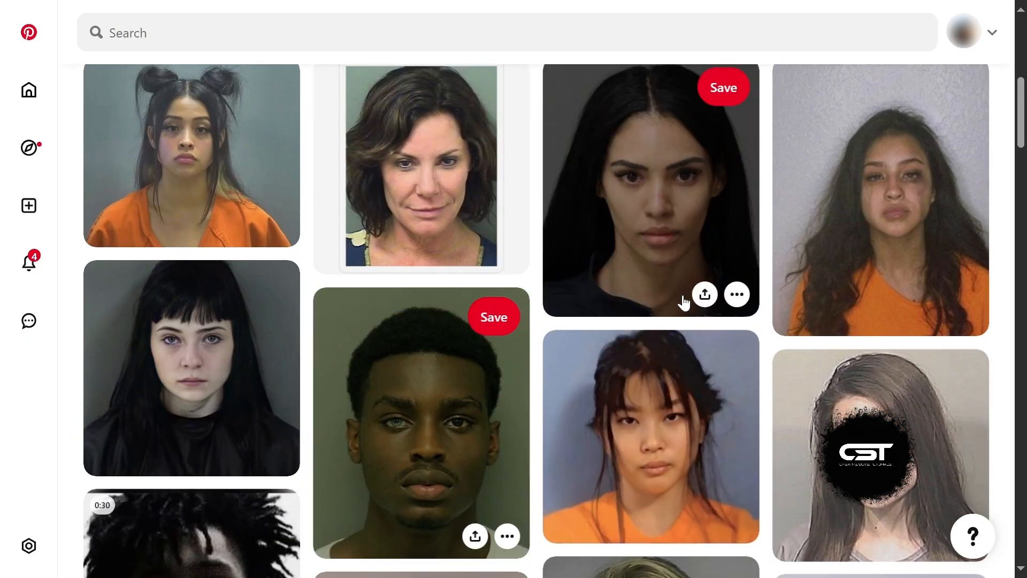
scroll(435, 367, "down", 6)
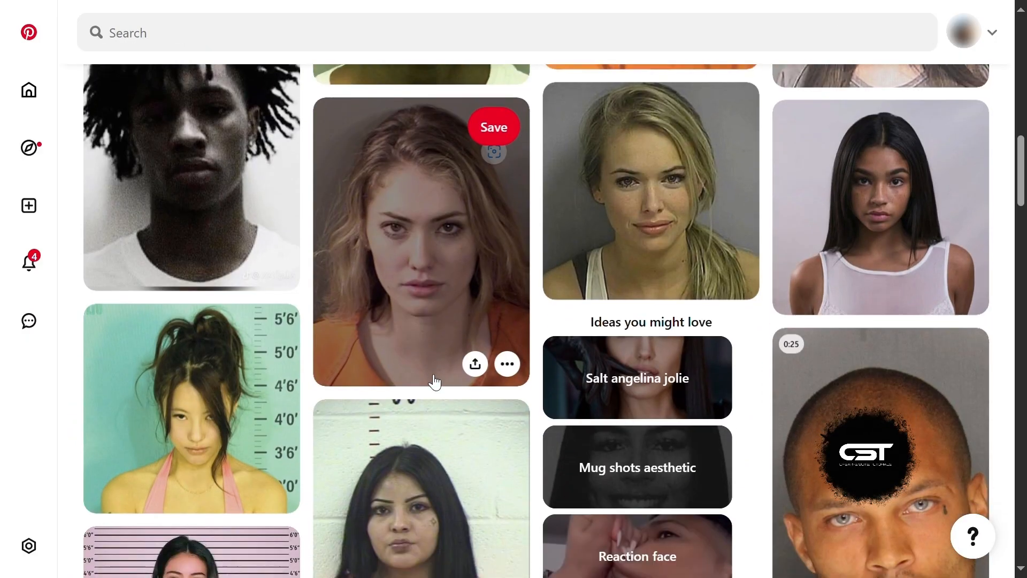
scroll(572, 298, "down", 6)
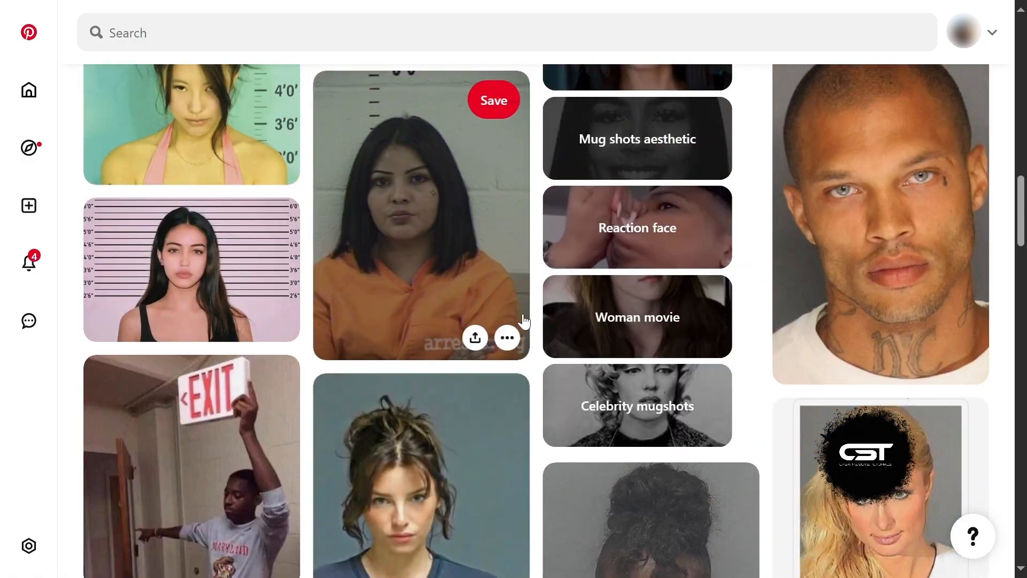
left_click(507, 337)
left_click(507, 407)
Step: Look through more of the related mugshots and return to the search results
scroll(398, 348, "down", 12)
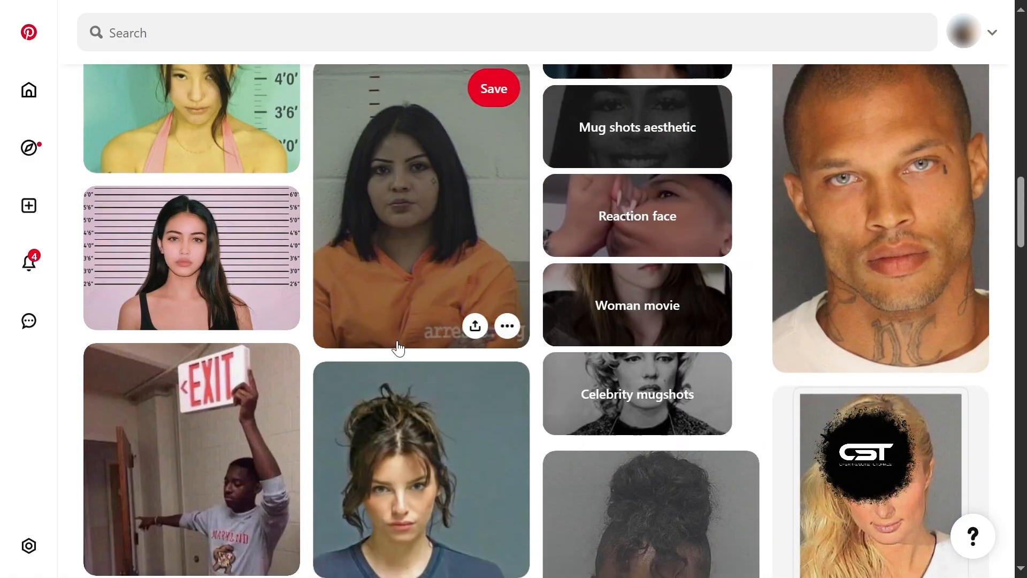
scroll(398, 345, "down", 20)
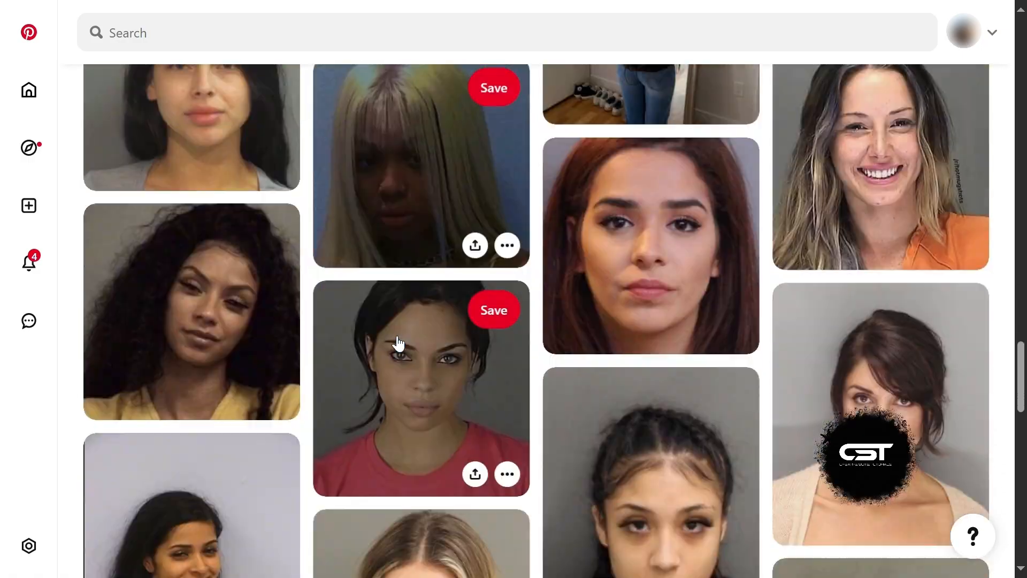
scroll(330, 151, "up", 15)
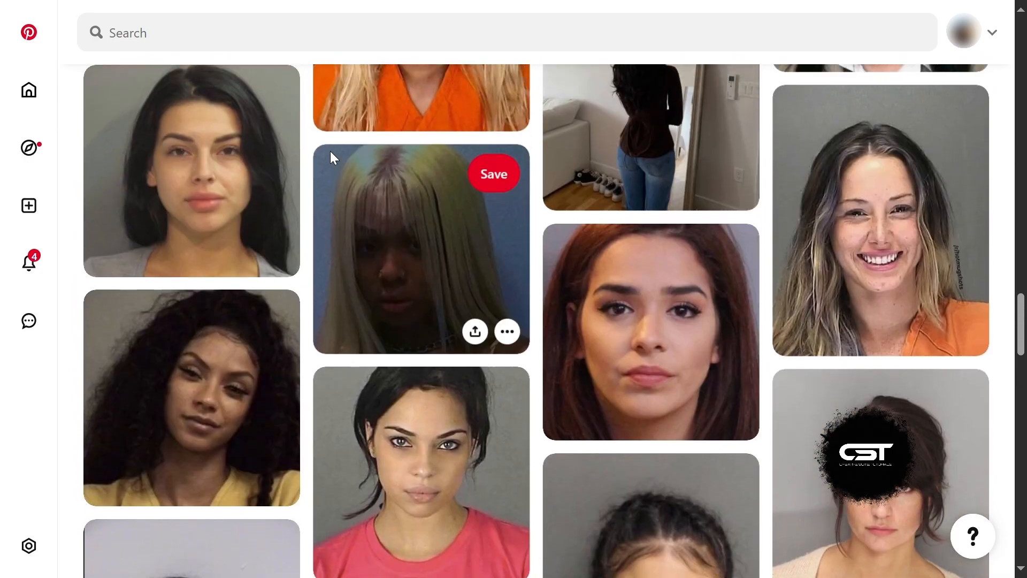
scroll(329, 151, "up", 5)
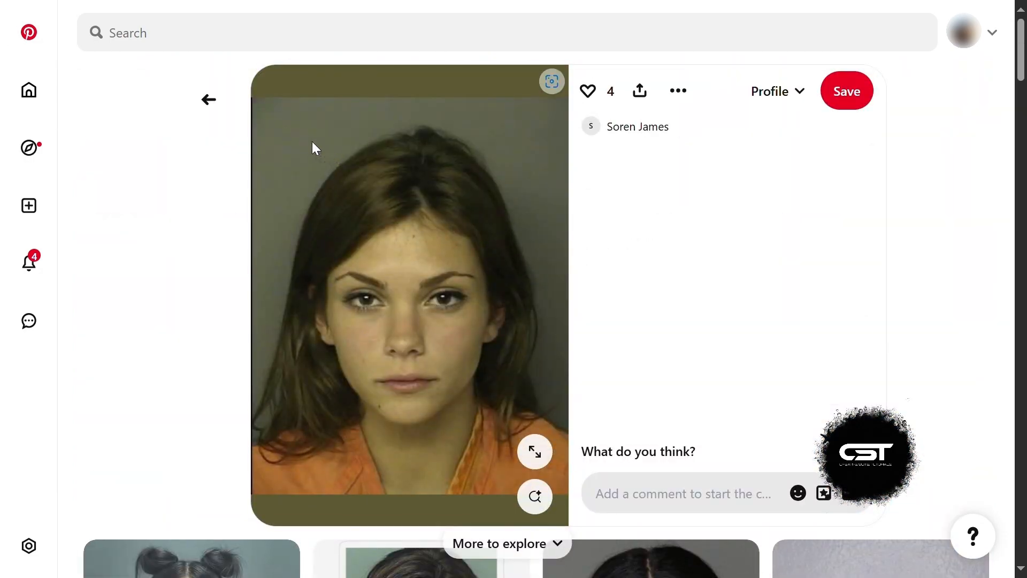
left_click(210, 99)
Step: Open the pin of the bald man with a grey beard and download the related front-view portrait of the bald man in black
scroll(373, 240, "down", 12)
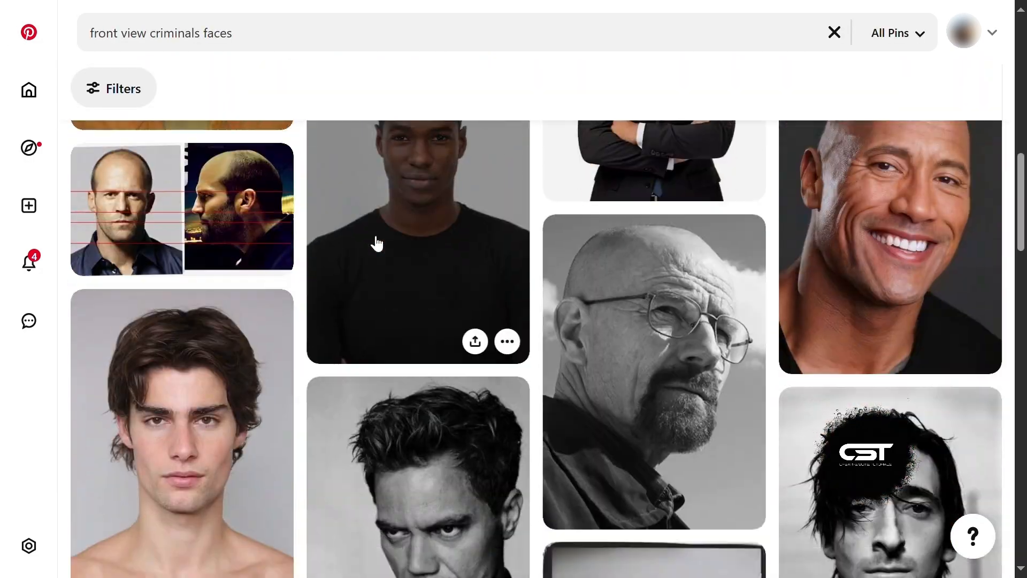
scroll(374, 242, "down", 6)
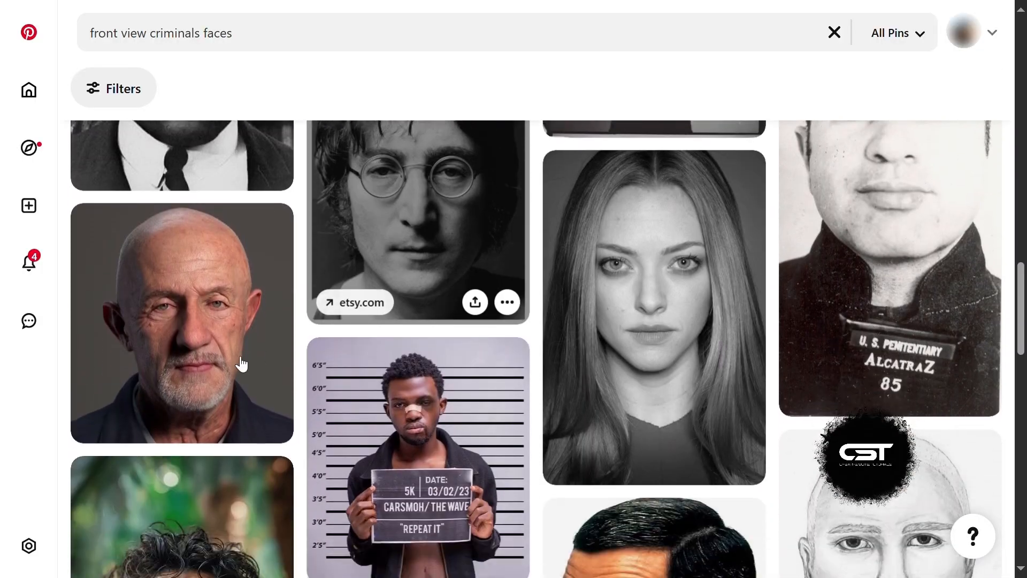
left_click(211, 372)
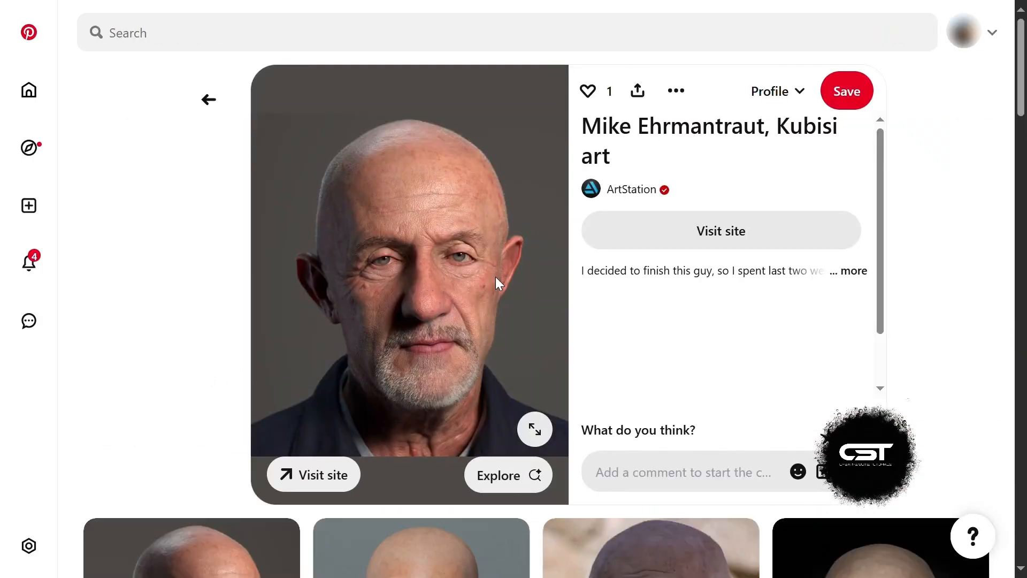
scroll(443, 321, "down", 4)
left_click(508, 473)
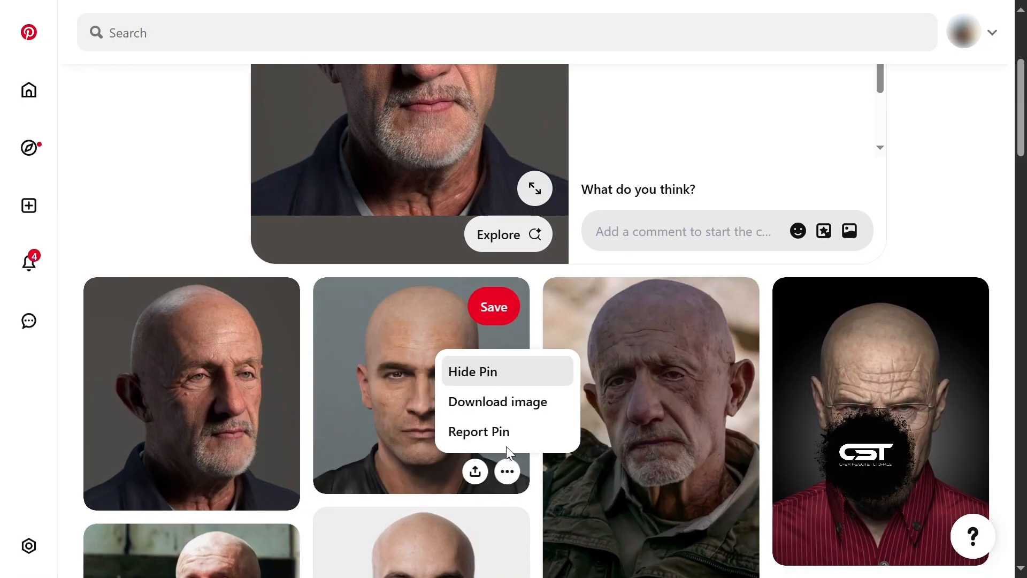
left_click(498, 410)
Step: Find the front-view Artbreeder portrait of an older bald man among the related pins and download it
scroll(424, 382, "down", 10)
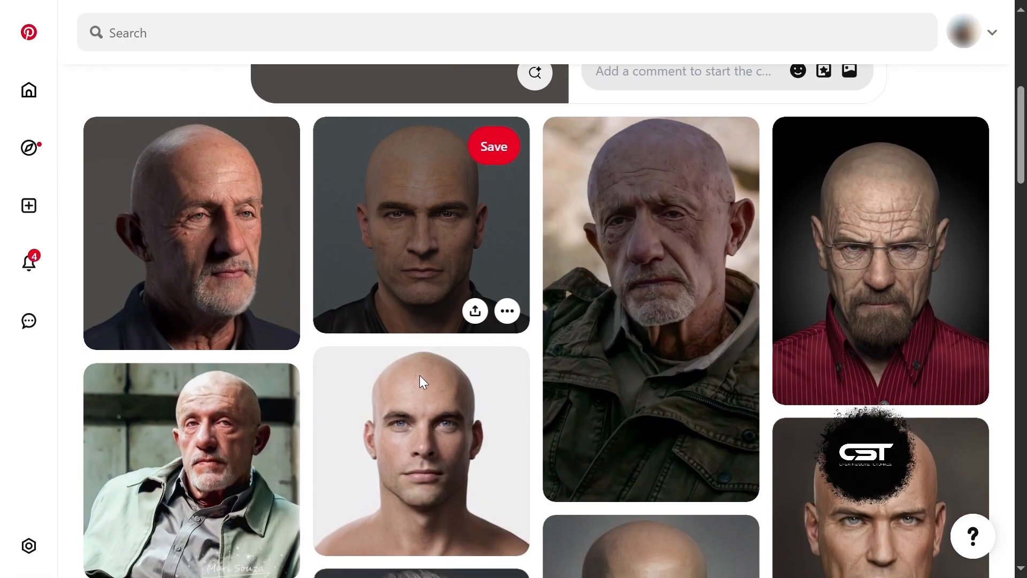
scroll(367, 364, "down", 15)
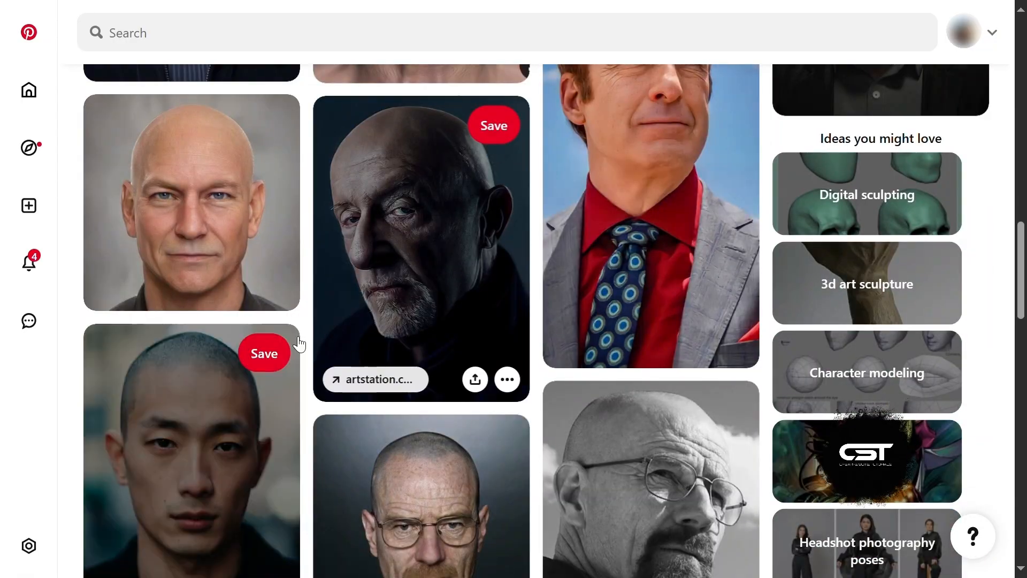
scroll(367, 329, "down", 4)
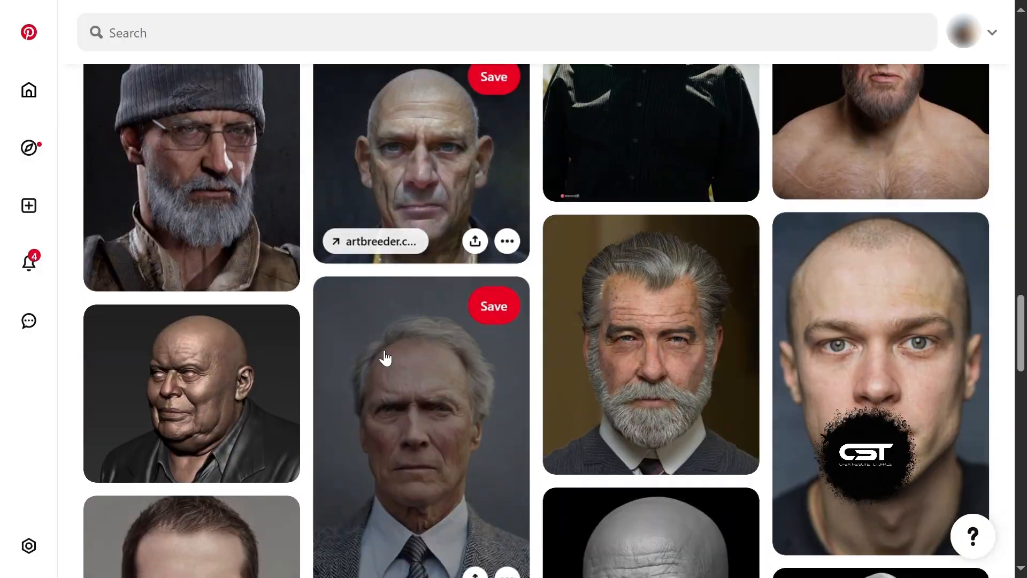
left_click(507, 417)
Step: Open the search result of the man in a grey T-shirt and browse its related portraits for more front-view faces
scroll(517, 334, "down", 10)
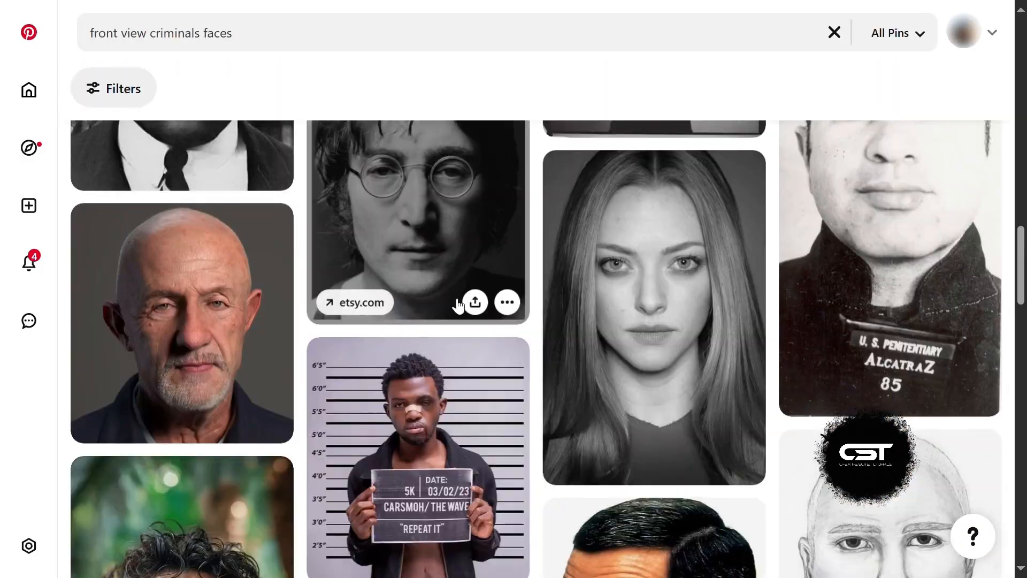
scroll(459, 309, "down", 6)
scroll(459, 308, "down", 18)
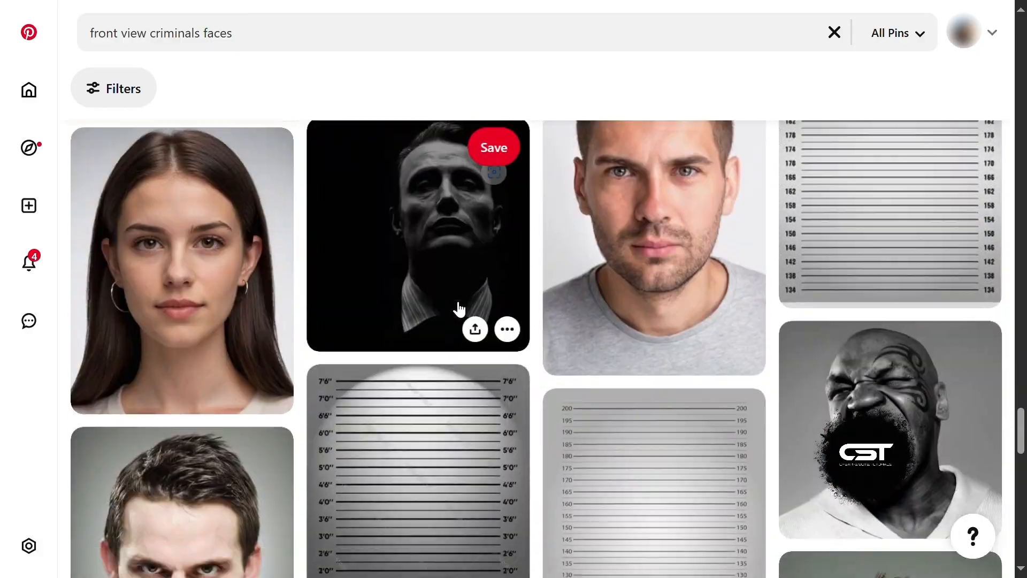
left_click(745, 351)
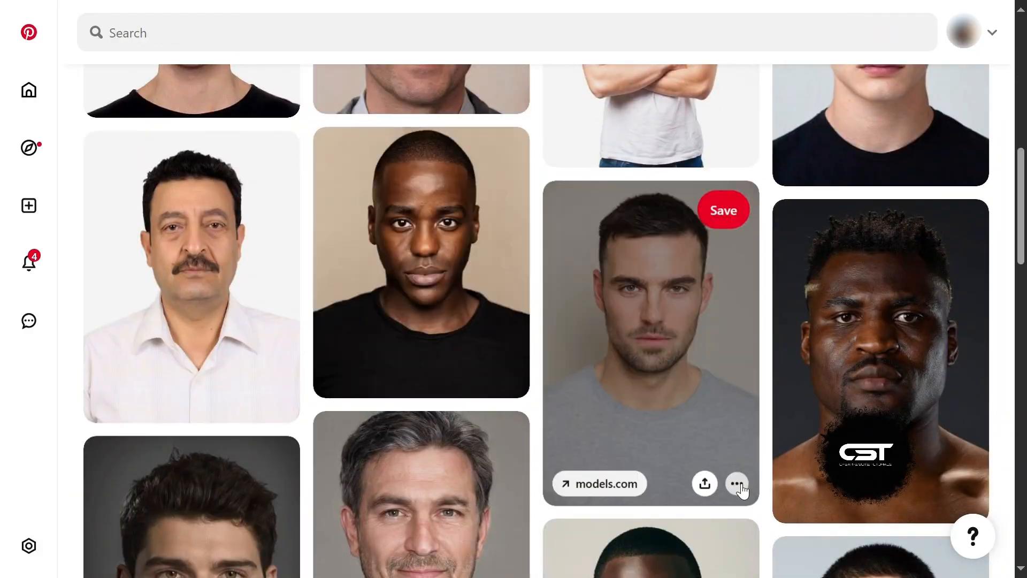
scroll(604, 397, "up", 6)
left_click(507, 413)
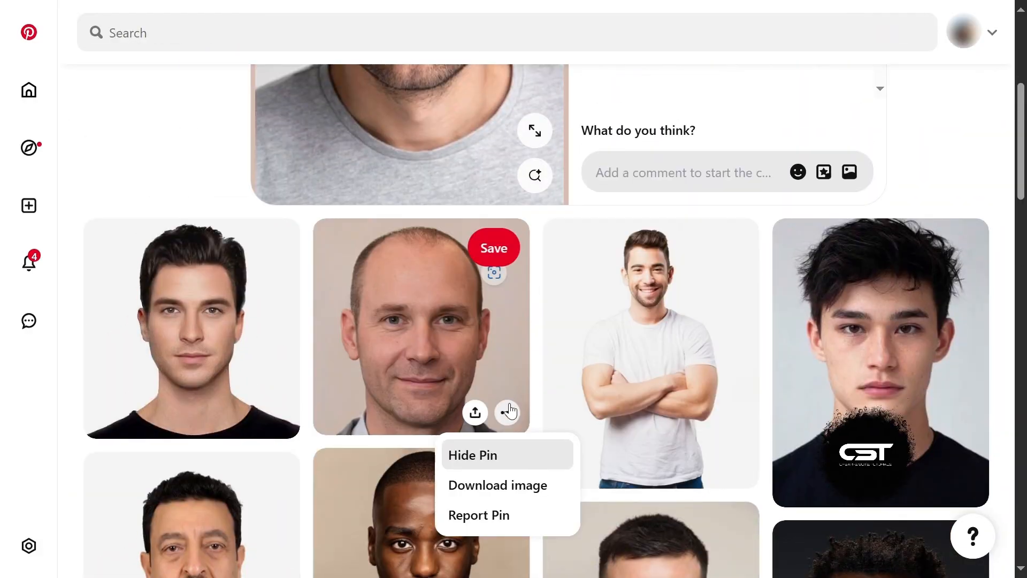
scroll(394, 381, "down", 15)
scroll(384, 342, "down", 8)
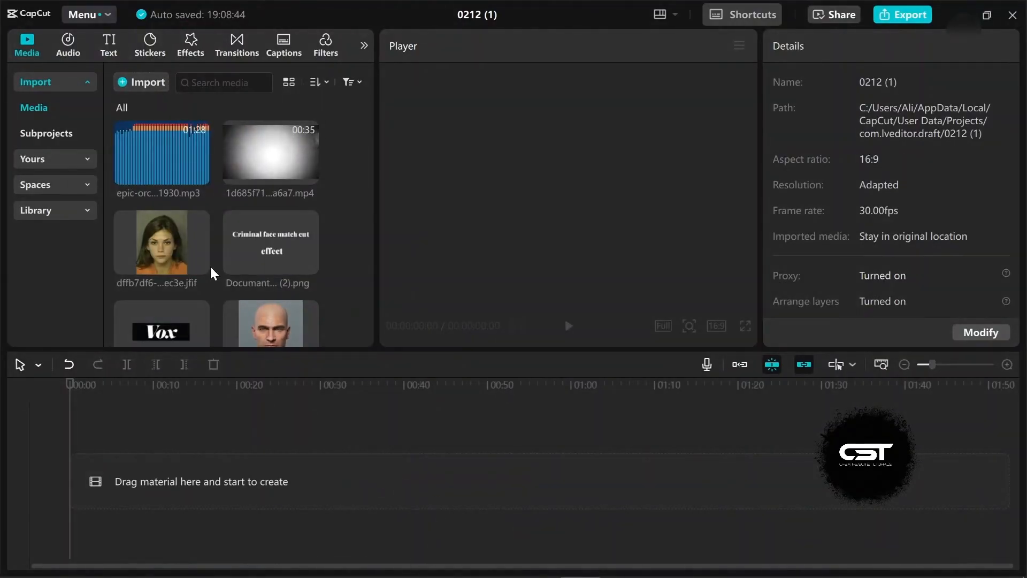
Step: Switch to CapCut, add the epic-orchestral villain theme audio to the timeline and set its speed to 1.5x
left_click_drag(172, 172, 150, 506)
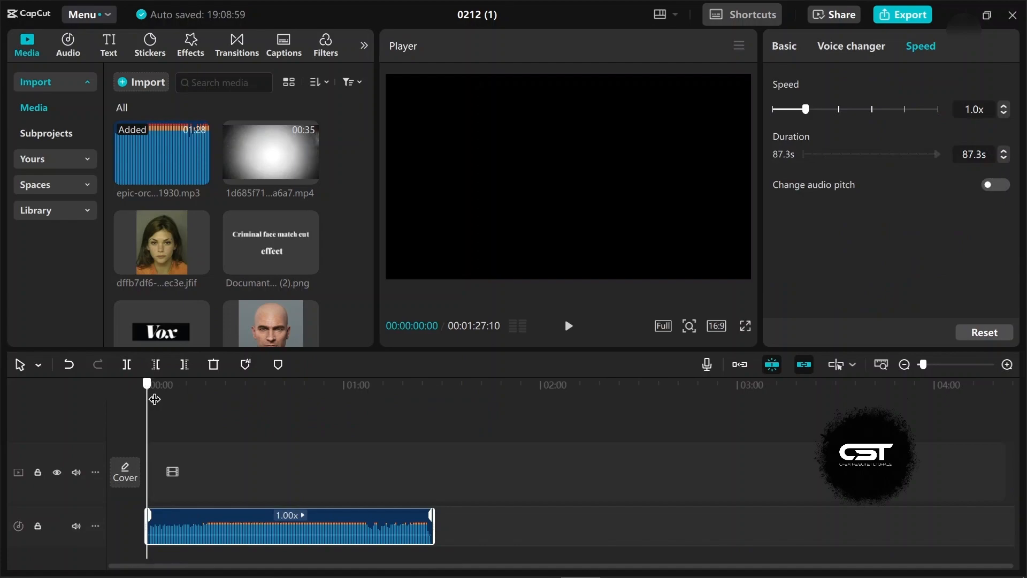
left_click(161, 401)
key("space")
key("space")
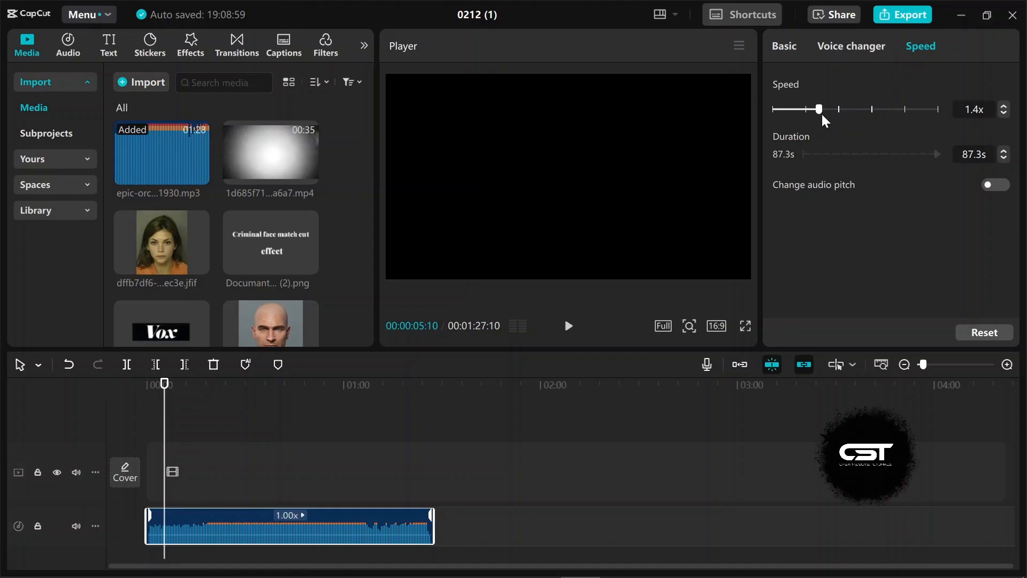
left_click_drag(822, 115, 827, 113)
Step: Play the sped-up audio from its beginning to check how it sounds
key("space")
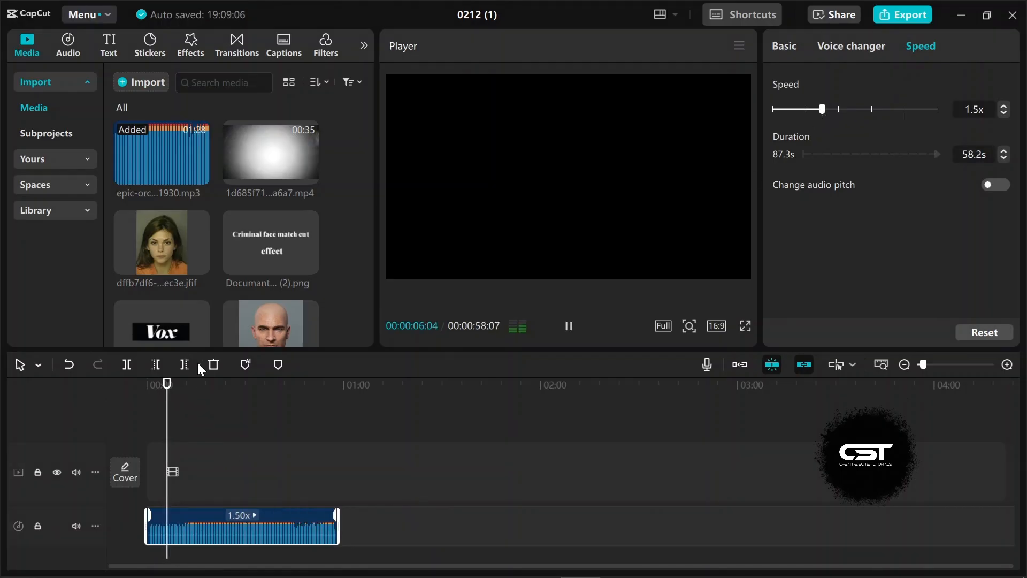
left_click(157, 399)
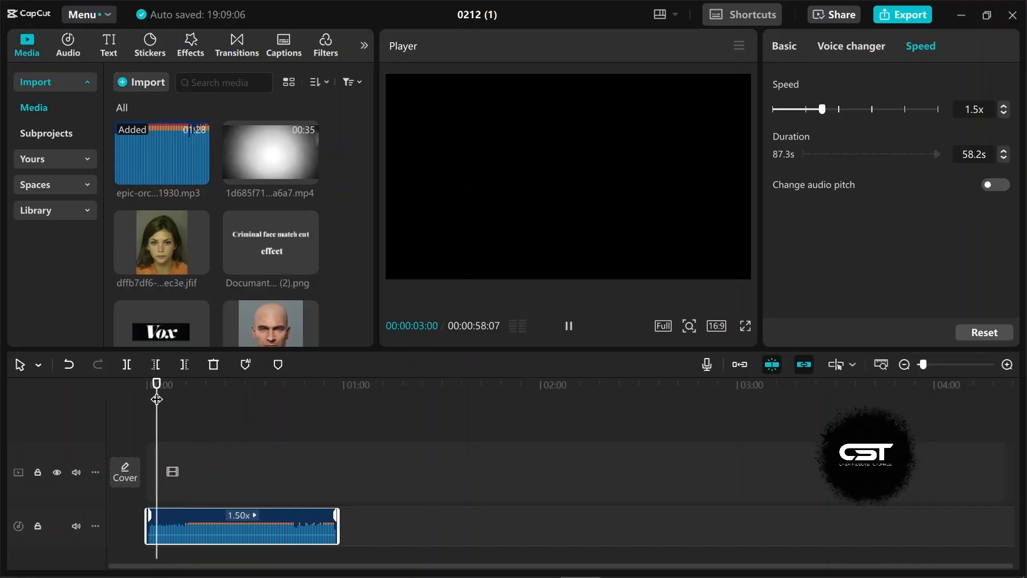
left_click(145, 401)
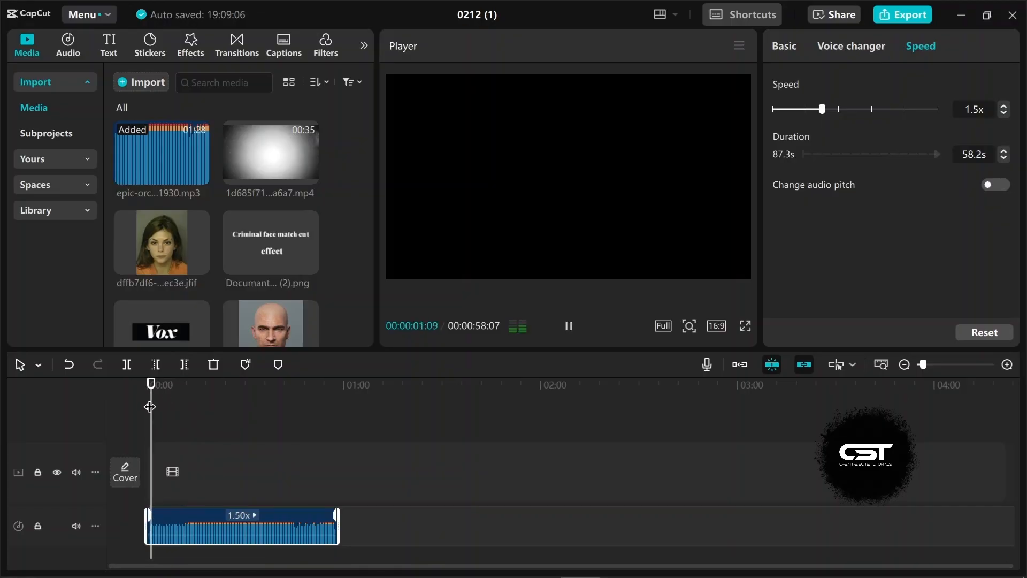
key("space")
left_click(168, 436)
Step: Add the old paper texture image 552d5a9b to the main video track, aligned with the start of the timeline
scroll(167, 436, "up", 2)
scroll(208, 234, "down", 5)
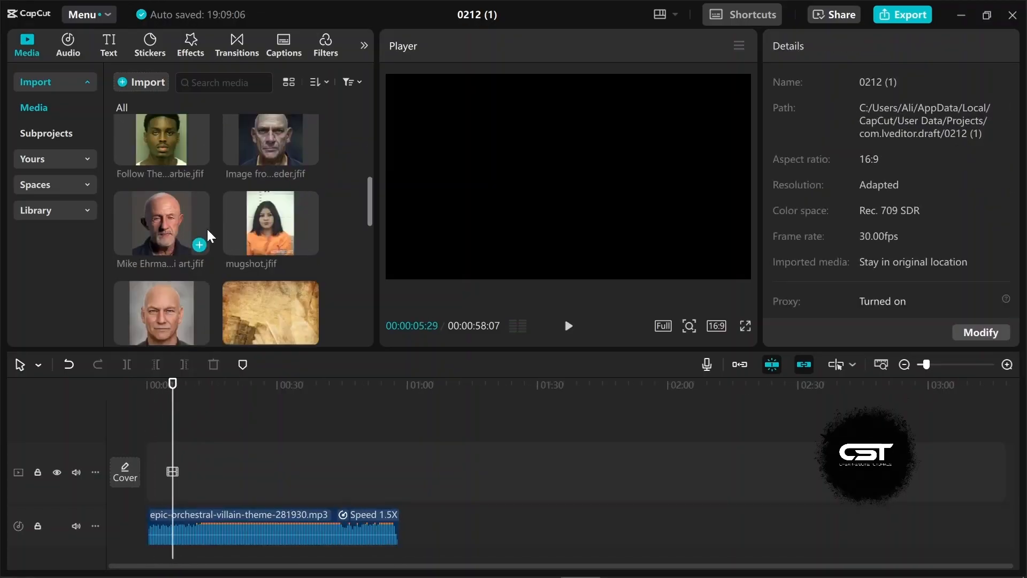
scroll(209, 235, "down", 2)
left_click_drag(300, 246, 154, 480)
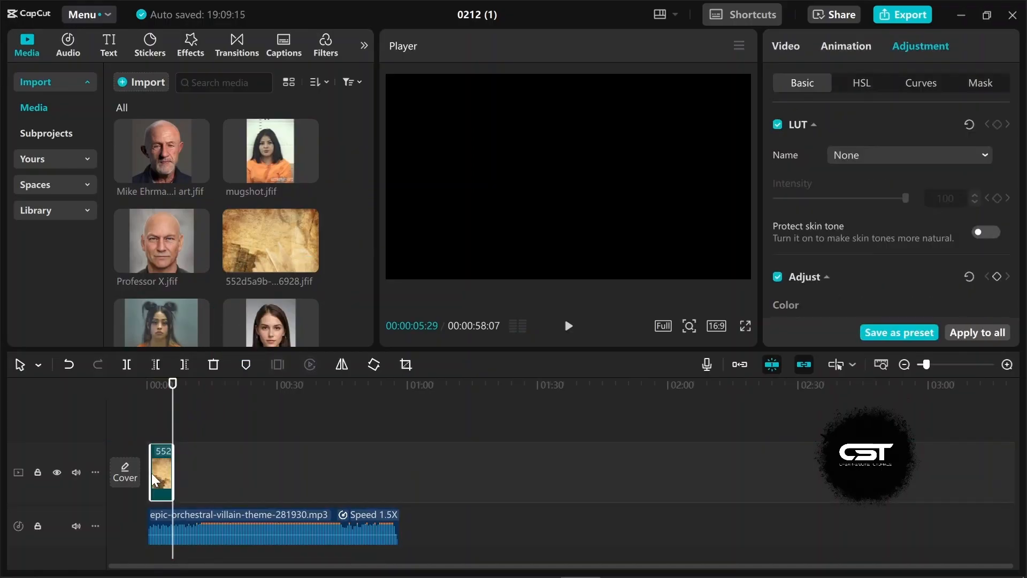
scroll(154, 480, "up", 5)
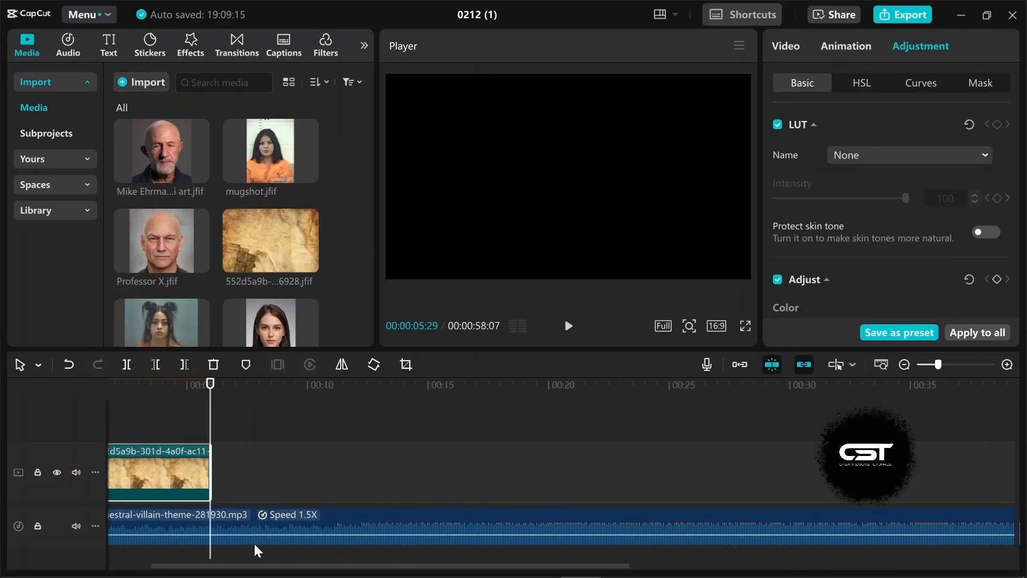
left_click_drag(247, 567, 163, 567)
left_click_drag(222, 469, 181, 453)
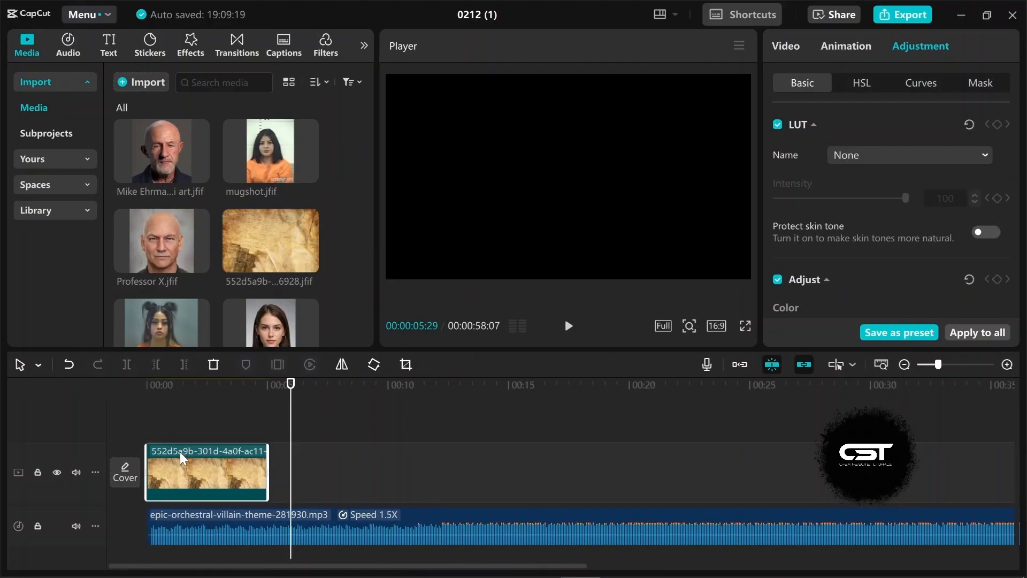
scroll(188, 459, "up", 1)
left_click_drag(252, 567, 230, 566)
scroll(220, 462, "up", 2)
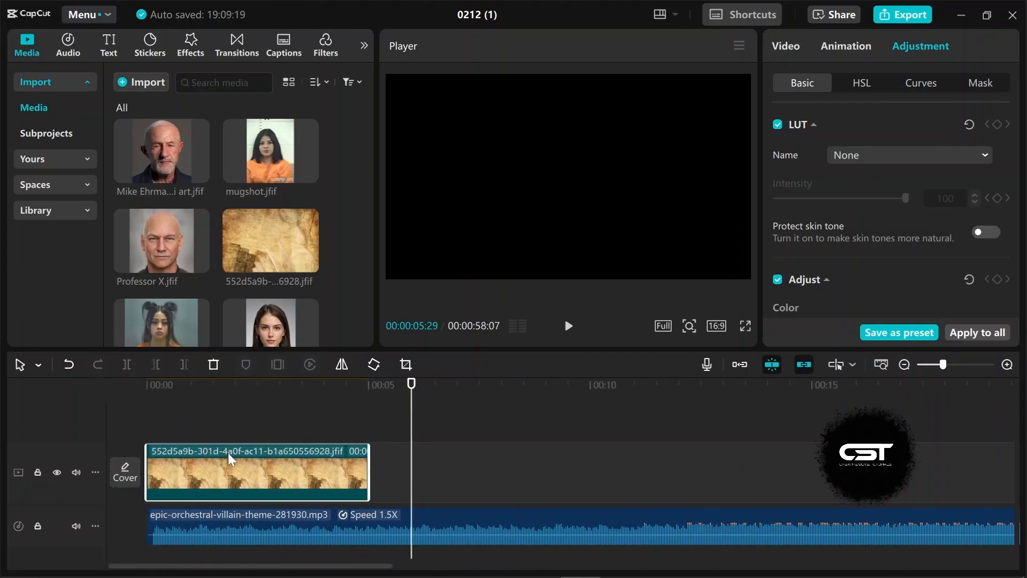
Step: Play the timeline from near its start to preview the paper background with the music
left_click(211, 421)
left_click(196, 420)
key("space")
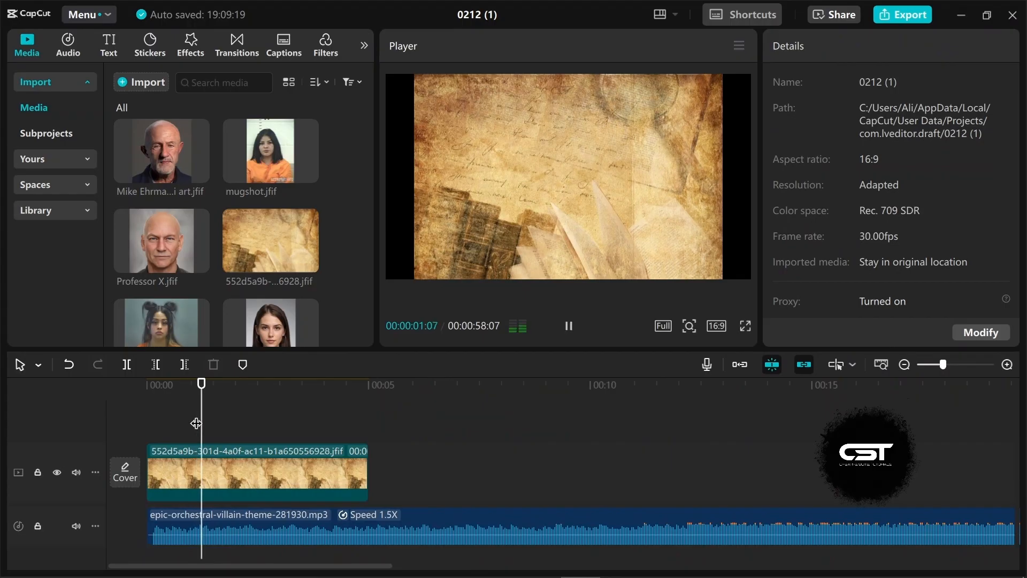
Step: Enlarge the old paper background image to fill the frame width and reduce its saturation until it is black and white
left_click(252, 458)
left_click_drag(723, 279, 773, 306)
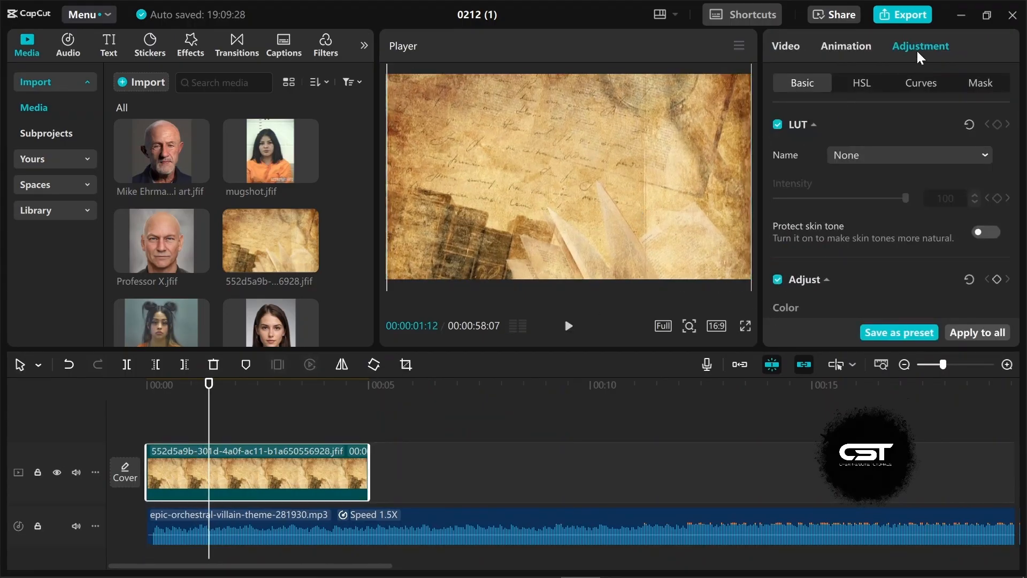
scroll(865, 206, "down", 6)
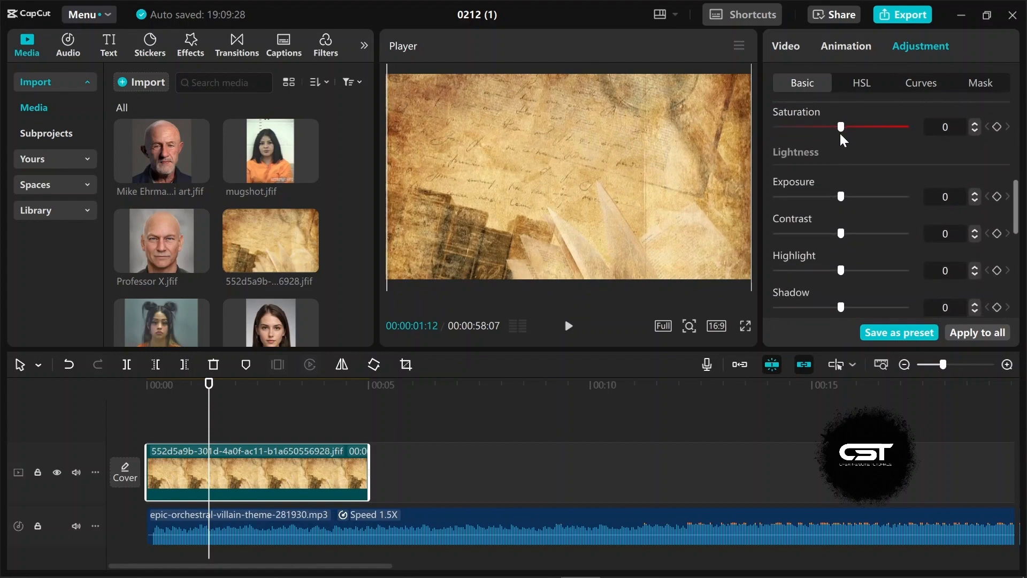
left_click_drag(839, 127, 802, 134)
Step: Set the paper background's vignette to 35
scroll(850, 246, "down", 6)
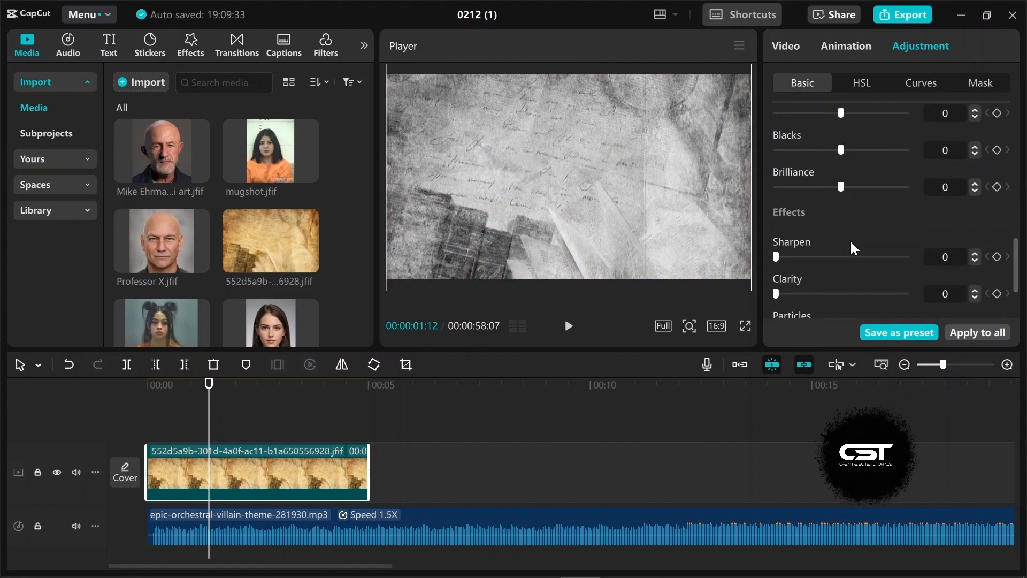
scroll(854, 248, "down", 3)
left_click_drag(838, 314, 886, 315)
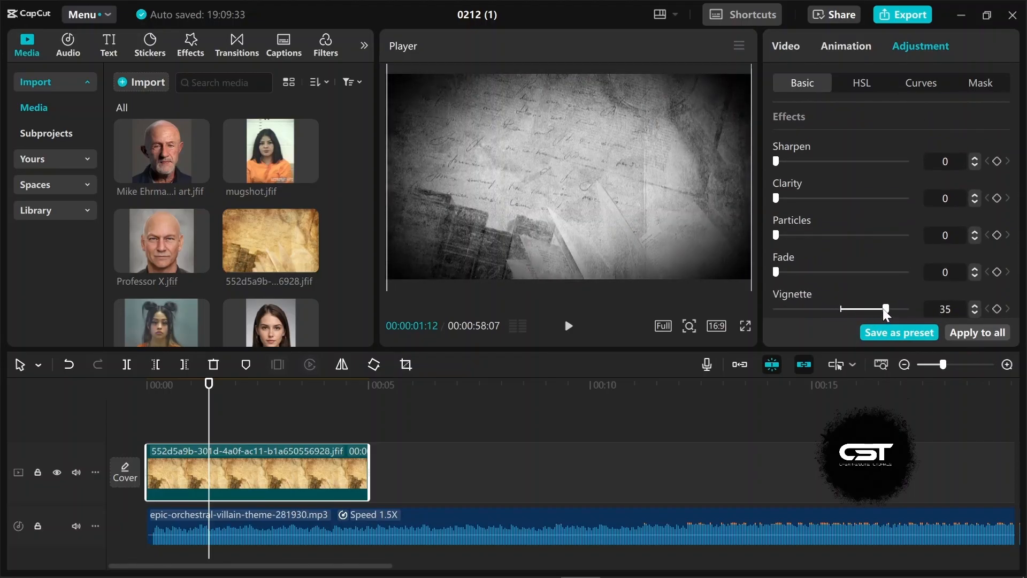
Step: Apply the Nostalgic Light video effect to the paper background clip
left_click(191, 45)
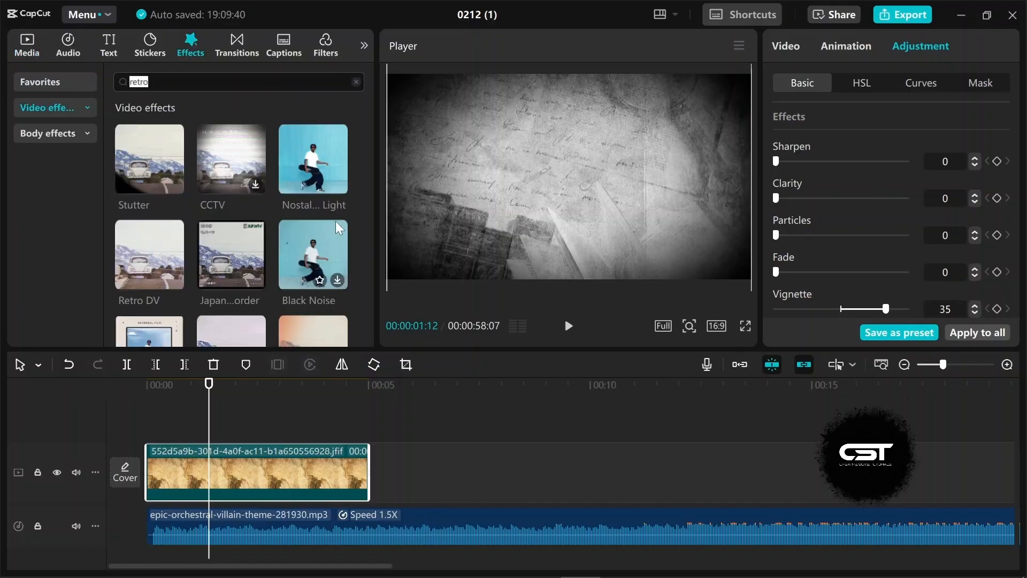
left_click(316, 149)
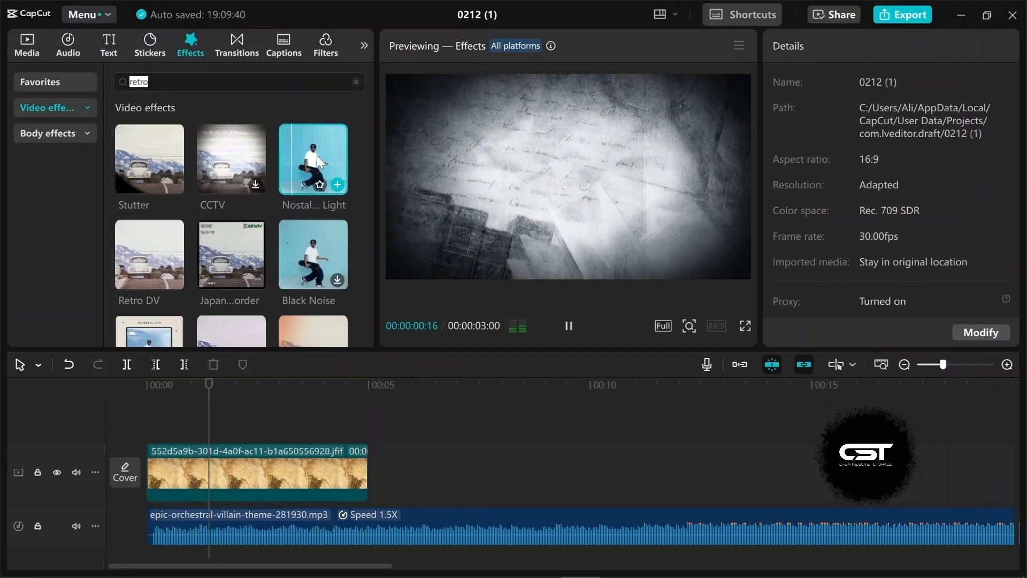
left_click_drag(317, 155, 231, 466)
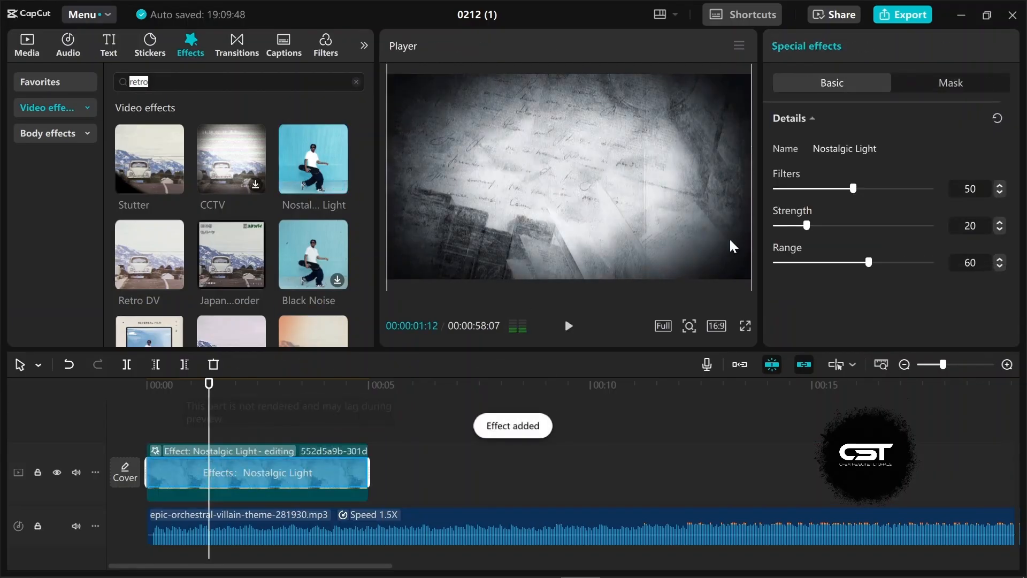
Step: Set the background's Nostalgic Light effect to Filters 40 and Strength 15, and slightly reduce its Range
left_click_drag(839, 194, 838, 191)
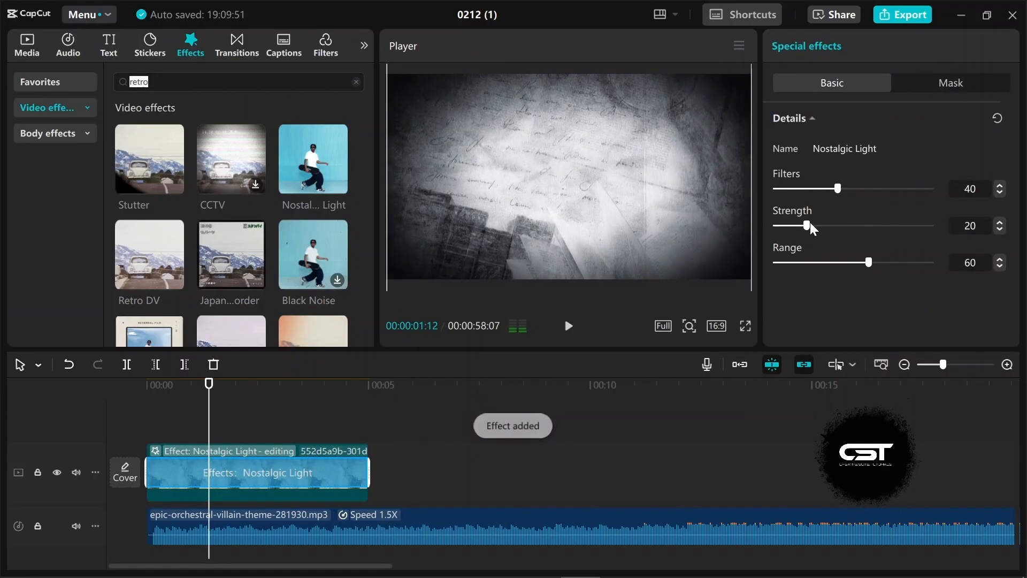
mouse_move(807, 225)
left_mouse_down()
mouse_move(856, 230)
mouse_move(798, 242)
left_mouse_up()
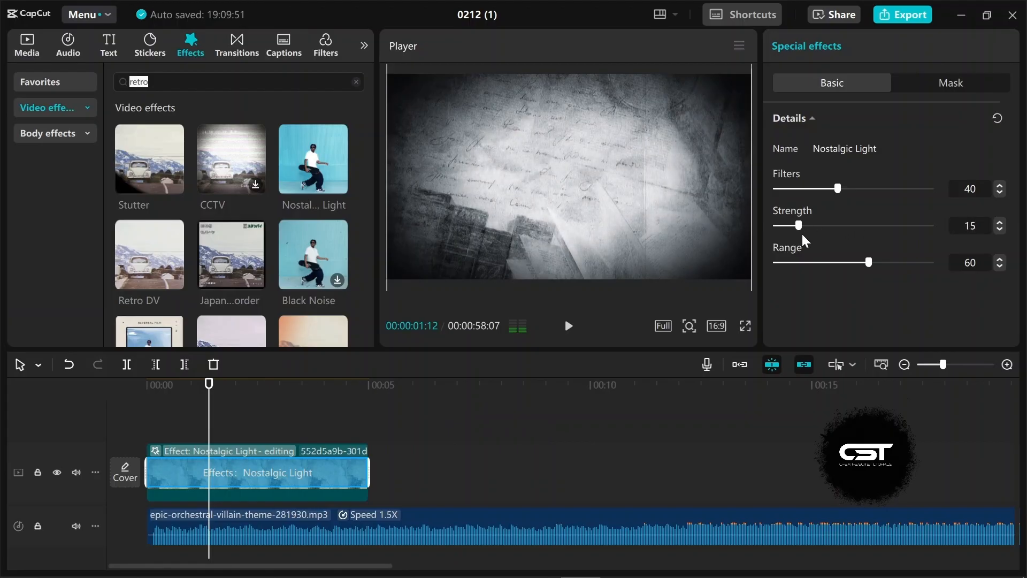
left_click_drag(868, 262, 858, 263)
left_click_drag(847, 200, 850, 200)
Step: Play the timeline from the start to preview the graded paper background
left_click(154, 424)
key("space")
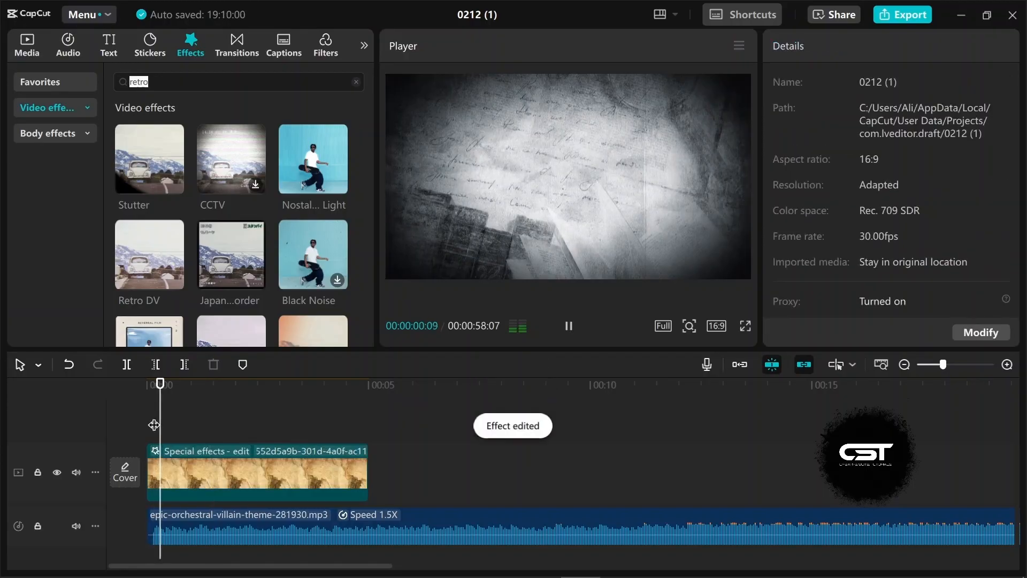
key("space")
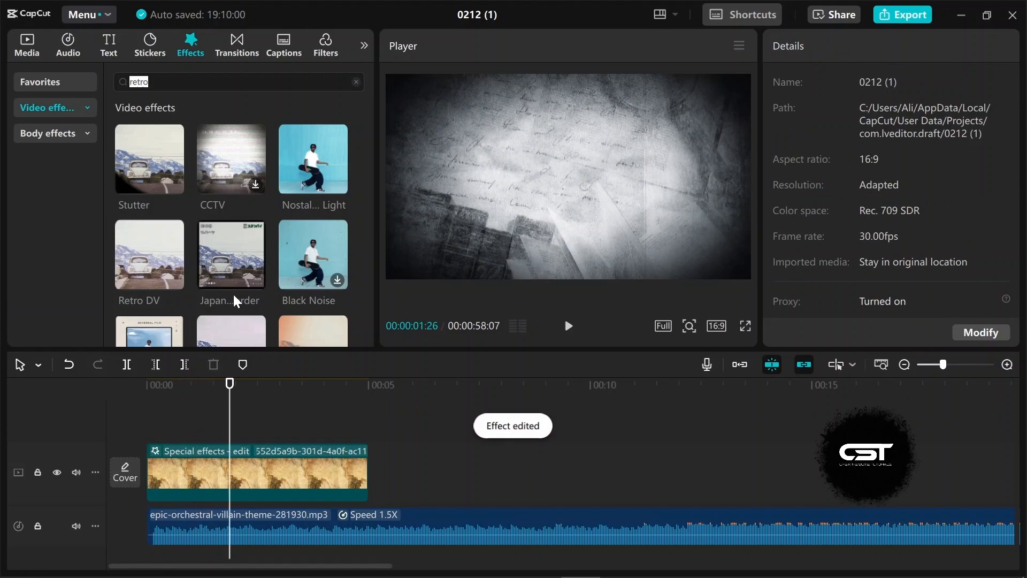
Step: Place the woman's mugshot image dffb7df6 on a new track above the paper background, slightly after the timeline's start
left_click(28, 53)
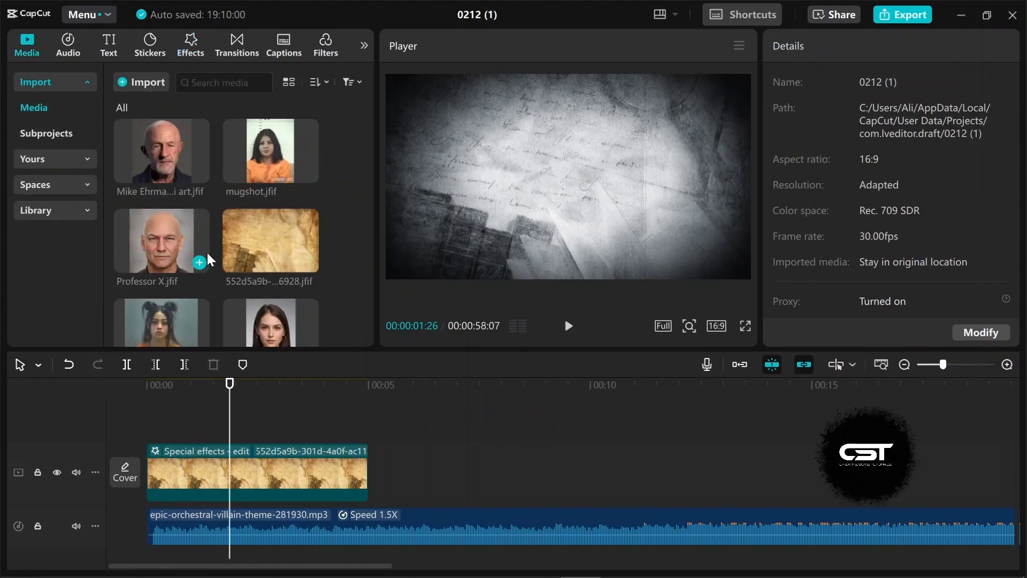
scroll(208, 261, "down", 5)
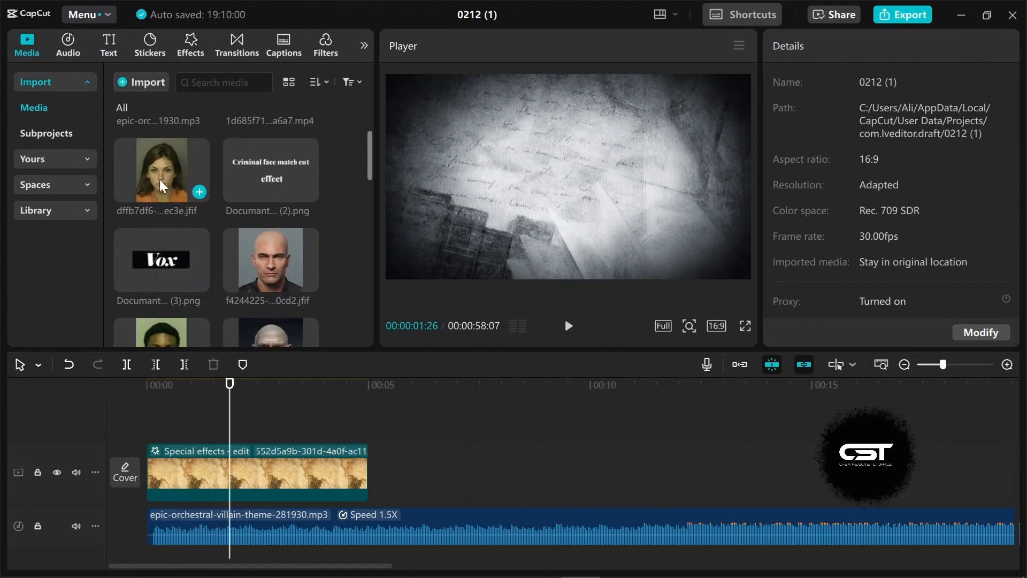
left_click_drag(160, 187, 159, 415)
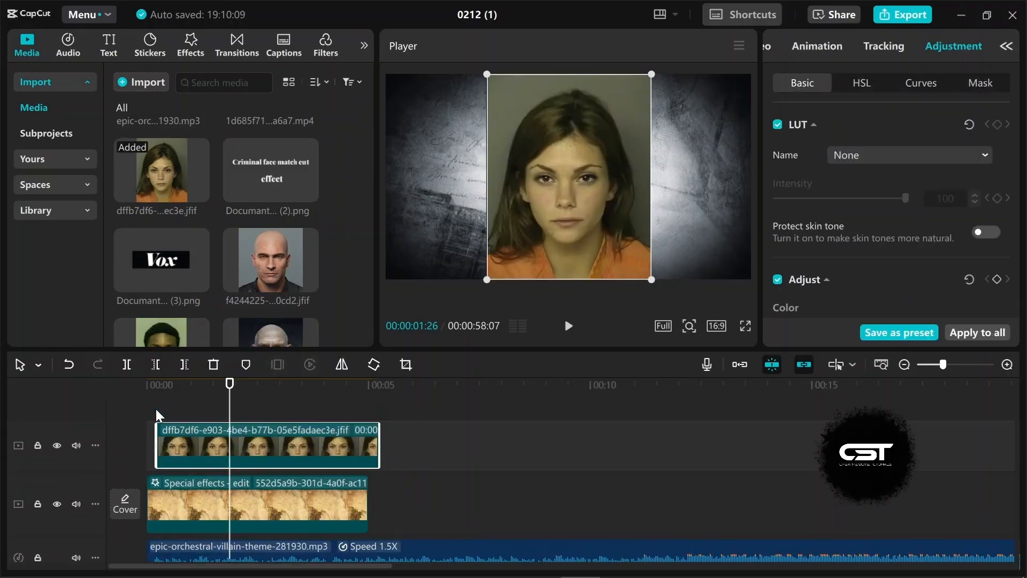
Step: Play the opening of the timeline to check the mugshot's entry against the music
scroll(183, 461, "up", 4)
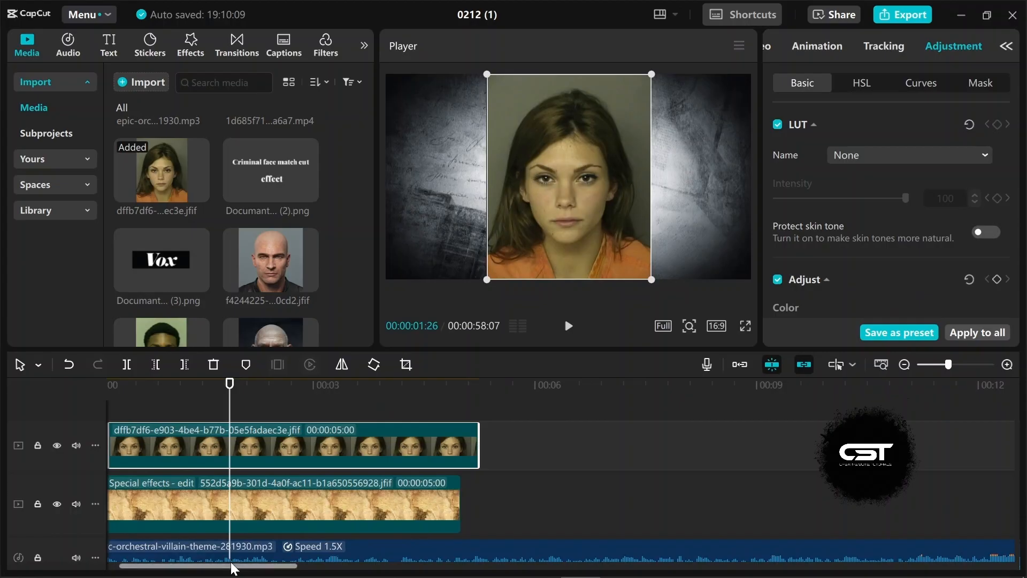
left_click_drag(232, 566, 189, 567)
left_click(152, 423)
key("space")
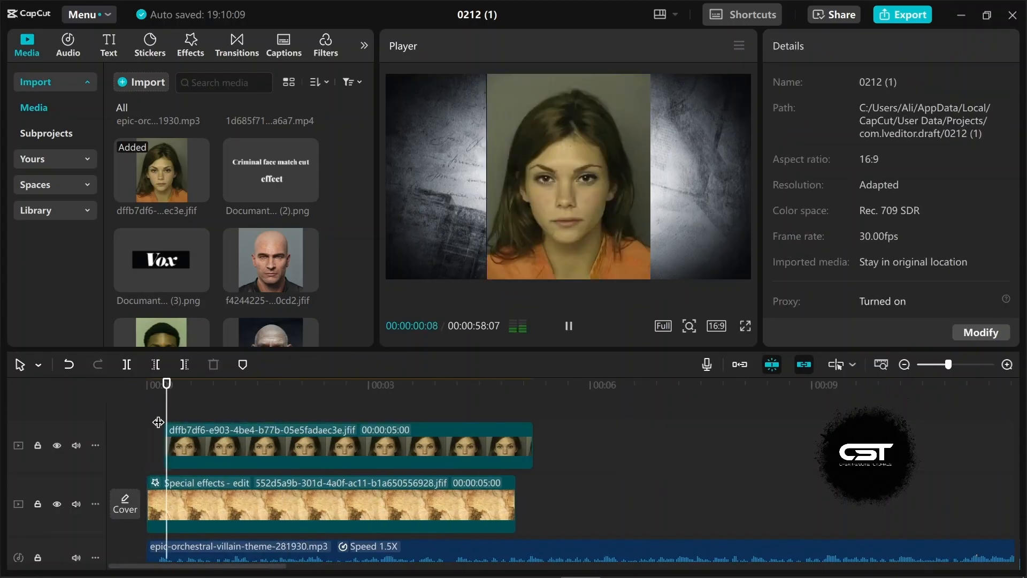
key("space")
Step: Trim the end of the mugshot clip to line up with the end of the paper background, and replay the opening
left_click(234, 454)
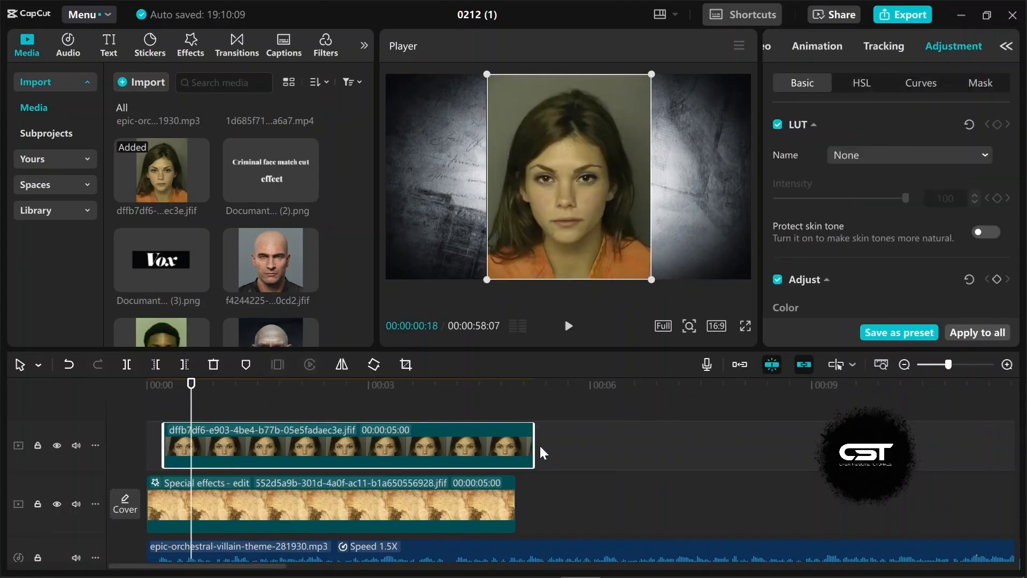
left_click_drag(534, 447, 516, 448)
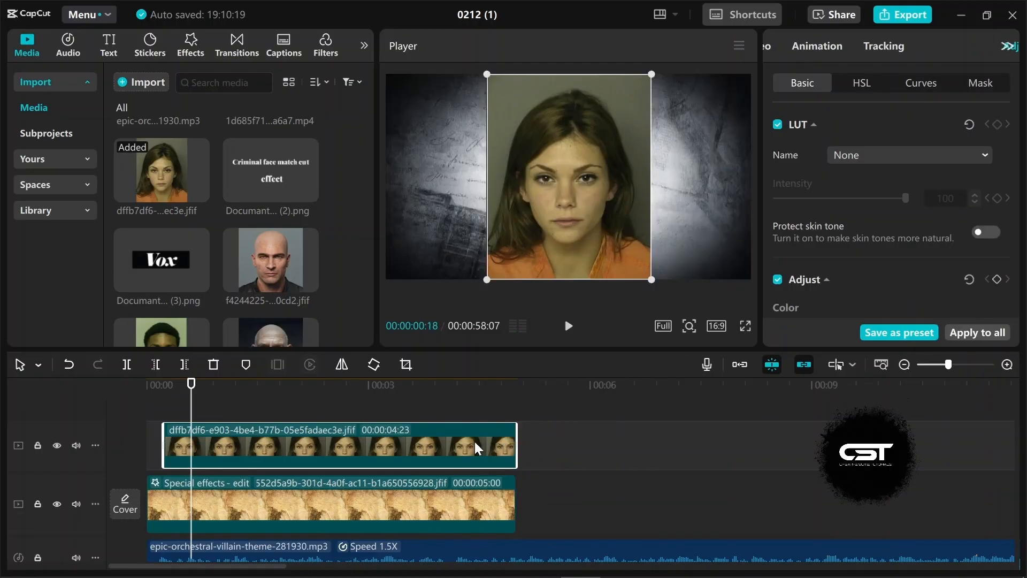
left_click(159, 399)
key("space")
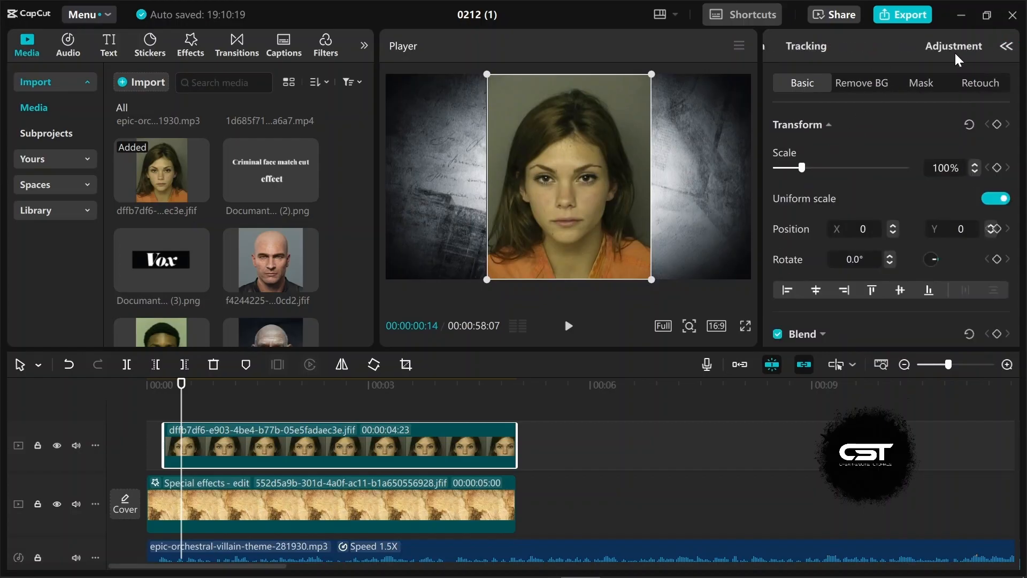
Step: Set the mugshot clip's saturation to -50 and its particles to 100
left_click(948, 52)
scroll(808, 255, "down", 5)
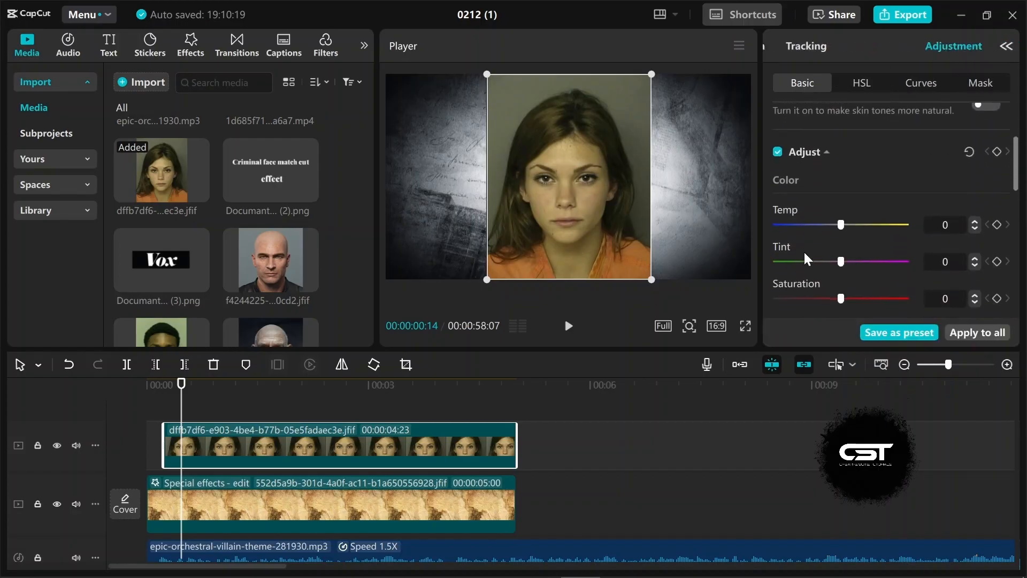
left_click_drag(822, 235, 760, 235)
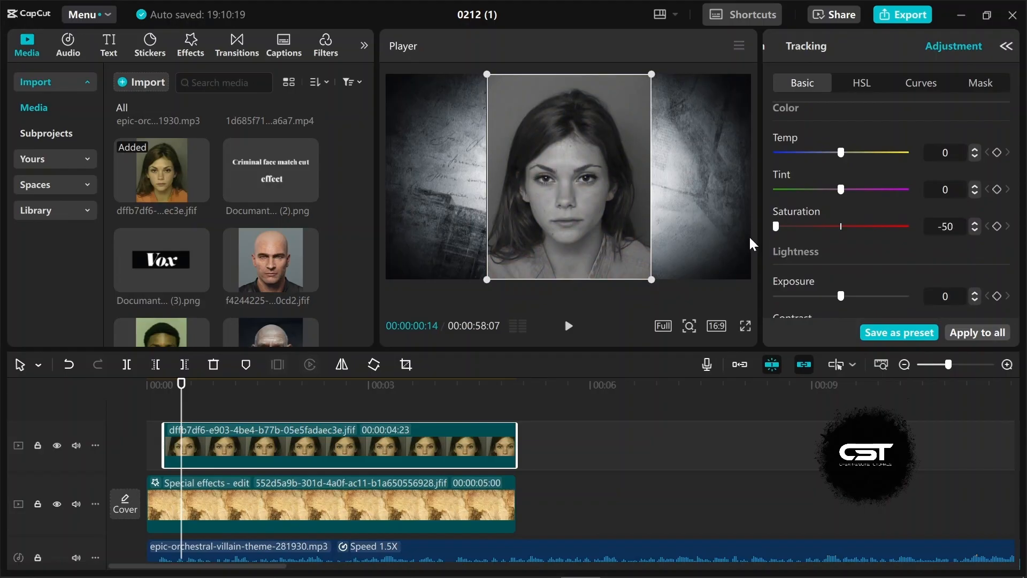
scroll(818, 266, "down", 5)
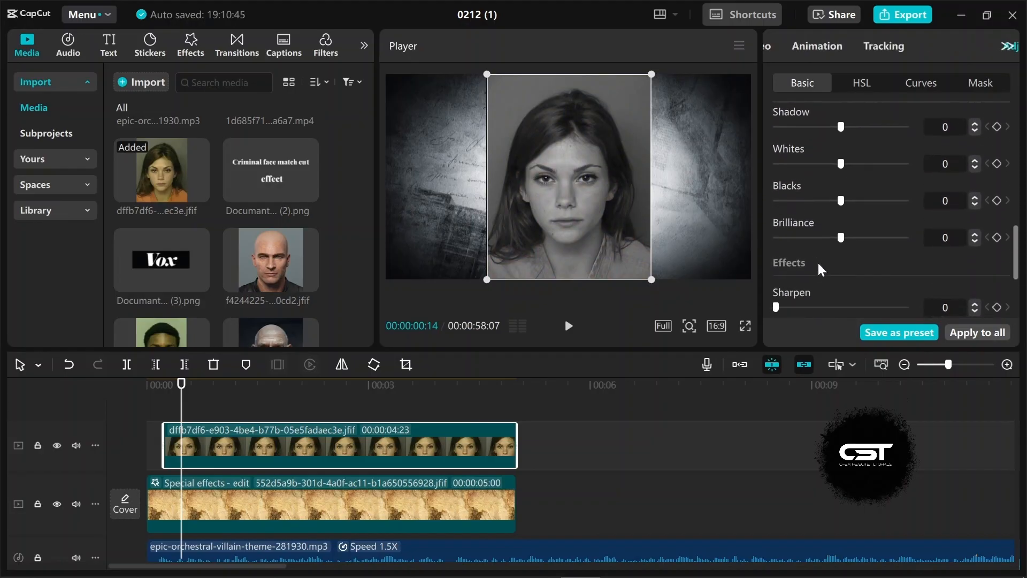
scroll(815, 259, "down", 4)
left_click_drag(777, 236, 823, 239)
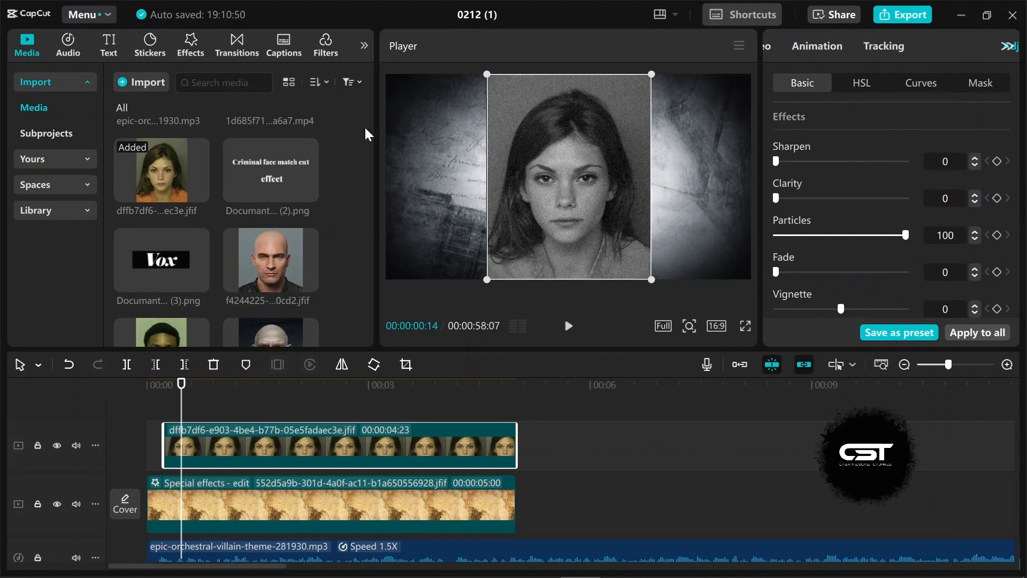
Step: Apply the Nostalgic Light effect to the mugshot clip and set its Strength to 45 and Range to 76
left_click(191, 46)
left_click_drag(327, 154, 353, 450)
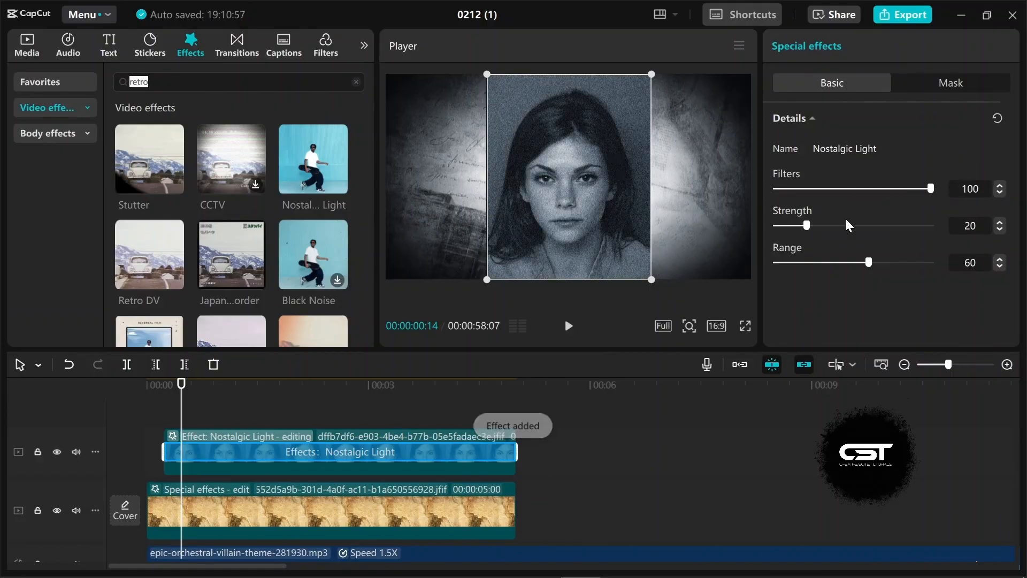
left_click_drag(814, 228, 904, 263)
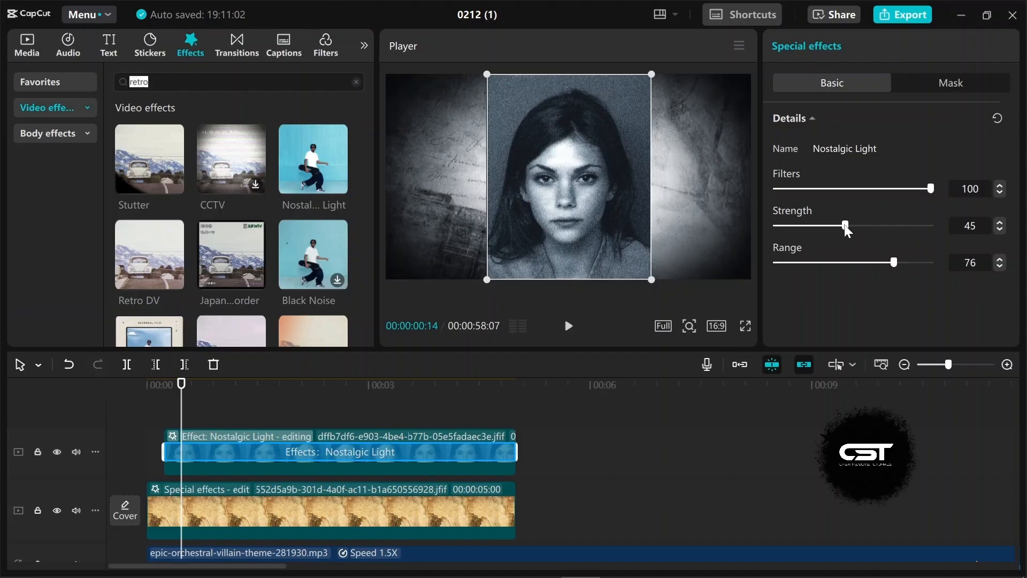
left_click(276, 427)
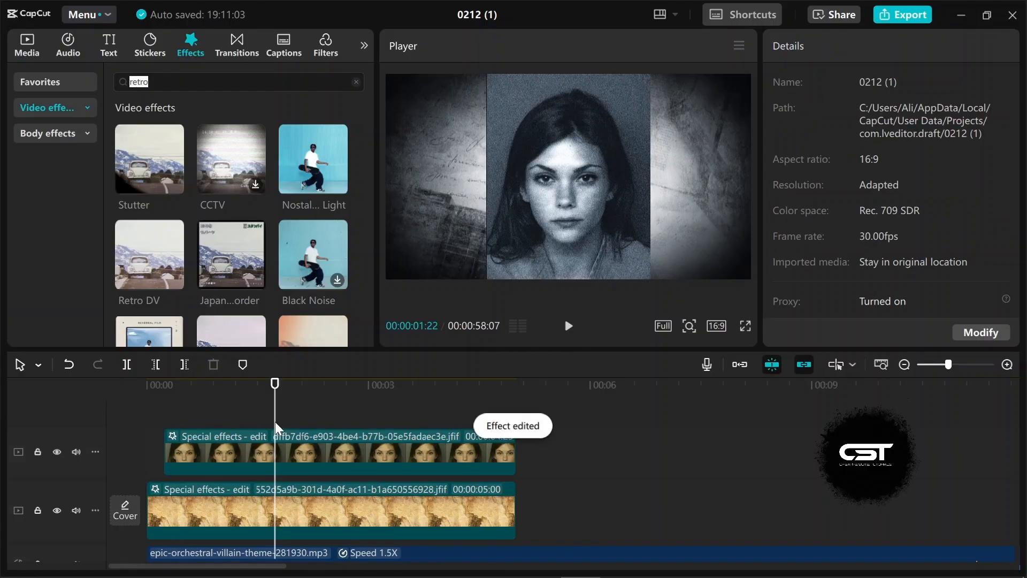
Step: Add a rectangle mask to the mugshot clip
left_click(321, 447)
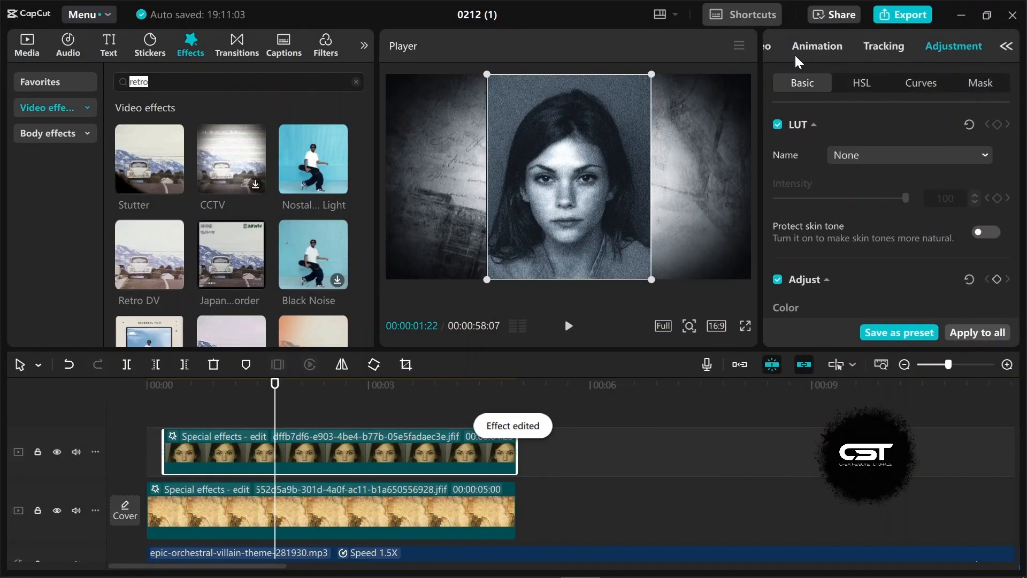
left_click(768, 48)
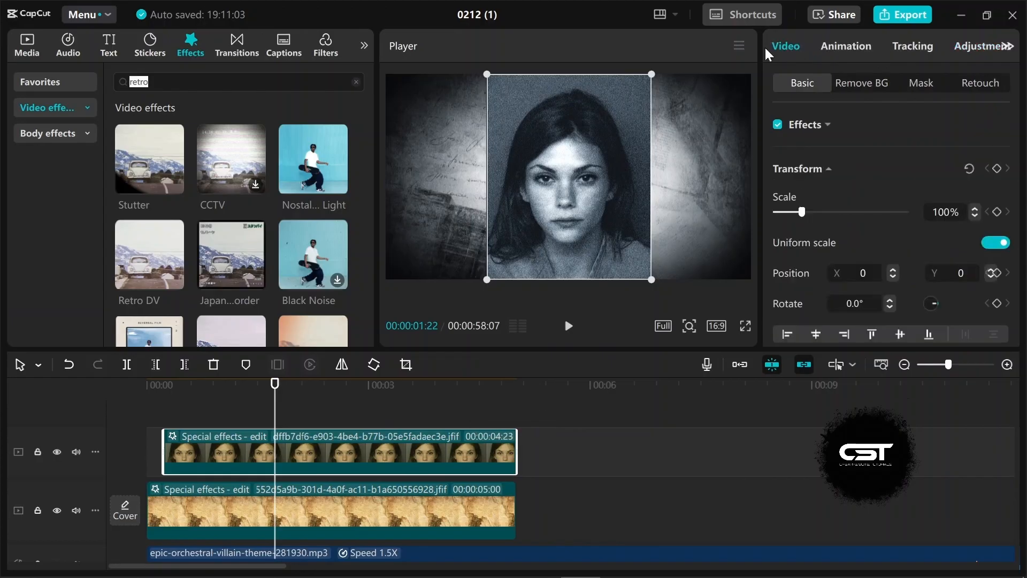
left_click(931, 84)
left_click(802, 155)
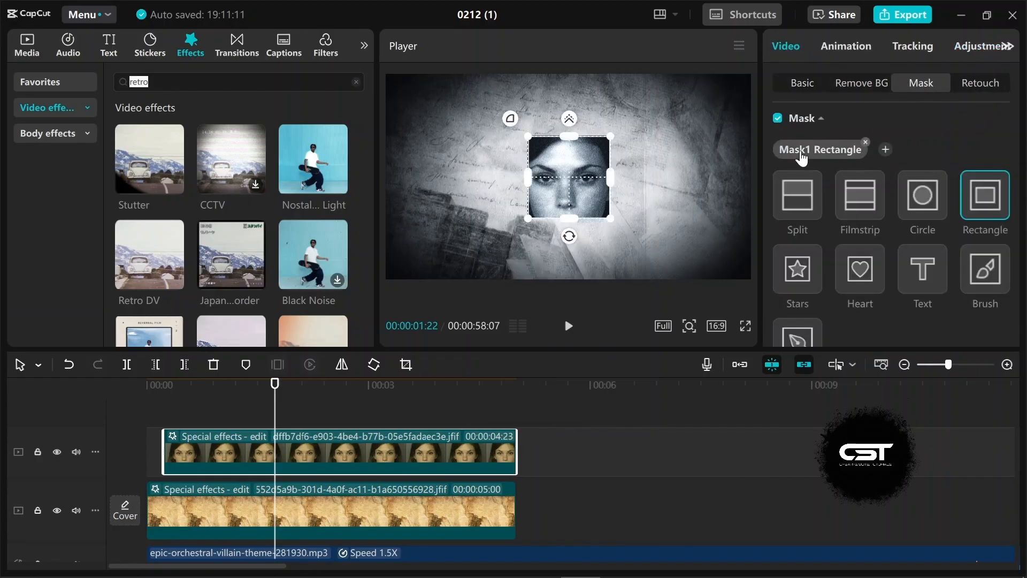
Step: Reshape the mask into a wide, short rectangle and move it over the eye at the left of the face
left_click_drag(528, 178, 514, 178)
left_click_drag(569, 137, 569, 160)
left_click_drag(629, 176, 512, 178)
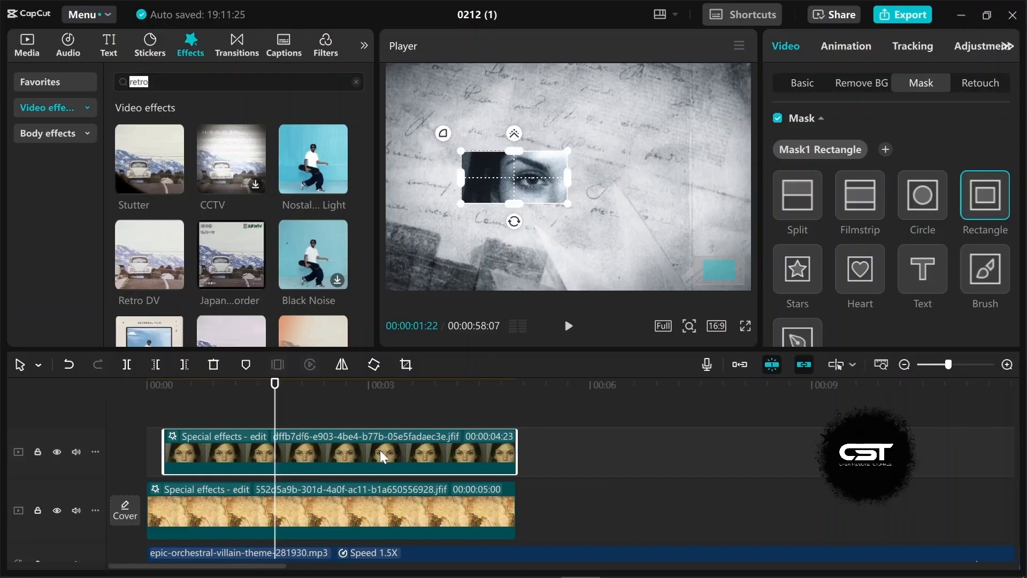
Step: Duplicate the masked mugshot clip onto a track directly above, aligned with the original
left_click_drag(382, 457, 314, 451)
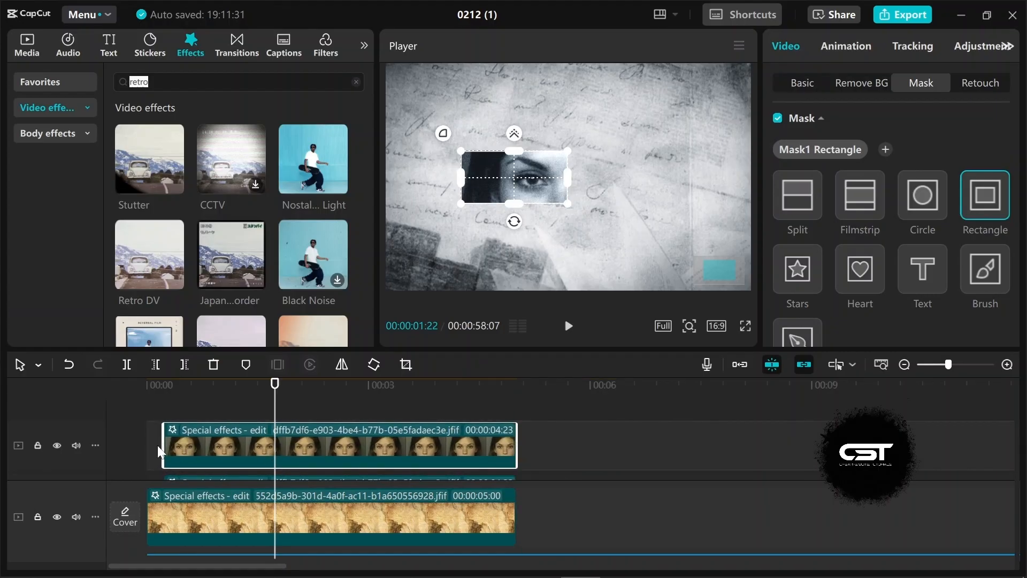
left_click(157, 446)
scroll(198, 452, "down", 2)
left_click(227, 446)
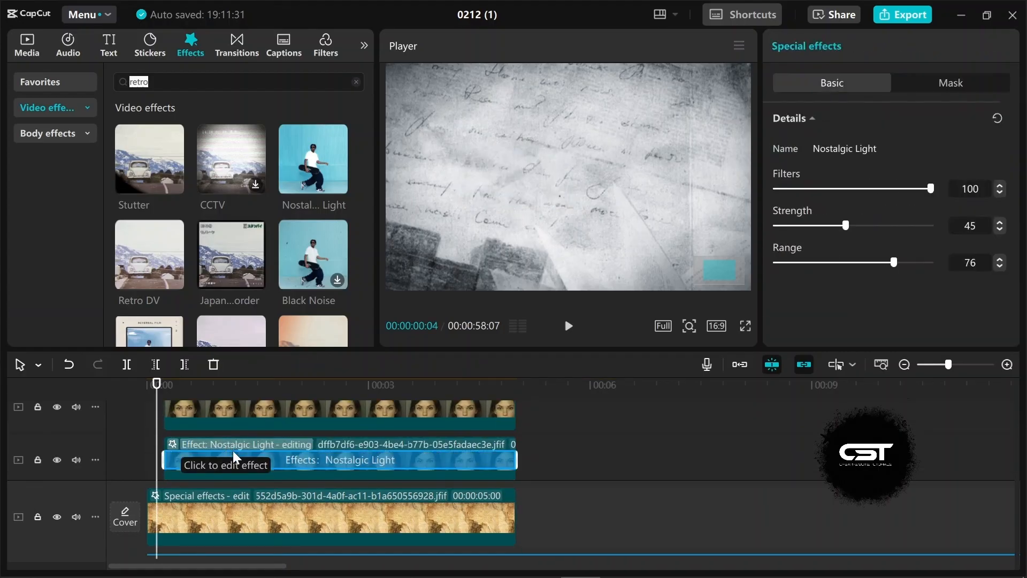
Step: Widen the duplicated mugshot clip's rectangle mask and position it over the nose and mouth, below the first eye piece
left_click_drag(157, 391, 181, 401)
scroll(248, 443, "up", 2)
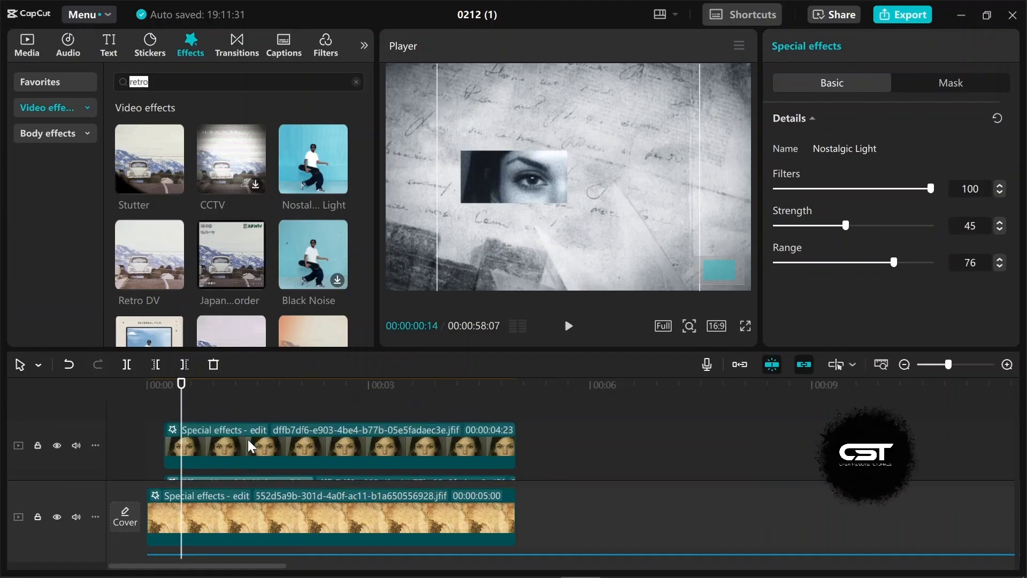
left_click(256, 432)
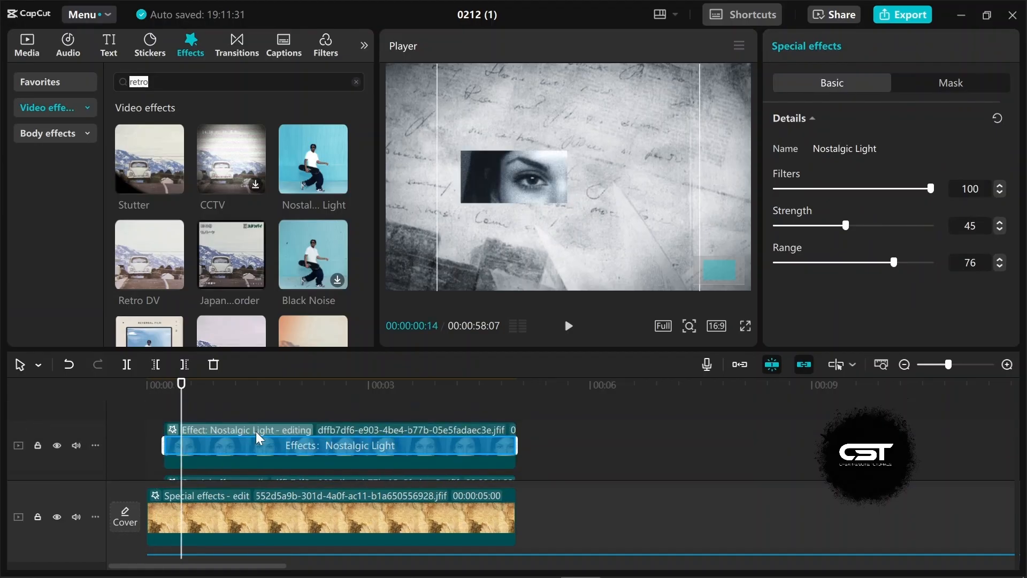
left_click(522, 172)
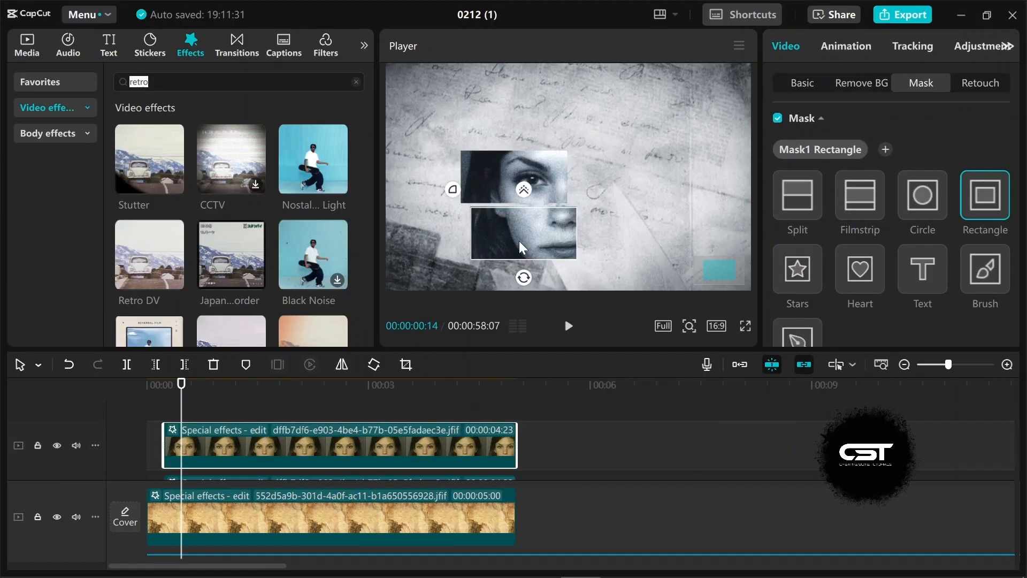
mouse_move(519, 240)
left_mouse_down()
mouse_move(563, 249)
mouse_move(500, 243)
left_mouse_up()
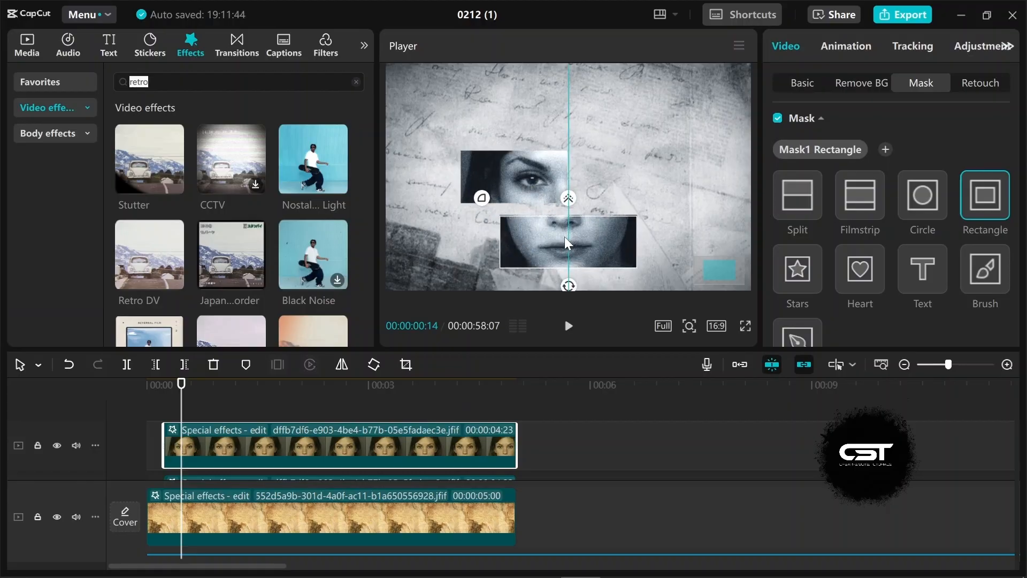
left_click_drag(565, 243, 565, 239)
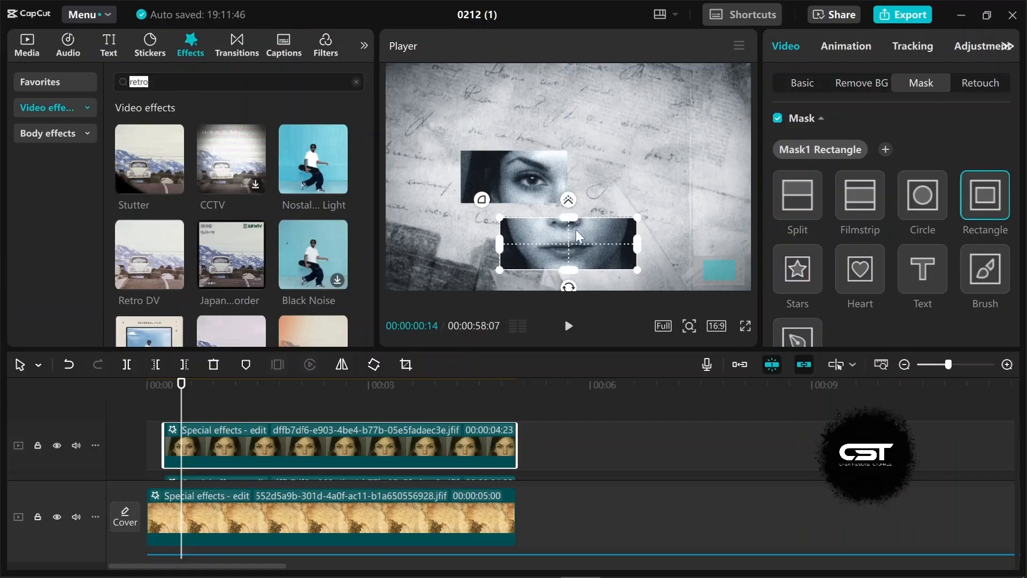
Step: Duplicate the masked clip again, move its mask over the hair at the lower left of the face, and narrow the mask
scroll(676, 159, "down", 2)
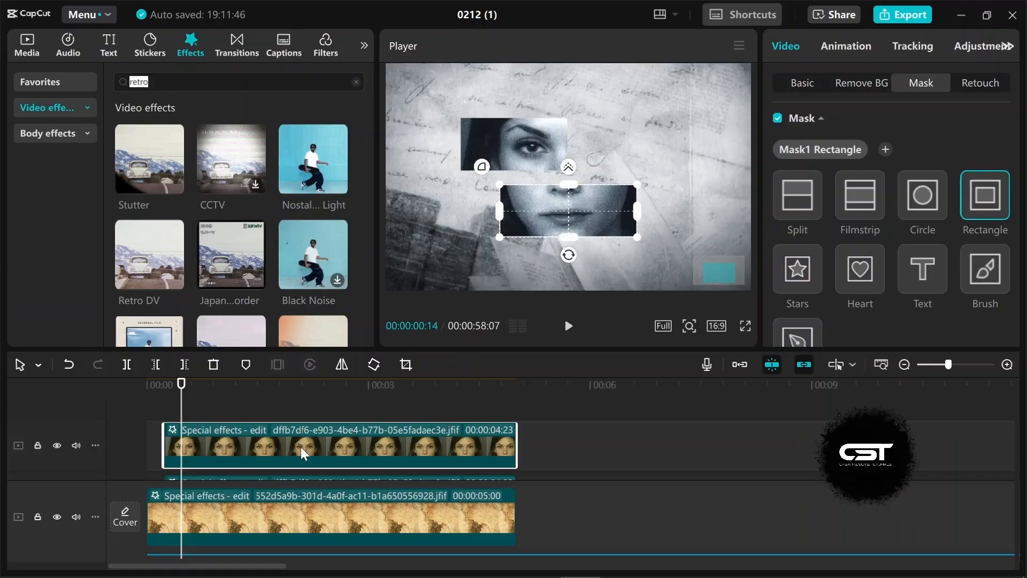
left_click_drag(300, 447, 323, 444)
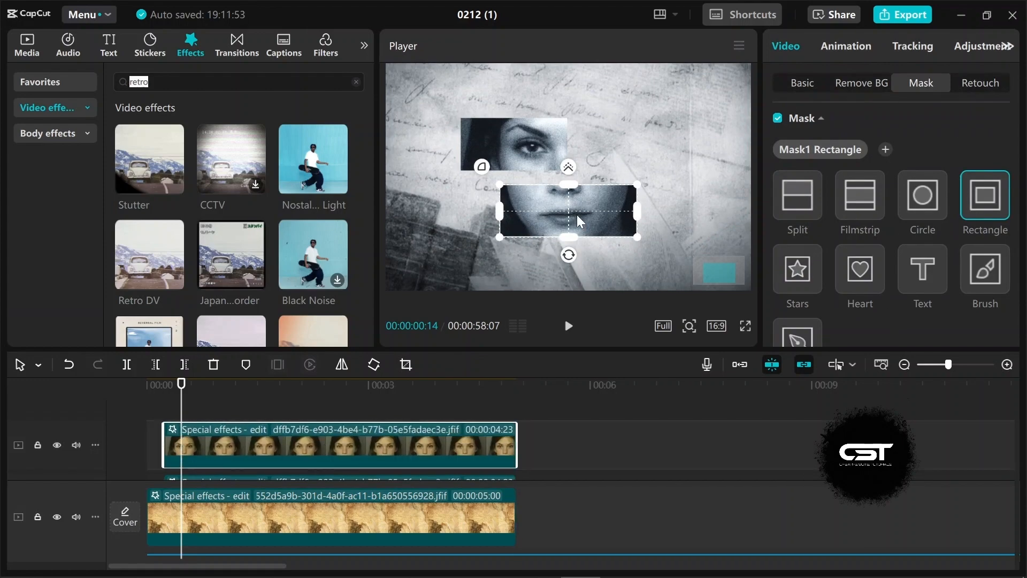
left_click_drag(577, 214, 506, 275)
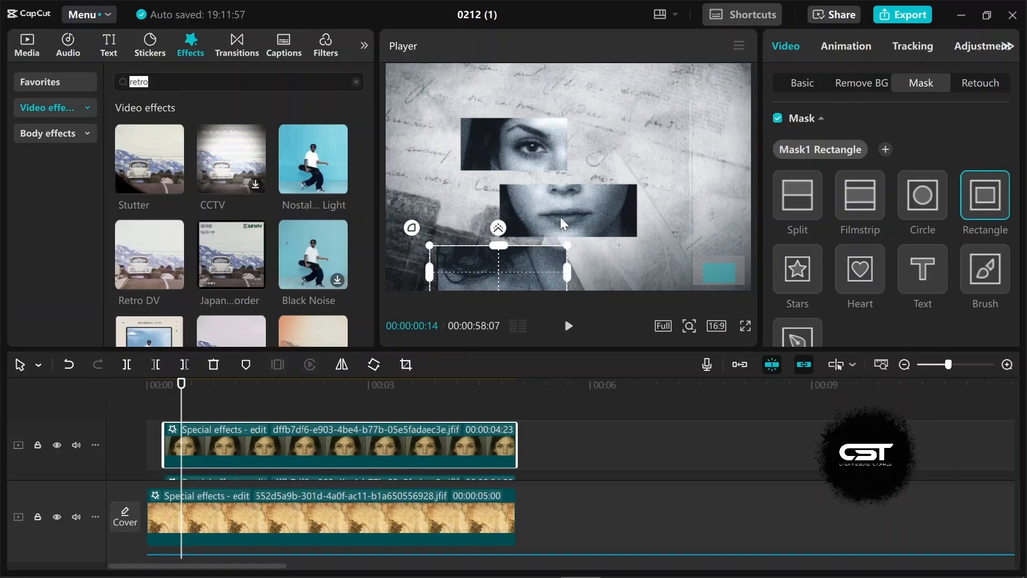
scroll(575, 203, "down", 2)
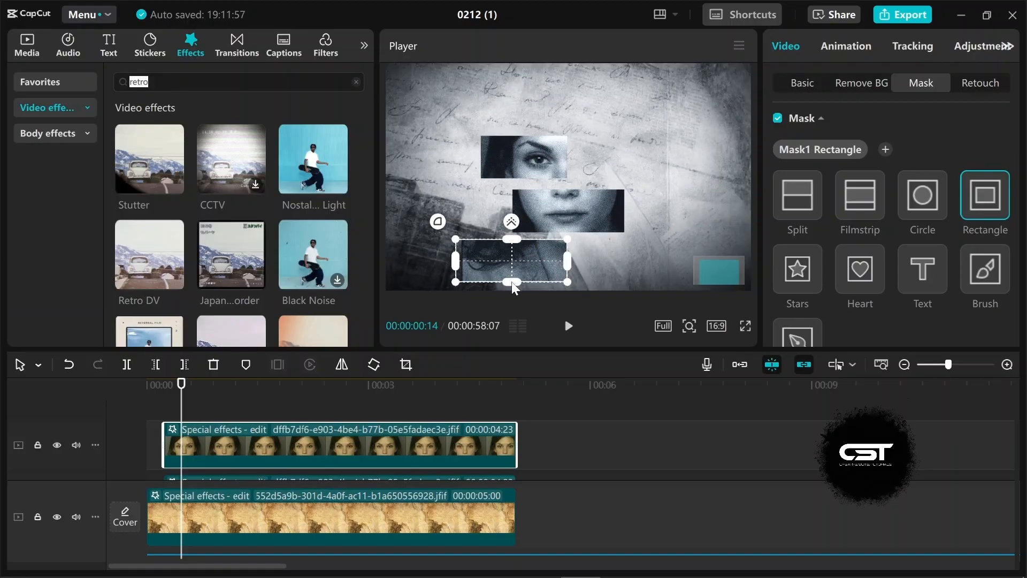
left_click_drag(562, 262, 520, 262)
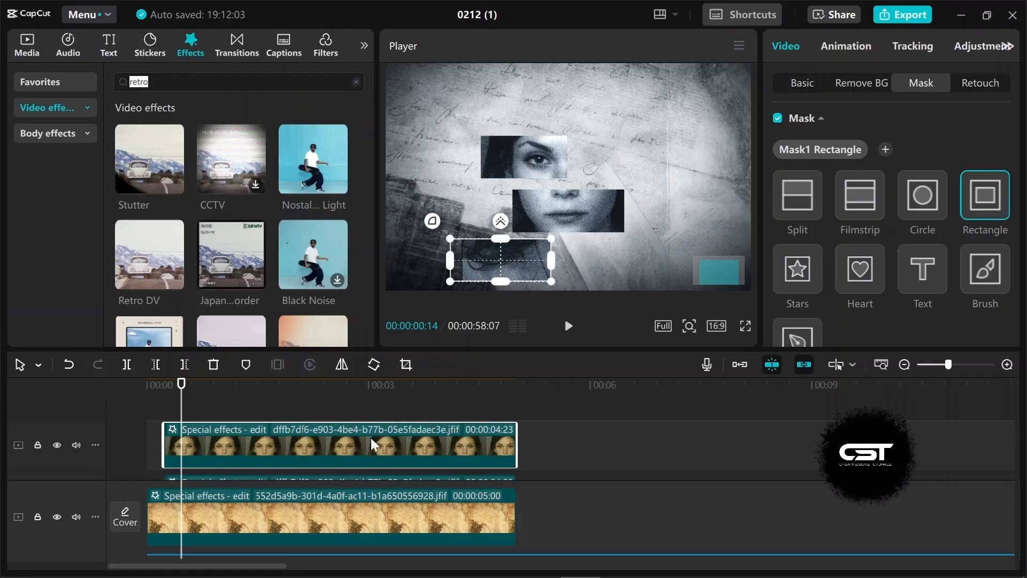
Step: Duplicate the masked clip twice, placing one mask over the forehead and the other over the hair beside the left cheek
key("ctrl+c")
key("ctrl+v")
left_click_drag(371, 438, 362, 441)
left_click_drag(513, 260, 596, 104)
key("ctrl+c")
key("ctrl+v")
left_click_drag(363, 442, 344, 442)
left_click_drag(565, 102, 488, 209)
Step: Duplicate the masked clip once more and move its mask over the hair at the upper right of the face
left_click_drag(388, 446, 371, 446)
key("ctrl+c")
key("ctrl+v")
left_click_drag(496, 208, 632, 112)
Step: Select the lowest mugshot clip and show its basic transform settings
left_click(160, 438)
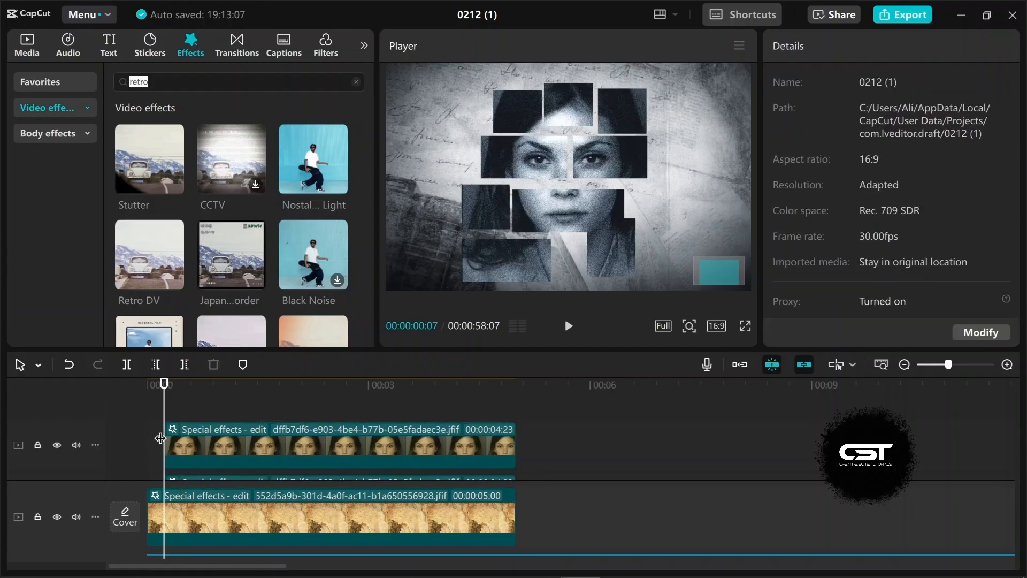
scroll(160, 438, "down", 1)
left_click(179, 412)
left_click(162, 448)
left_click(802, 83)
left_click(191, 448)
left_click(178, 449)
scroll(177, 431, "up", 3)
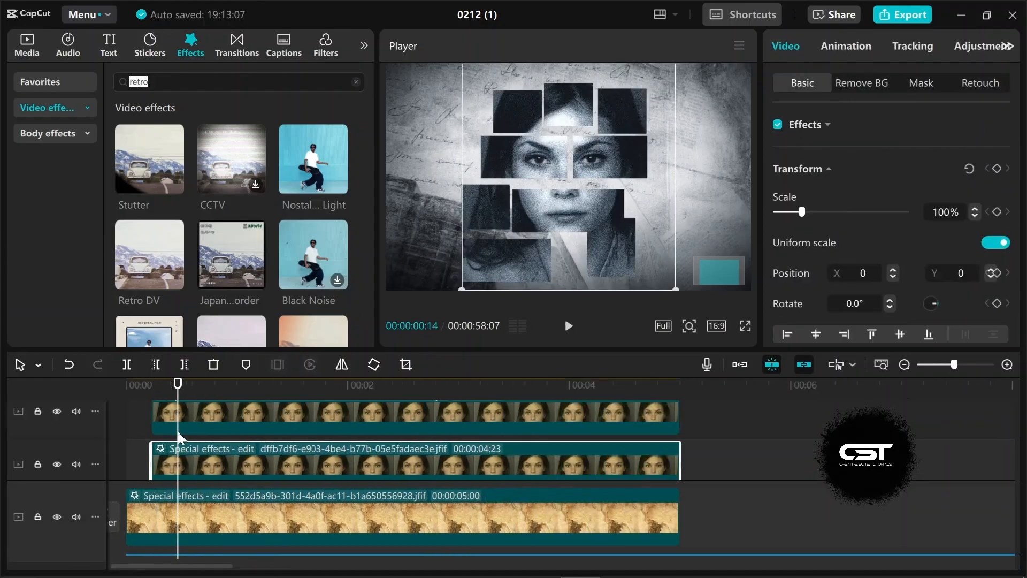
Step: Trim the start of a lower mugshot clip to about 0.8 seconds and the clip directly above it to about 1.5 seconds
scroll(177, 431, "up", 3)
left_click(191, 414)
left_click_drag(190, 383, 186, 382)
key("Right")
key("Right")
key("Right")
scroll(216, 434, "up", 1)
left_click_drag(193, 467, 300, 466)
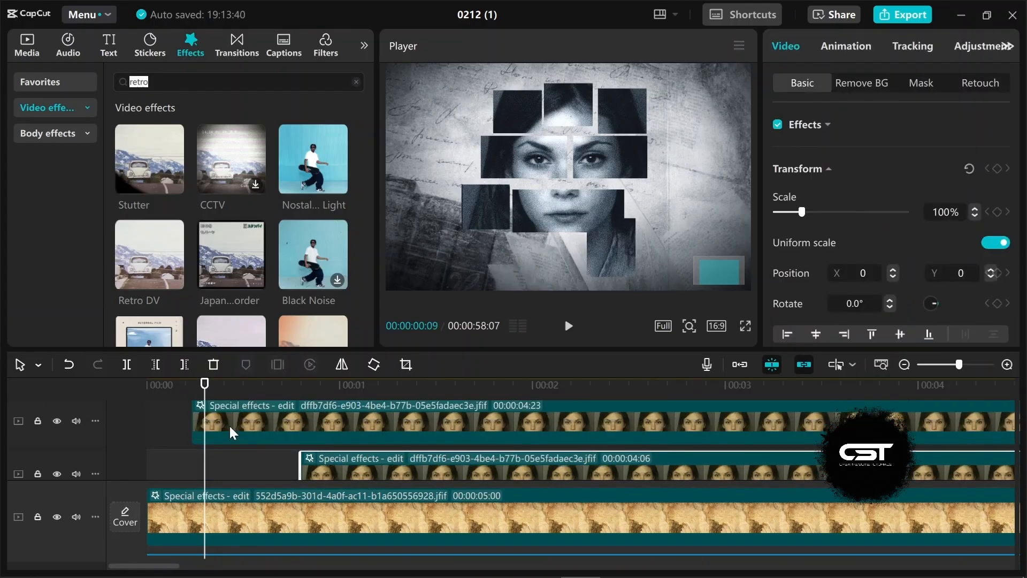
left_click_drag(193, 428, 443, 428)
scroll(443, 428, "up", 1)
left_click_drag(193, 427, 493, 426)
key("ctrl+z")
key("ctrl+z")
key("ctrl+z")
Step: Stagger three more mugshot clips by trimming their starts to about 2, 1.6 and 4 seconds
scroll(449, 471, "down", 1)
left_click_drag(174, 434, 374, 434)
left_click_drag(175, 428, 327, 428)
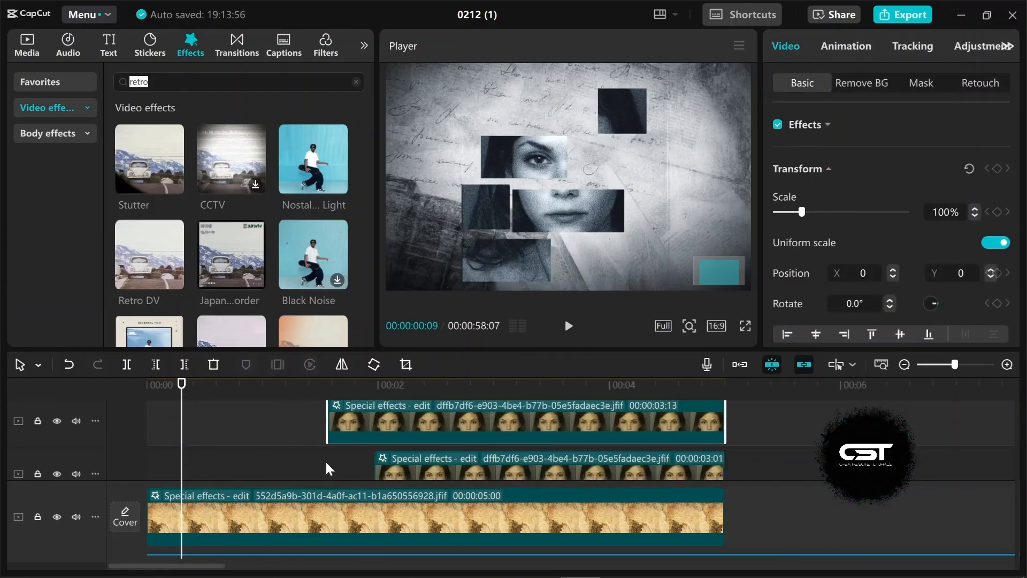
scroll(329, 469, "up", 5)
left_click_drag(149, 446, 612, 446)
Step: Play back the staggered face pieces and reduce the preview resolution for smoother playback
scroll(231, 447, "down", 5)
key("space")
key("space")
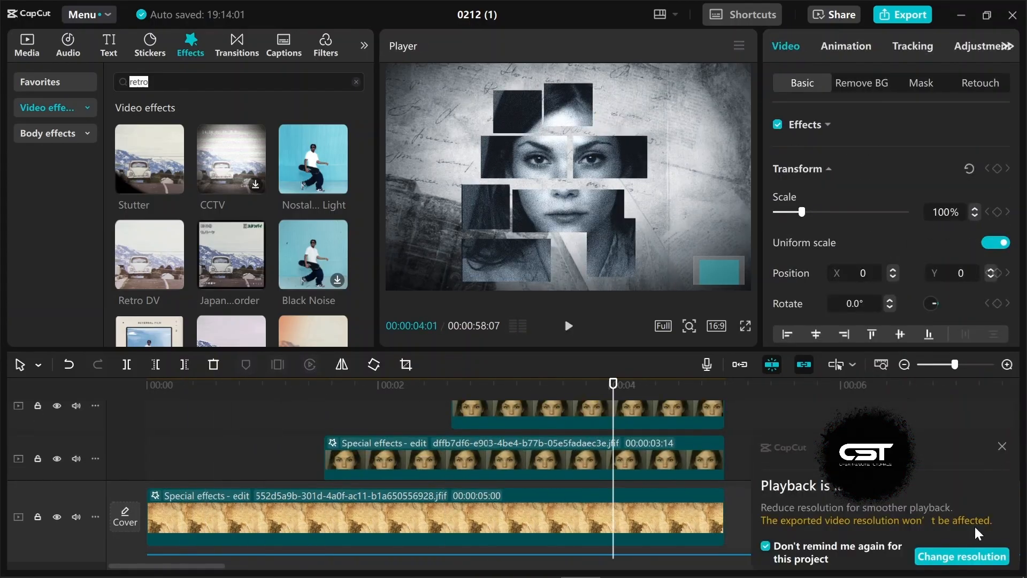
left_click(962, 557)
key("space")
key("space")
Step: Extend the start of an upper mugshot clip back to about 1.3 seconds and play back the sequence
scroll(776, 460, "down", 1)
scroll(775, 460, "down", 5)
left_click(215, 437)
left_click(252, 428)
scroll(214, 430, "up", 1)
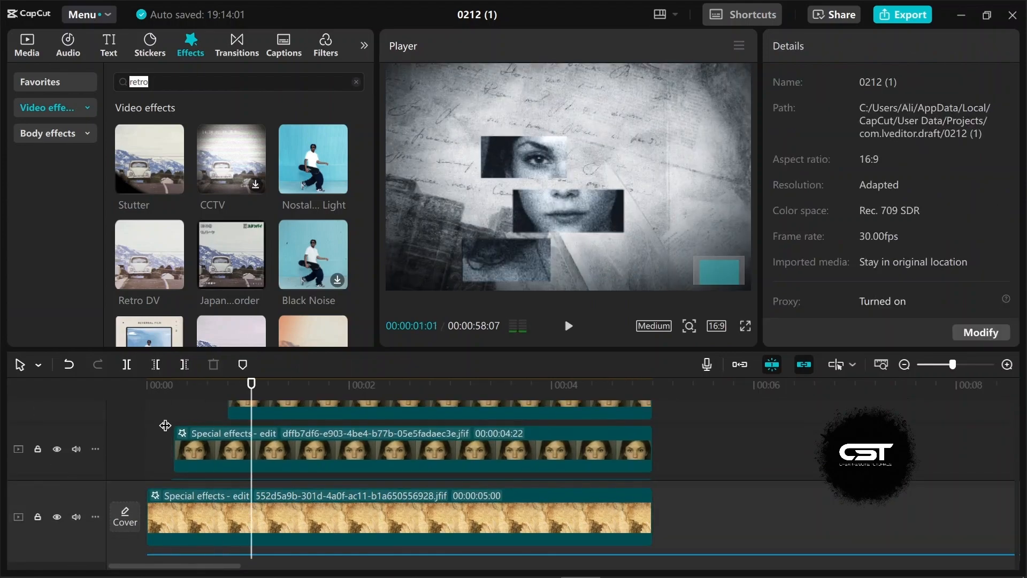
left_click_drag(252, 384, 325, 391)
scroll(310, 444, "up", 3)
left_click_drag(492, 449, 275, 450)
key("space")
key("space")
scroll(293, 440, "down", 3)
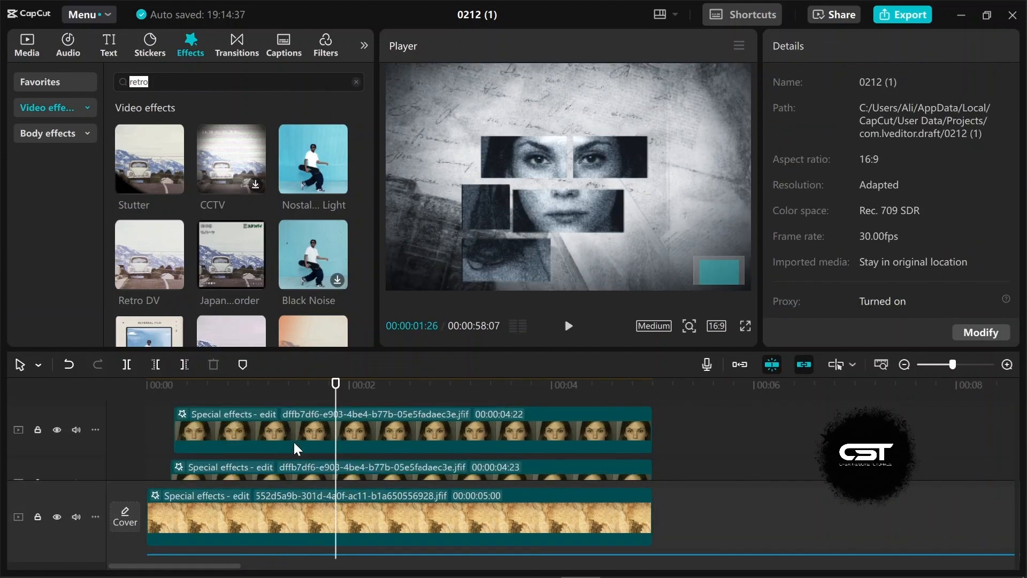
Step: Split the lowest mugshot clip at 00:00:01:08 and trim the second segment's start to about 2.2 seconds
scroll(294, 442, "down", 1)
left_click_drag(335, 388, 274, 397)
left_click(251, 431)
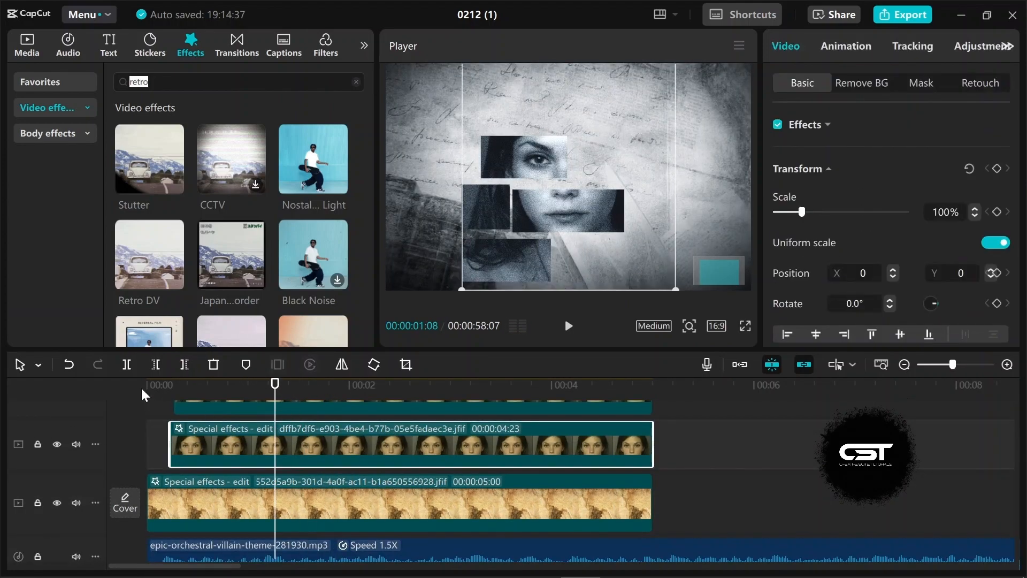
left_click(127, 364)
left_click_drag(287, 444, 368, 445)
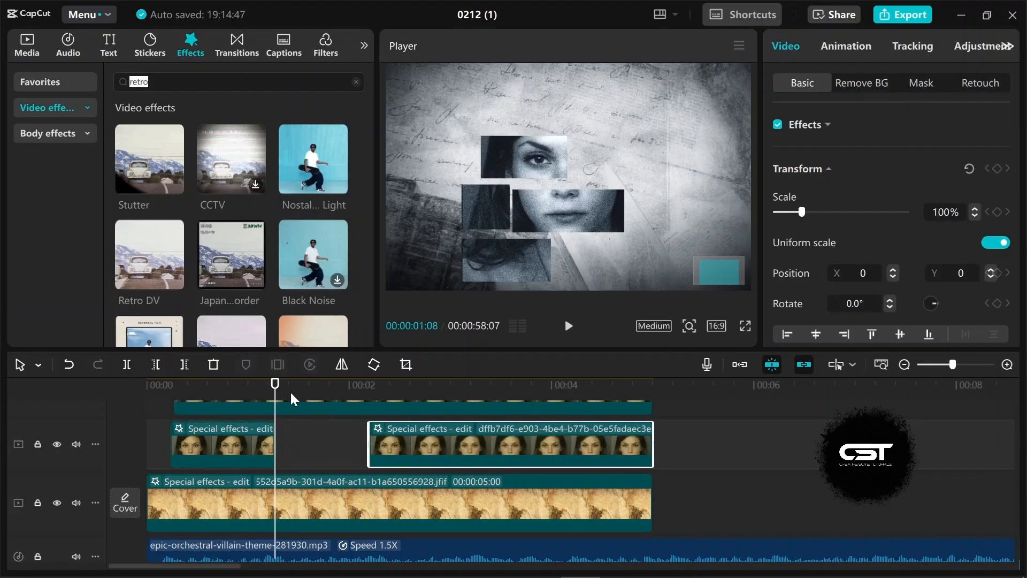
Step: Split the lowest track's second segment at 00:00:03:14 and trim both parts to leave a gap from about 3 to 3.9 seconds
left_click(497, 384)
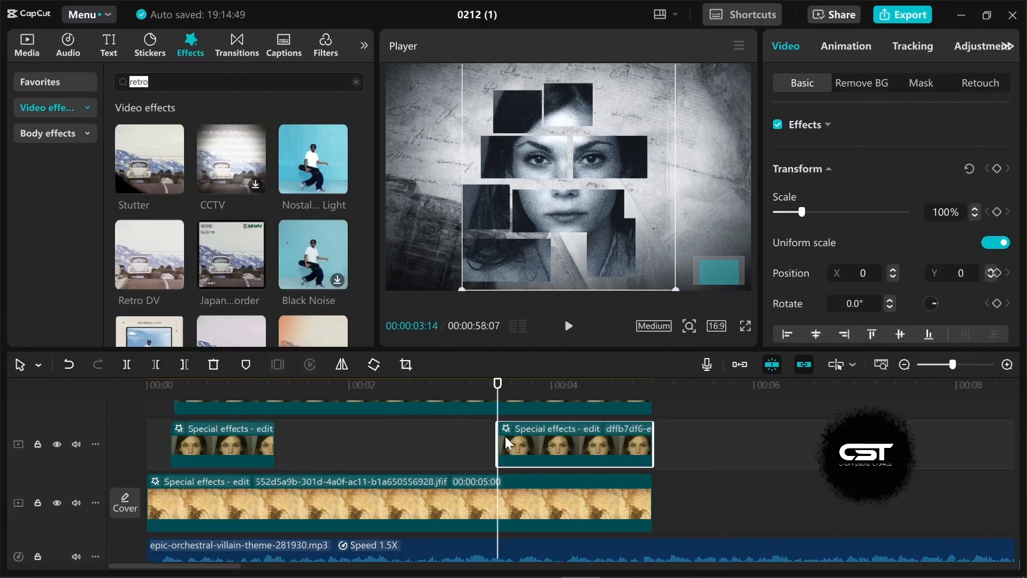
key("ctrl+z")
left_click(128, 365)
left_click(493, 447)
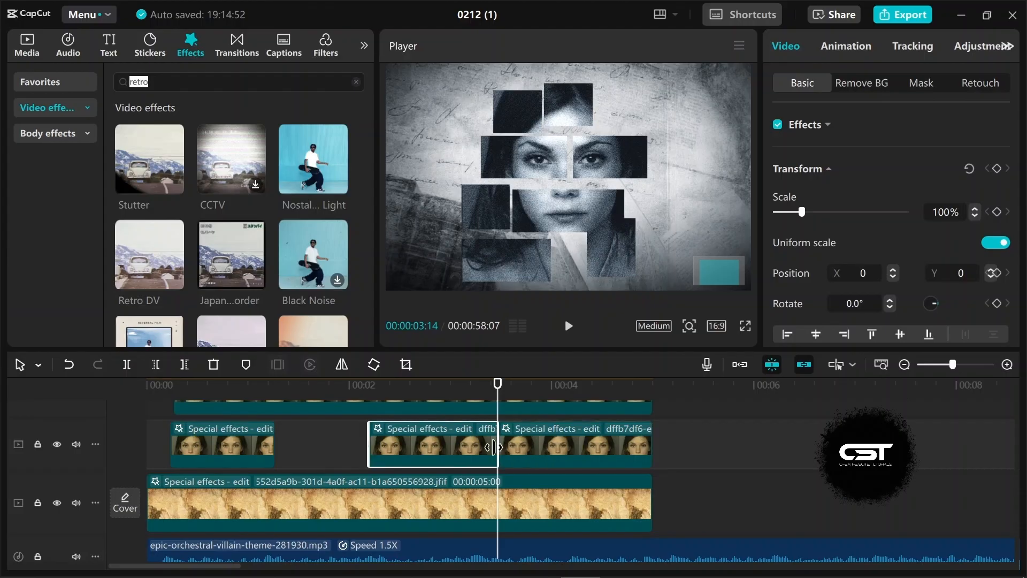
left_click_drag(501, 450, 545, 450)
Step: Split the mugshot clip on the second-lowest face track at 00:00:03:14 and 00:00:01:26
scroll(471, 455, "up", 1)
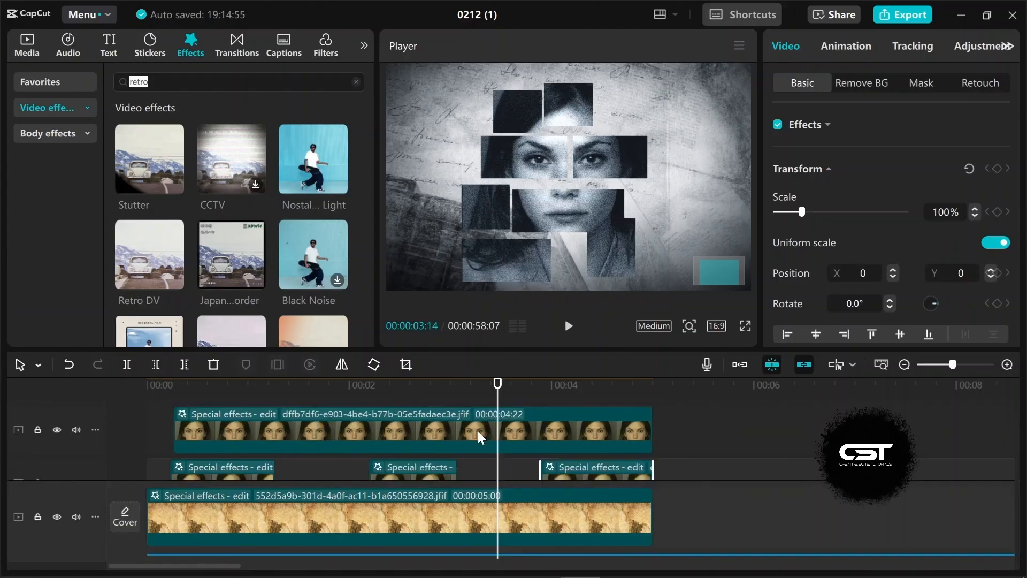
left_click(480, 435)
left_click(129, 366)
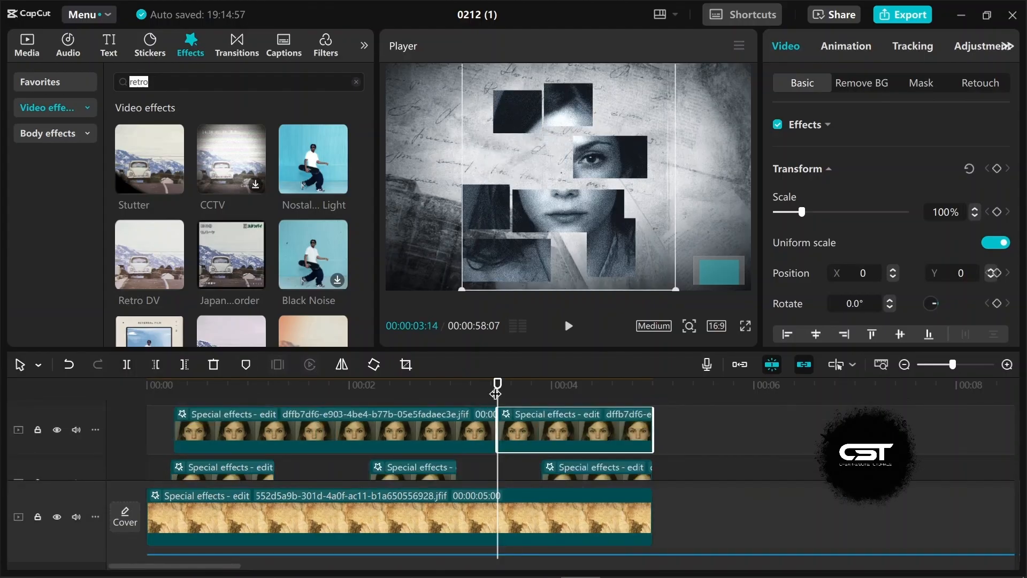
left_click_drag(495, 394, 335, 396)
left_click(321, 443)
left_click(155, 365)
key("ctrl+z")
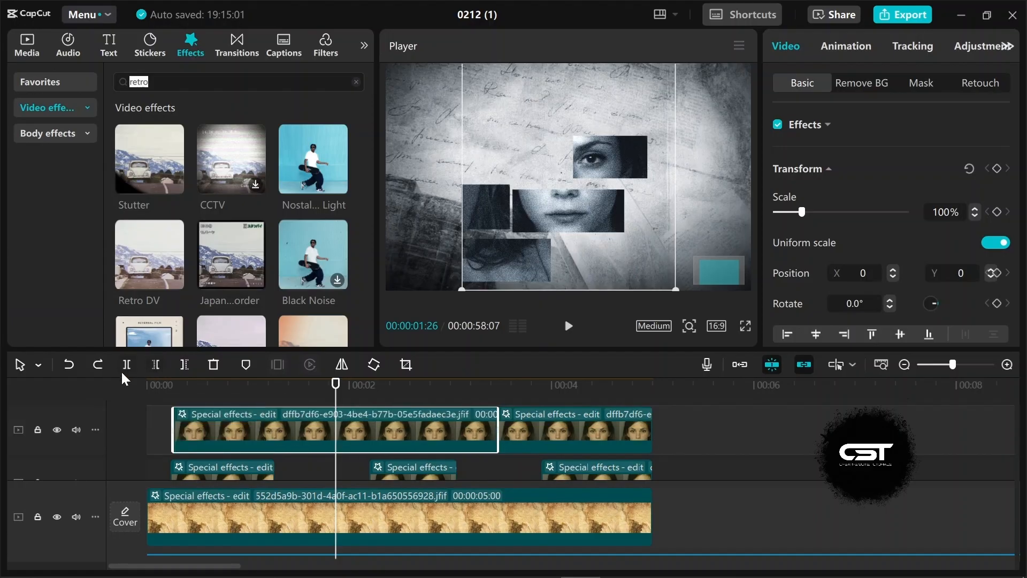
left_click(127, 365)
Step: Trim the first segment's end to about 1 second and the following segment's start to about 1.5 seconds
left_click(296, 435)
left_click_drag(332, 428, 244, 428)
left_click(397, 438)
left_click_drag(337, 429, 298, 429)
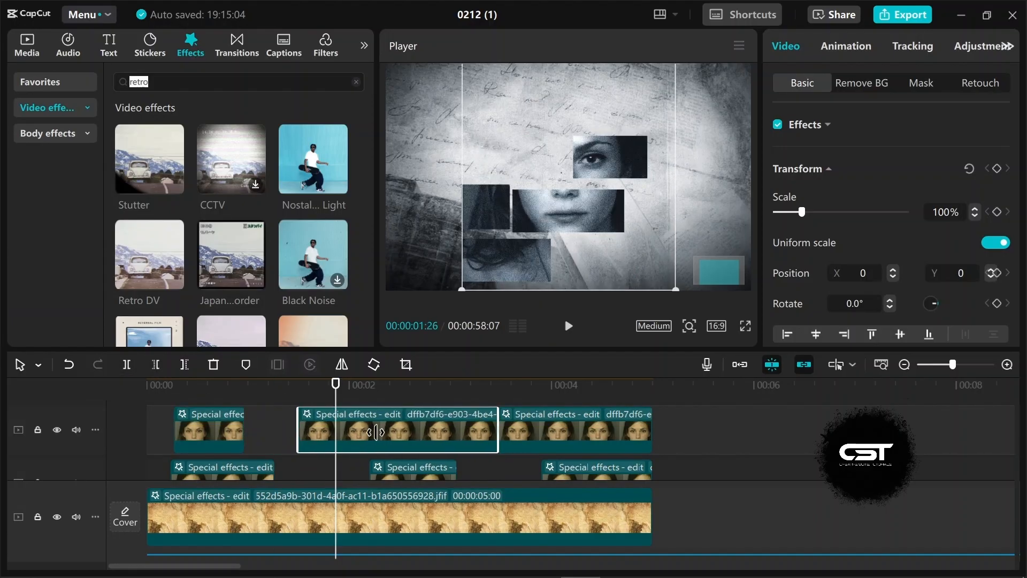
Step: Divide the second face track's middle segment at 00:00:01:26, start its second part at about 2.4 seconds, and shorten the last segment
left_click_drag(496, 437, 360, 433)
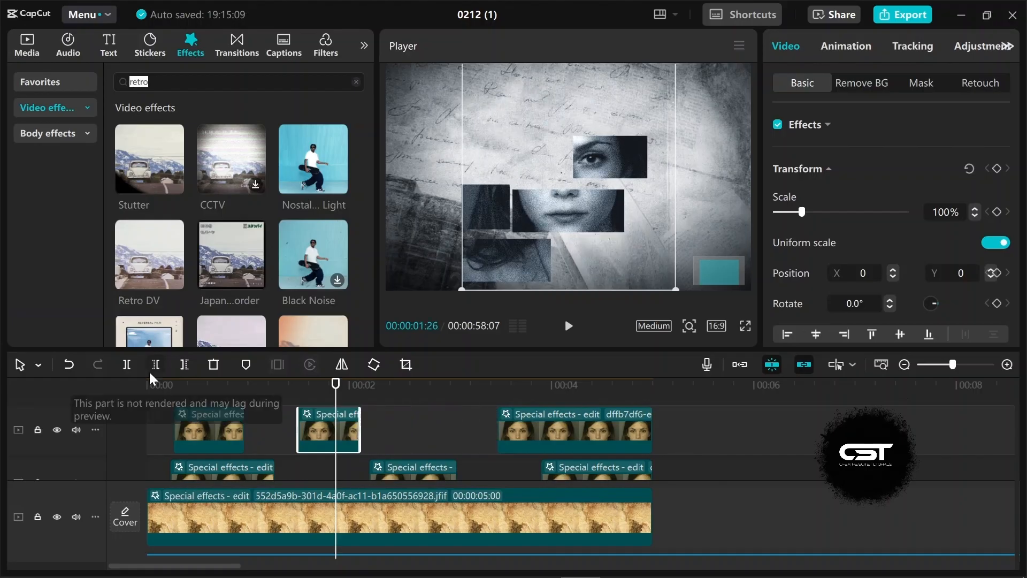
left_click_drag(439, 437, 440, 437)
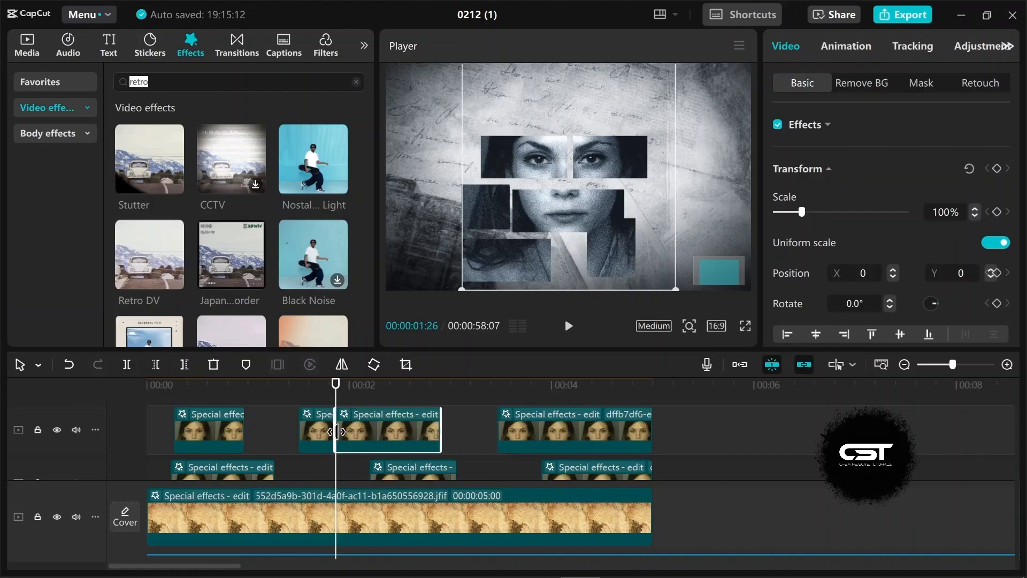
left_click_drag(338, 429, 387, 432)
left_click(527, 434)
left_click_drag(497, 429, 228, 428)
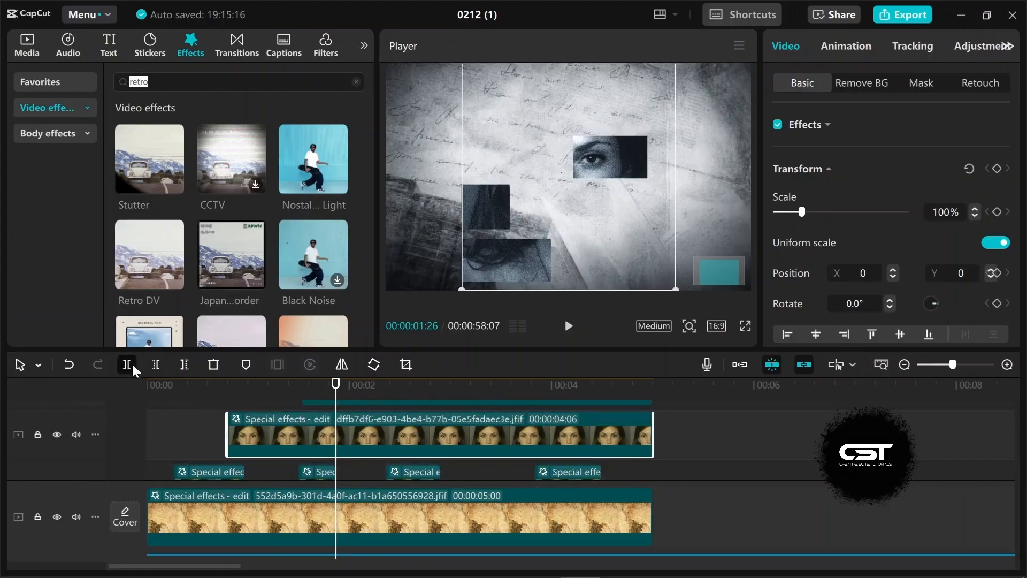
Step: Split the third face track's clip at 00:00:01:26 and 00:00:04:00, leaving a gap from about 3.2 to 3.5 seconds
left_click(132, 365)
left_click(127, 365)
left_click_drag(336, 384, 551, 385)
left_click(127, 365)
left_click(517, 431)
left_click_drag(475, 434, 503, 433)
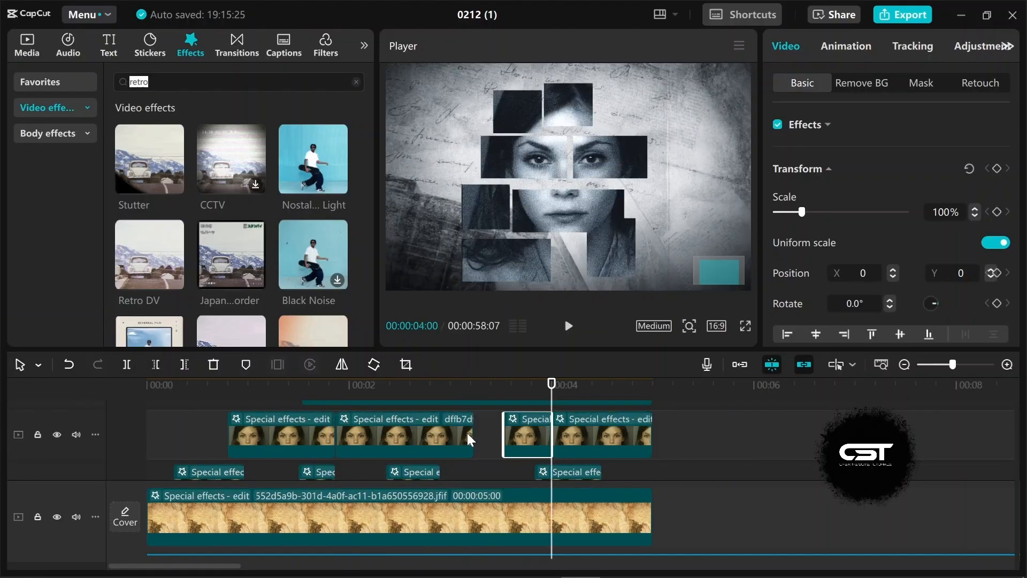
Step: Trim the third track's early segments to leave a gap from about 1.5 to 2.2 seconds, and adjust its last segment
left_click(464, 439)
left_click(327, 435)
left_click_drag(338, 434, 301, 434)
left_click(559, 444)
key("ctrl+b")
left_click_drag(568, 446, 577, 449)
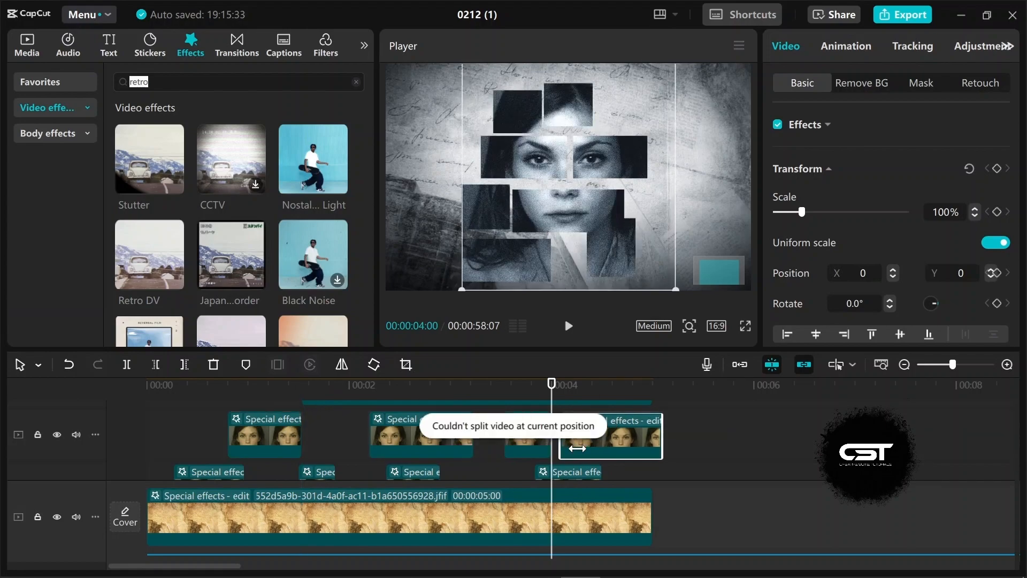
left_click_drag(653, 432, 627, 432)
Step: Split the mugshot clip on the fourth face track at about 4 and 3 seconds
scroll(567, 447, "up", 2)
left_click_drag(552, 449, 574, 450)
left_click(451, 426)
key("ctrl+b")
left_click_drag(551, 384, 457, 385)
key("ctrl+b")
left_click_drag(457, 385, 386, 385)
key("ctrl+z")
Step: Split the fourth face track's clip again at about 2.4 seconds and play back the sequence
left_click(454, 435)
key("ctrl+b")
left_click(348, 439)
key("ctrl+b")
left_click(348, 439)
left_click_drag(385, 438, 183, 426)
key("space")
key("space")
Step: Trim the fourth track's segments so later ones start at about 3.1 and 4.2 seconds with gaps between them
left_click(446, 433)
mouse_move(445, 456)
left_mouse_down()
mouse_move(459, 453)
mouse_move(445, 454)
left_mouse_up()
left_click_drag(441, 439, 465, 438)
left_click_drag(551, 441, 576, 442)
Step: Split the fifth face track's clip at about 3.4 seconds and 00:00:04:07, and trim the segment ends to open gaps
left_click(490, 420)
key("ctrl+b")
left_click_drag(487, 384, 576, 397)
key("ctrl+b")
scroll(572, 428, "up", 1)
left_click(569, 430)
left_click_drag(574, 442, 552, 445)
left_click(452, 452)
left_click_drag(486, 455, 468, 456)
Step: Trim the fifth track's last segment to start at about 4.5 seconds and move its middle segment to about 1.3 seconds
left_click(579, 431)
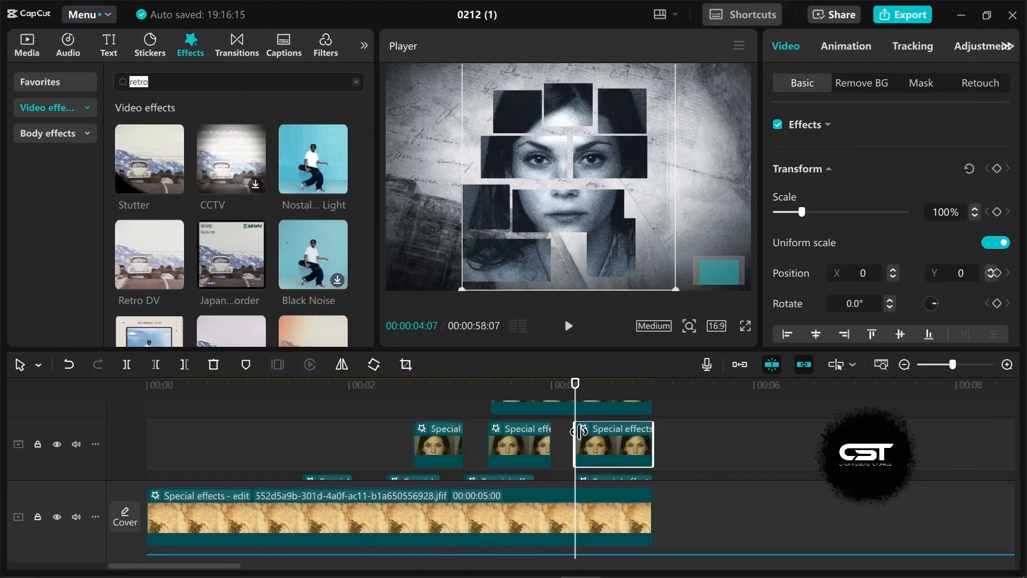
left_click_drag(578, 431, 600, 435)
scroll(561, 446, "up", 1)
left_click_drag(523, 472, 310, 472)
Step: Split the mugshot clip on the next face track up at 00:00:04:07 and 00:00:03:27
scroll(514, 450, "up", 1)
left_click(525, 437)
key("ctrl+b")
left_click(540, 389)
key("ctrl+z")
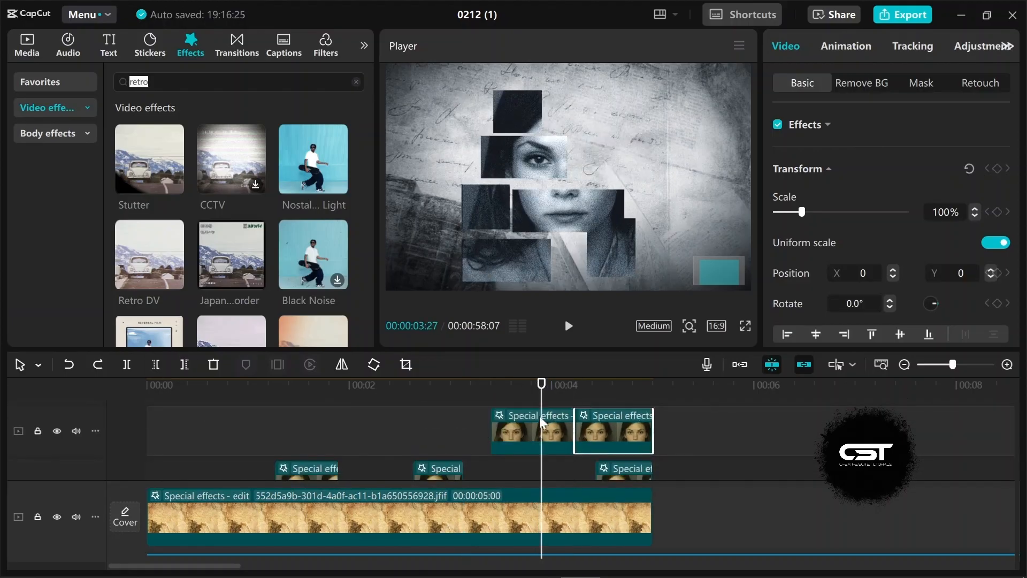
left_click(542, 430)
key("ctrl+b")
Step: Move that track's first segment to about 2.3 seconds and split the following segment at 00:00:04:01
left_click_drag(542, 386, 555, 396)
left_click_drag(519, 432, 407, 432)
left_click(546, 429)
key("ctrl+b")
left_click(546, 430)
scroll(546, 430, "up", 1)
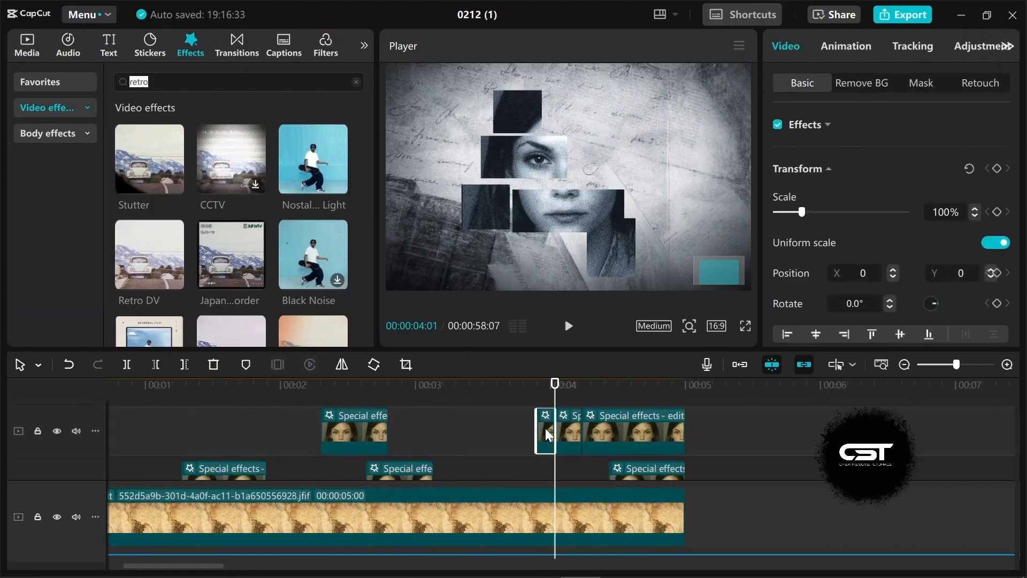
Step: Move the track's remaining segments to start at about 3.3, 3.6 and 4 seconds and play back the sequence
left_click_drag(546, 429, 466, 431)
left_click_drag(569, 431, 514, 431)
left_click_drag(640, 428, 603, 430)
left_click(272, 451)
key("space")
key("space")
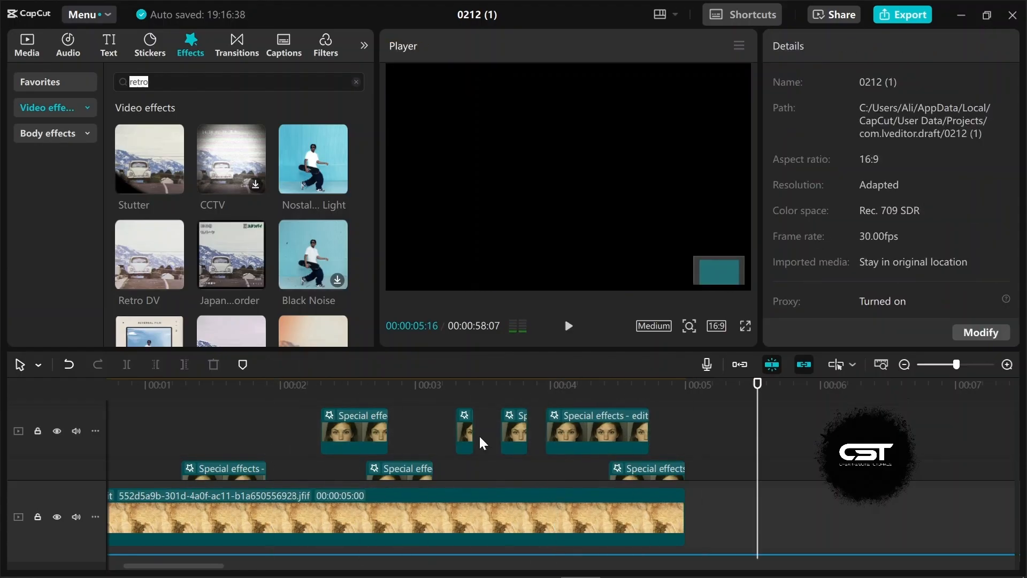
scroll(529, 436, "down", 3)
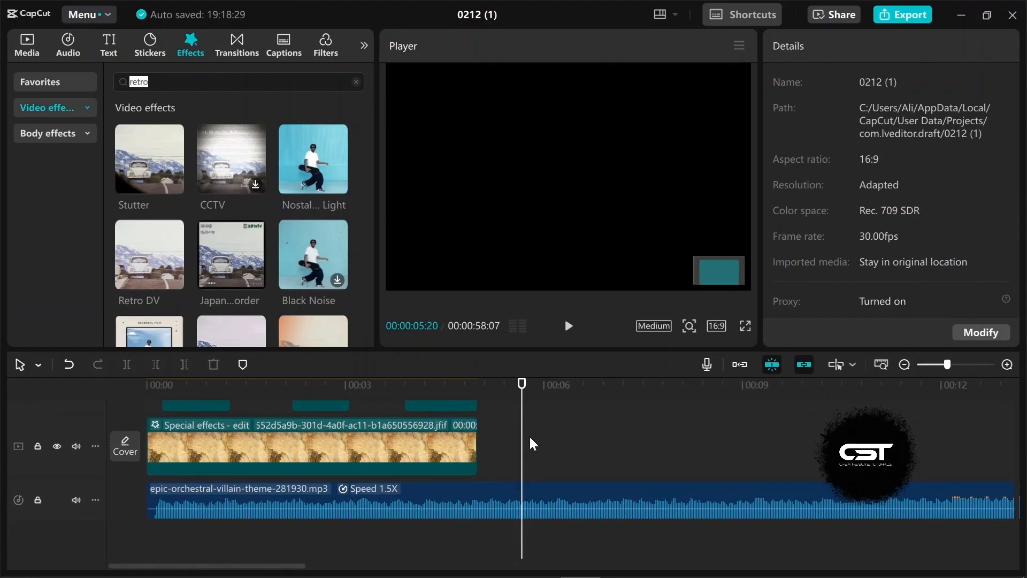
Step: Combine all the face segments above the paper background into one compound clip and play it back from the start
scroll(528, 435, "up", 1)
left_click_drag(497, 441, 181, 372)
right_click(419, 457)
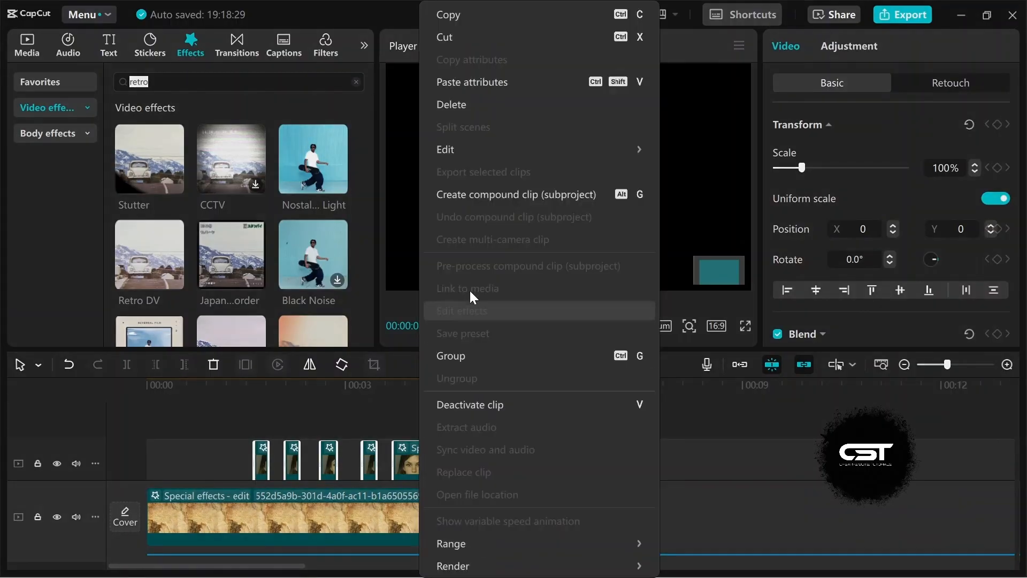
left_click(467, 197)
left_click(154, 407)
key("space")
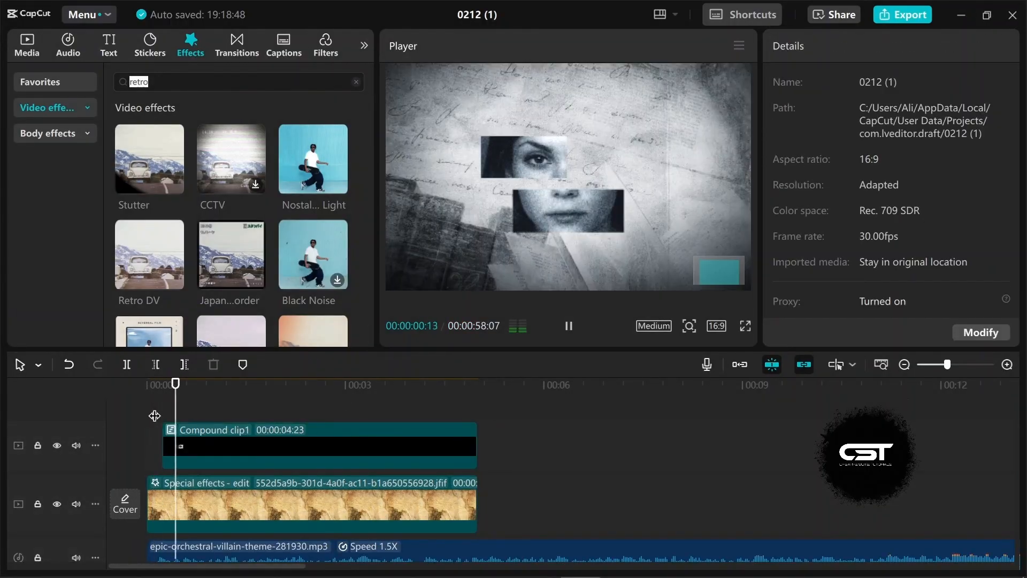
Step: Place the portrait of the woman in orange, d9f50a9f...aa99.jfif, on a track above the compound clip, starting at 00:00:00:07
left_click_drag(189, 410, 163, 399)
left_click(185, 435)
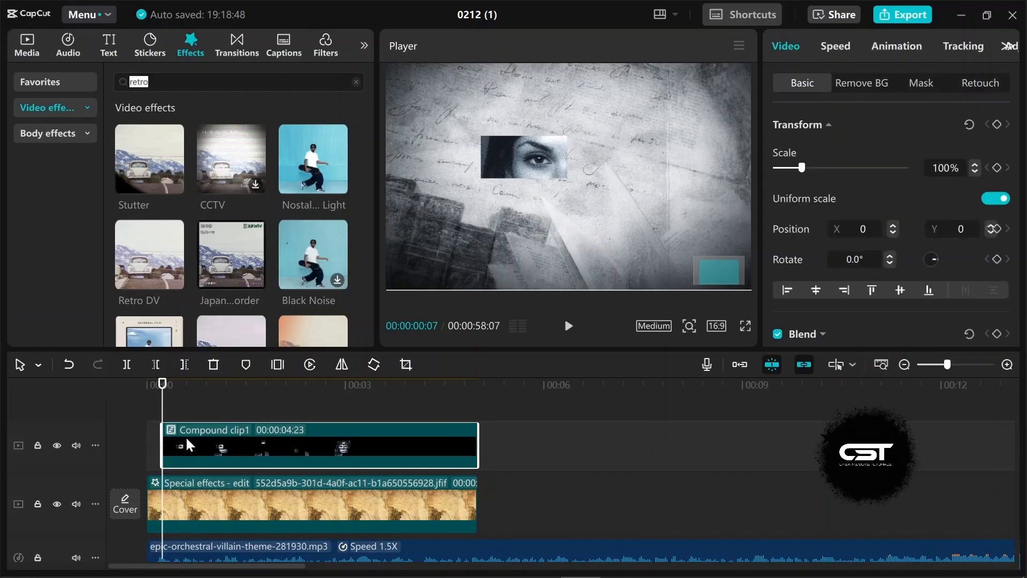
scroll(185, 435, "up", 1)
left_click(24, 53)
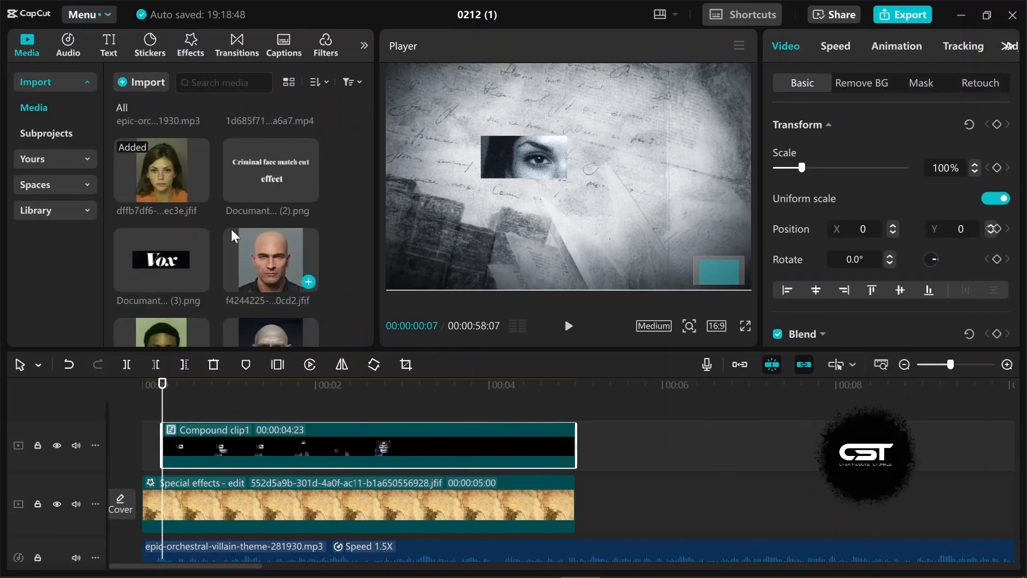
scroll(232, 229, "down", 5)
scroll(258, 230, "down", 8)
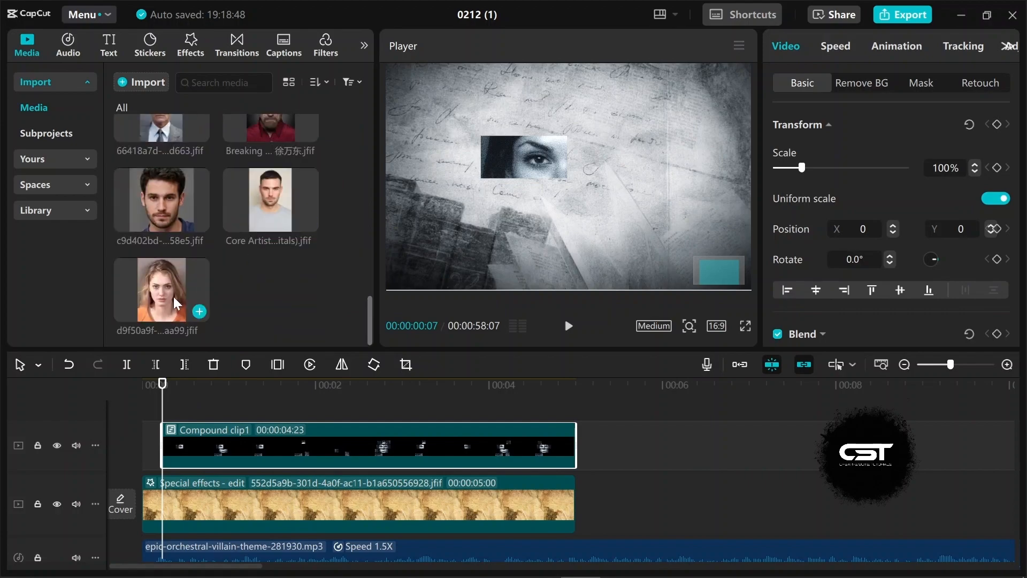
left_click_drag(173, 296, 175, 416)
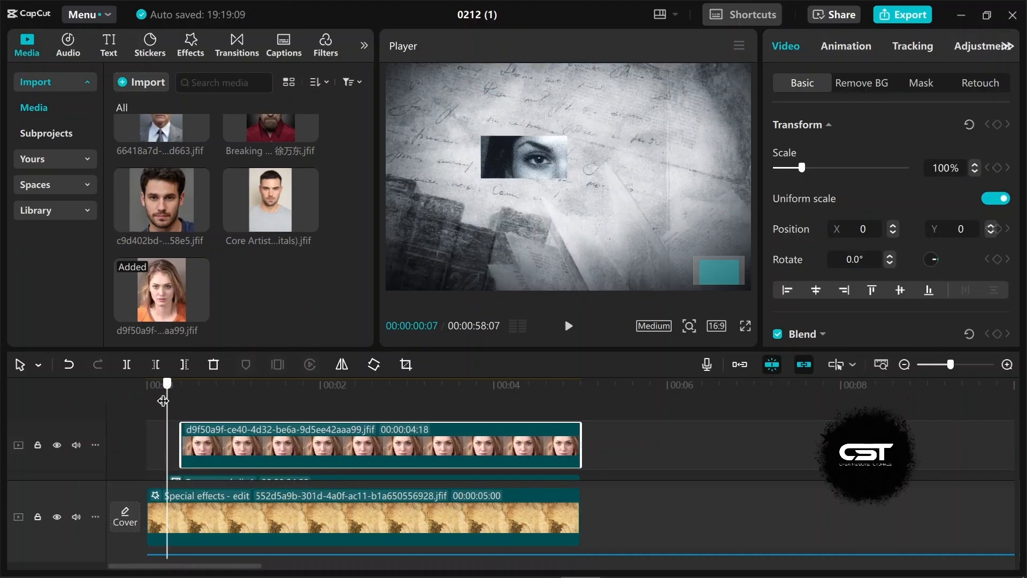
left_click_drag(180, 425, 166, 439)
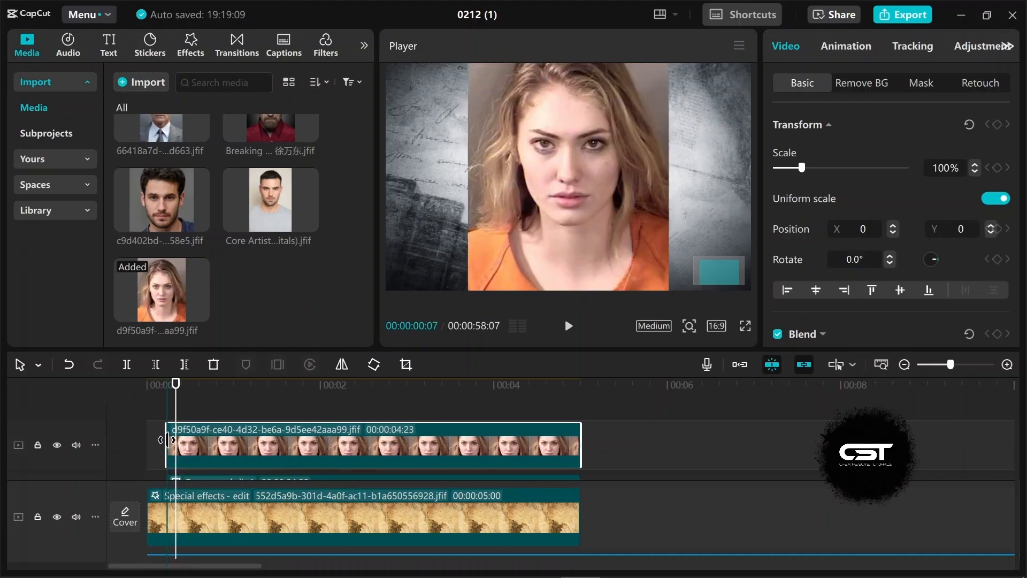
Step: Desaturate the new portrait completely and slightly strengthen one of its detail adjustments
left_click(968, 47)
scroll(865, 221, "down", 10)
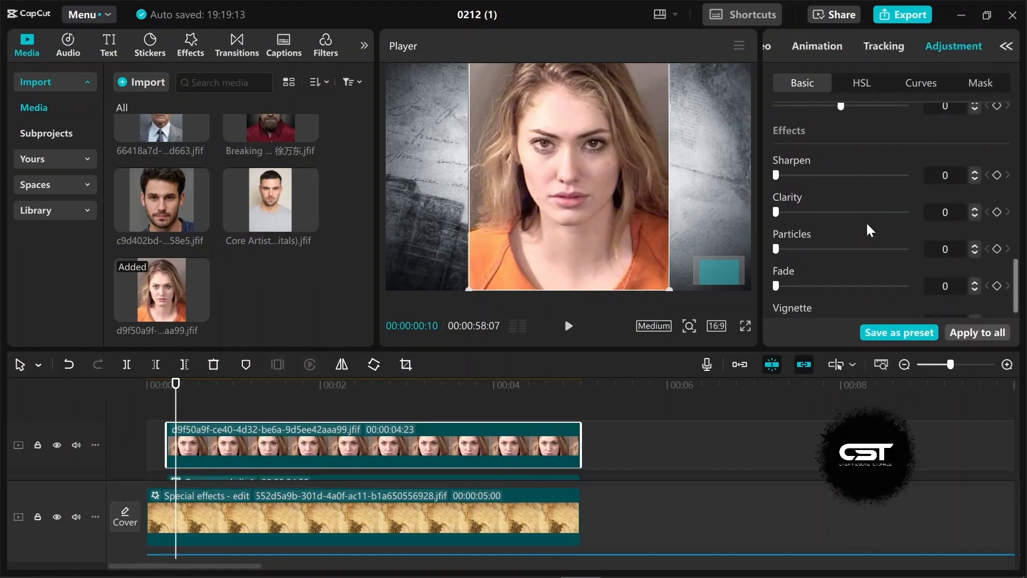
scroll(866, 221, "up", 6)
left_click_drag(841, 160, 764, 162)
scroll(792, 224, "down", 6)
left_click_drag(776, 236, 791, 238)
Step: Apply the Nostal... Light video effect to the new portrait clip and view it at about 2 seconds
left_click(190, 42)
left_click_drag(313, 159, 375, 443)
left_click(326, 408)
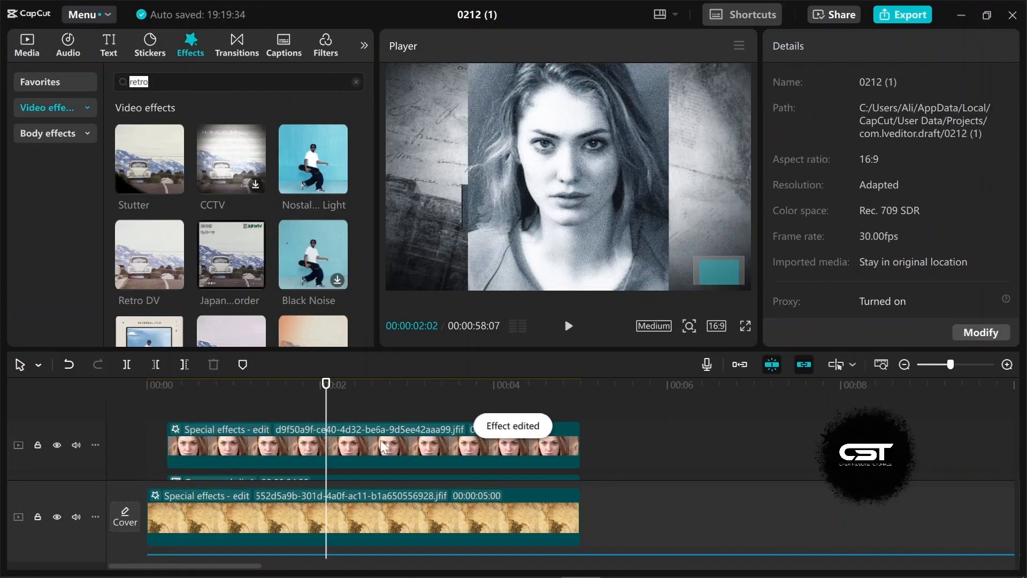
Step: Add a rectangle mask to the portrait clip and narrow it to a horizontal band across the eyes
left_click(337, 445)
left_click(983, 84)
left_click(801, 83)
left_click(1007, 46)
left_click(786, 46)
left_click(921, 83)
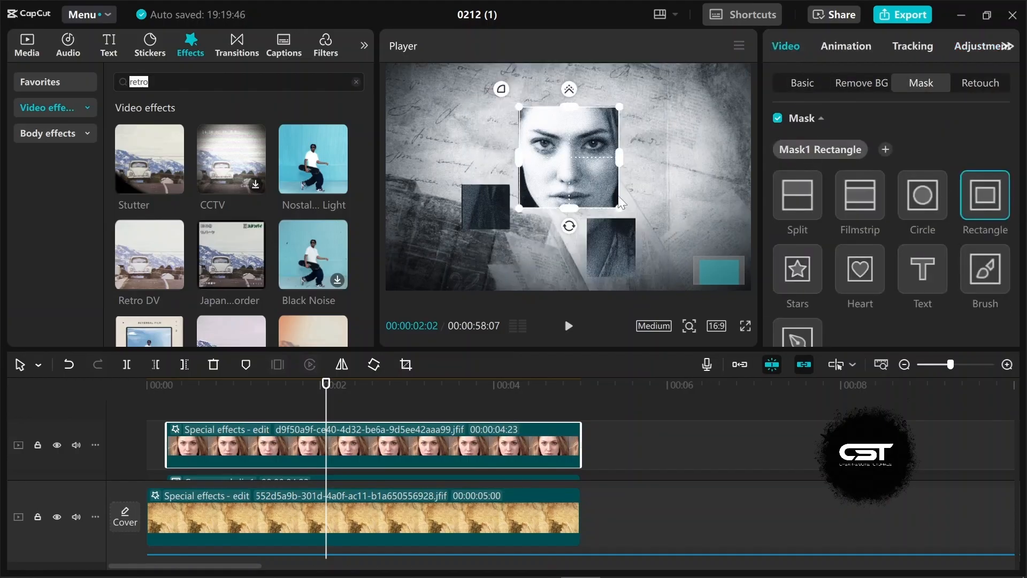
left_click_drag(564, 213, 572, 155)
Step: Duplicate the masked portrait clip, align the copy to 00:00:00:07, and move its rectangle mask over the mouth area
key("ctrl+c")
key("ctrl+v")
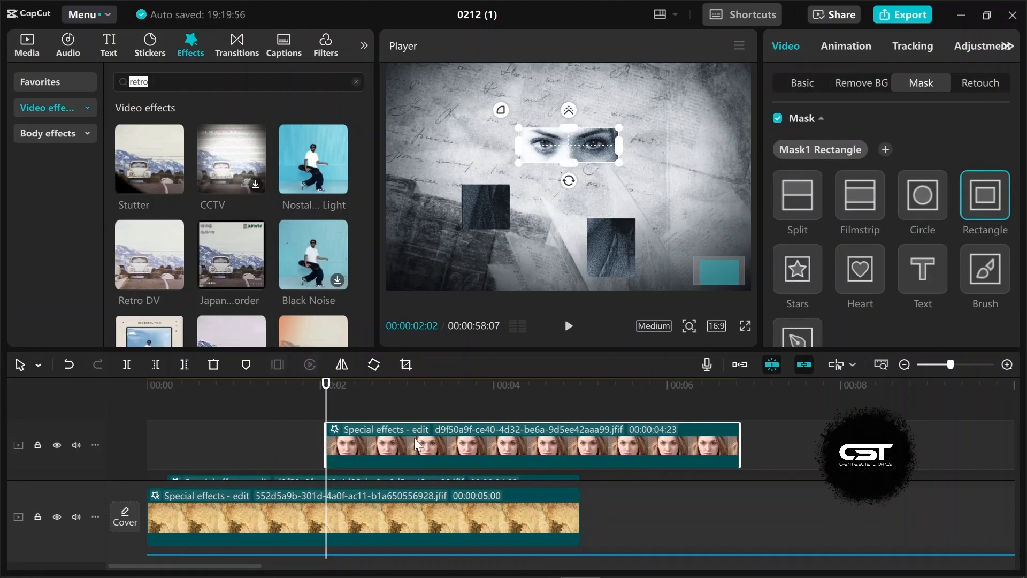
left_click_drag(414, 438, 254, 440)
left_click_drag(327, 384, 166, 384)
left_click_drag(556, 203, 566, 189)
Step: Resize and reposition rectangular mask pieces to cover the forehead and upper hair
left_click_drag(165, 390, 177, 390)
left_click_drag(587, 195, 556, 242)
left_click_drag(535, 253, 535, 266)
left_click_drag(535, 220, 610, 87)
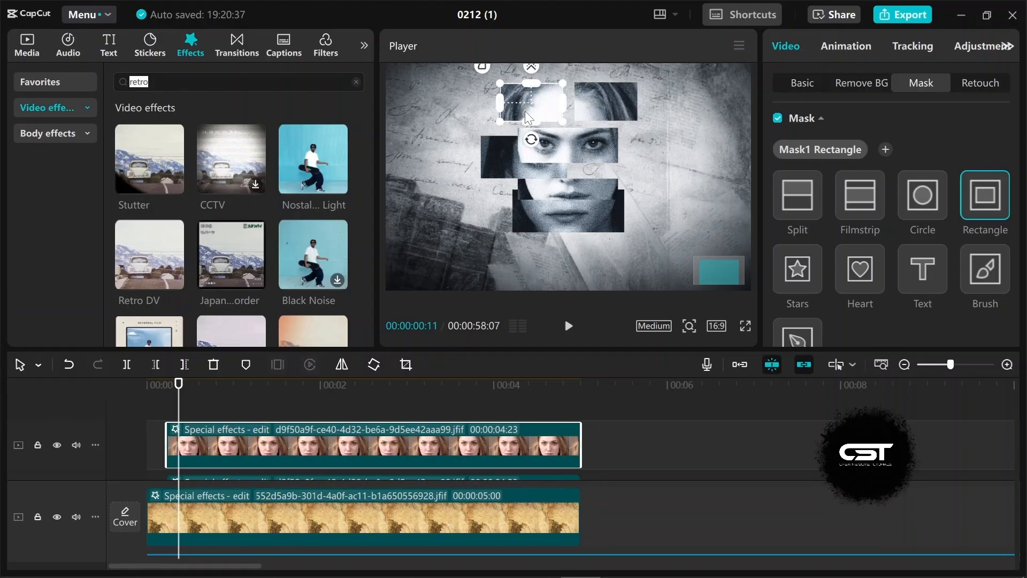
Step: Copy the masked clip and spread more rectangular pieces around the hair on both sides and below the chin
left_click_drag(238, 438, 244, 439)
left_click_drag(179, 405, 173, 405)
left_click_drag(546, 98, 504, 162)
key("ctrl+c")
key("ctrl+v")
left_click_drag(505, 114, 626, 259)
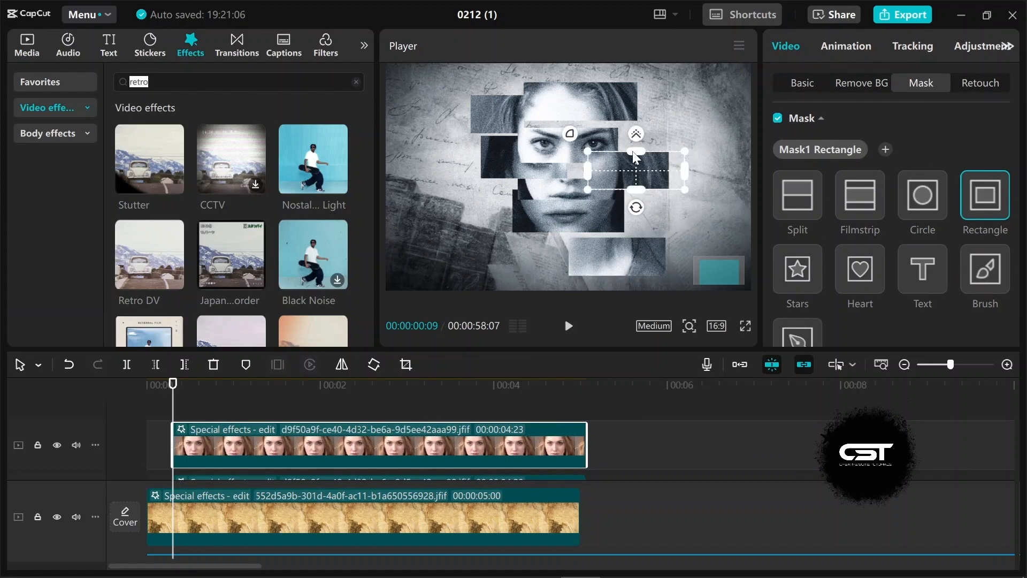
left_click_drag(633, 155, 488, 262)
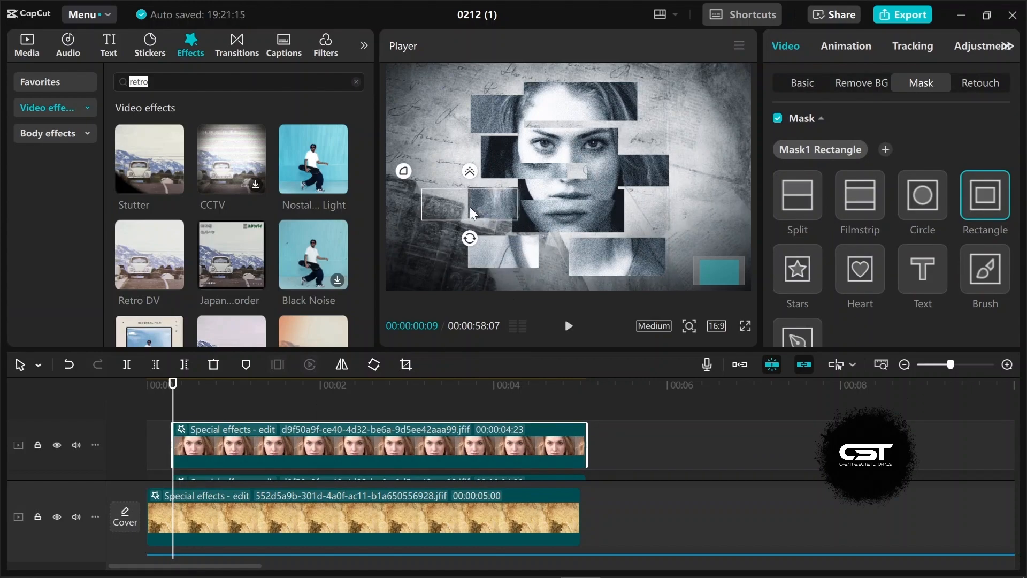
Step: Select all of the second portrait's masked clips and shorten them to segments of a few frames
scroll(156, 441, "down", 5)
left_click(191, 450)
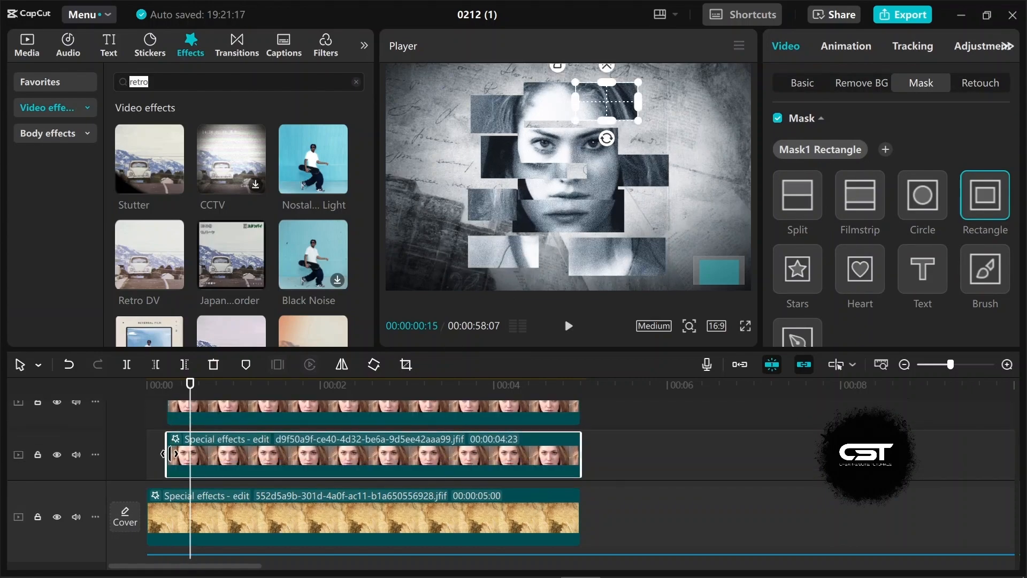
left_click(605, 462)
left_click_drag(595, 467, 280, 344)
scroll(264, 448, "down", 7)
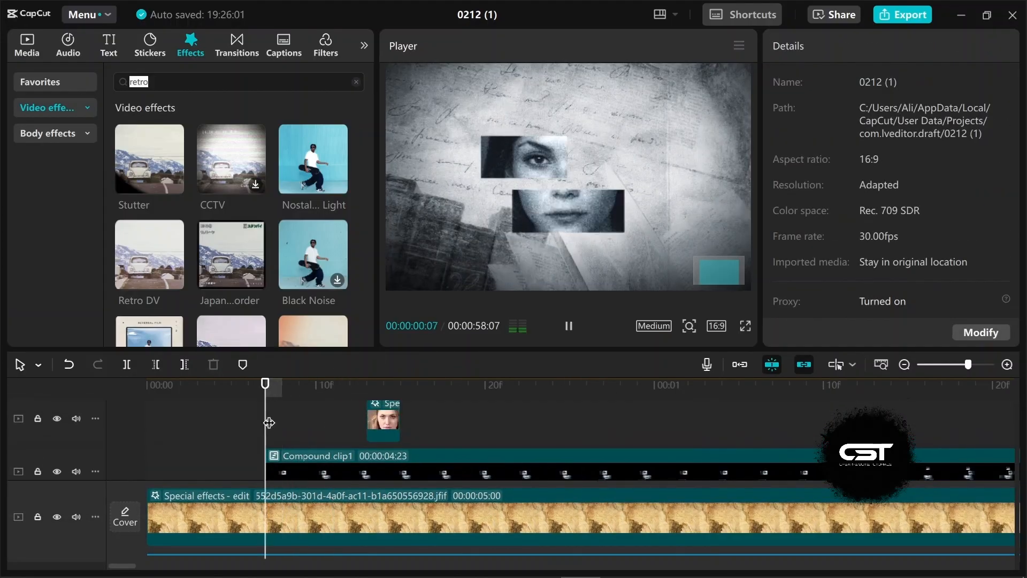
Step: Play the opening and extend the second portrait's lowest segment to end at about 00:00:00:18
key("space")
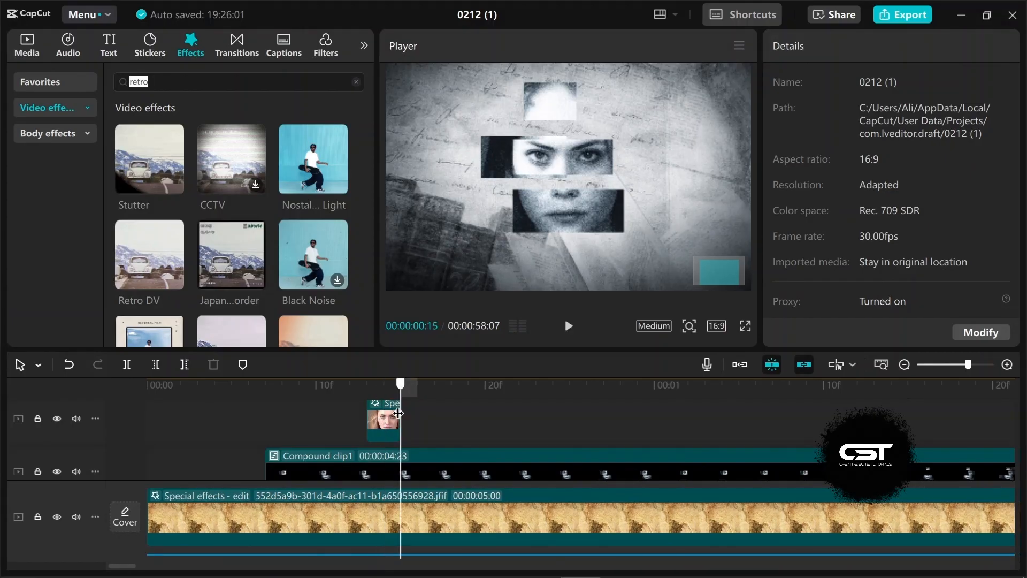
key("space")
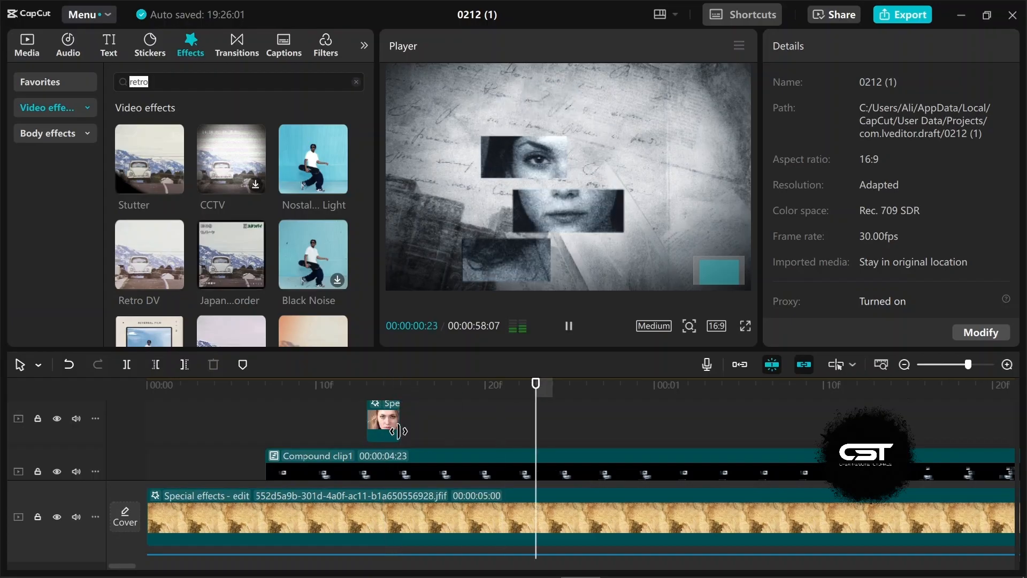
key("space")
scroll(396, 437, "up", 1)
left_click_drag(399, 444, 452, 444)
scroll(412, 415, "up", 2)
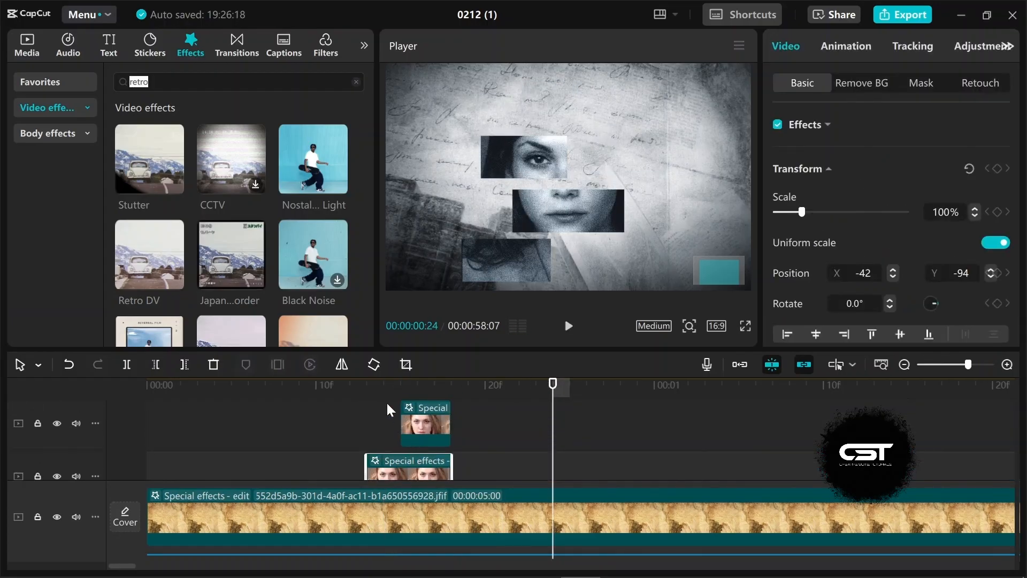
Step: Move the short segment on the track above to start at 00:00:00:17 and play the section back
left_click(389, 410)
key("space")
key("space")
key("space")
left_click(392, 422)
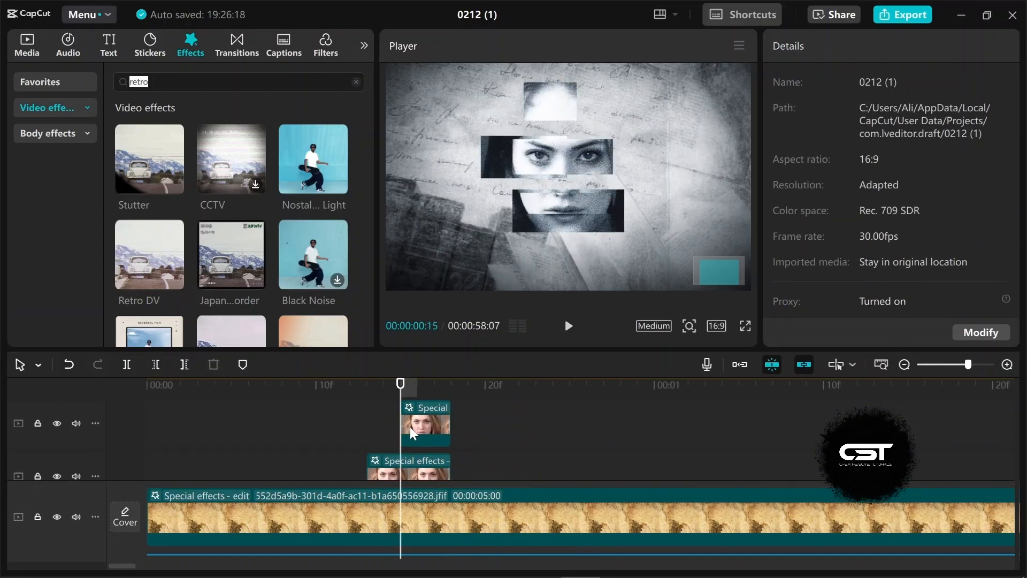
left_click_drag(413, 427, 450, 430)
key("space")
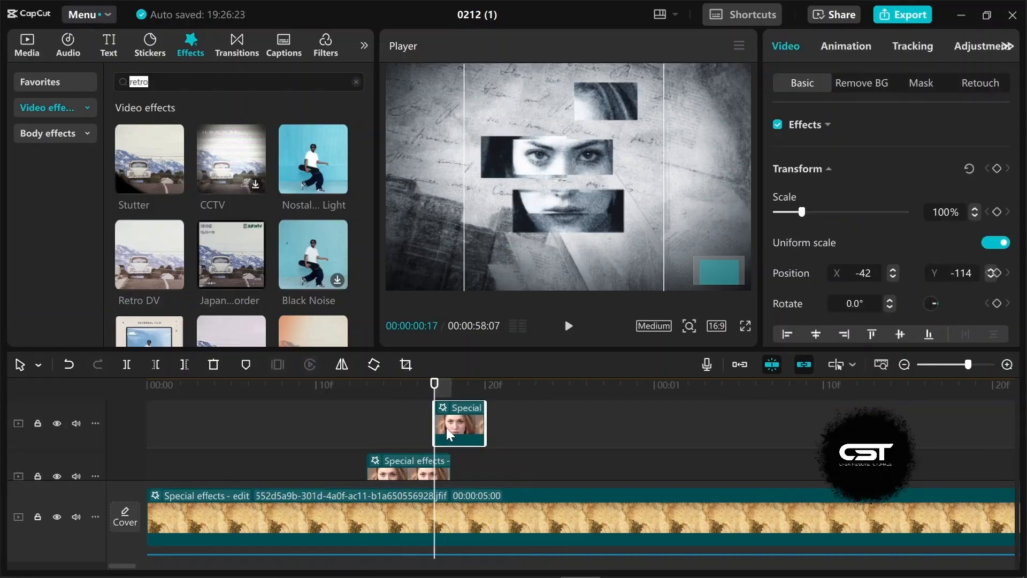
key("space")
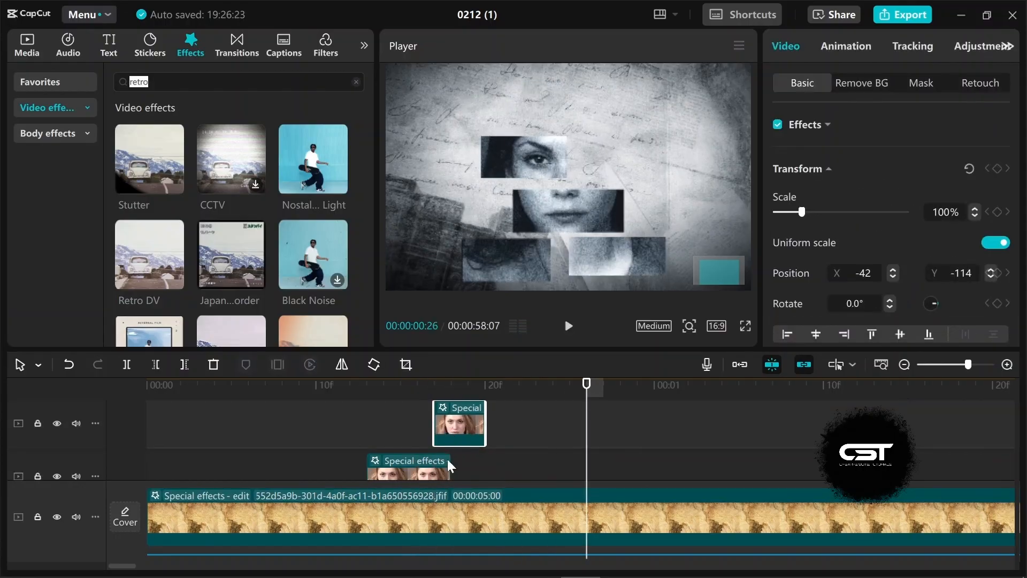
Step: Copy the lowest track's short portrait segment and paste it at irregular intervals from about 0.9 to 4 seconds
left_click(431, 460)
scroll(432, 455, "down", 1)
left_click(431, 451)
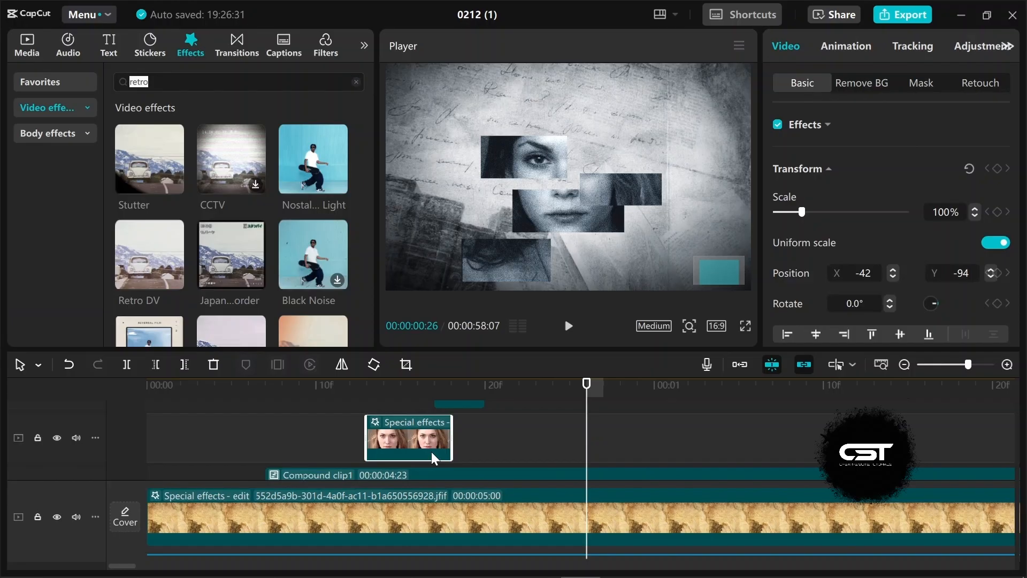
key("ctrl+c")
key("ctrl+v")
left_click_drag(596, 394, 825, 423)
scroll(818, 426, "down", 1)
key("ctrl+v")
left_click_drag(650, 395, 956, 423)
key("ctrl+v")
key("ctrl+v")
scroll(919, 449, "down", 1)
left_click_drag(531, 393, 688, 419)
key("ctrl+v")
left_click_drag(688, 395, 803, 419)
key("ctrl+v")
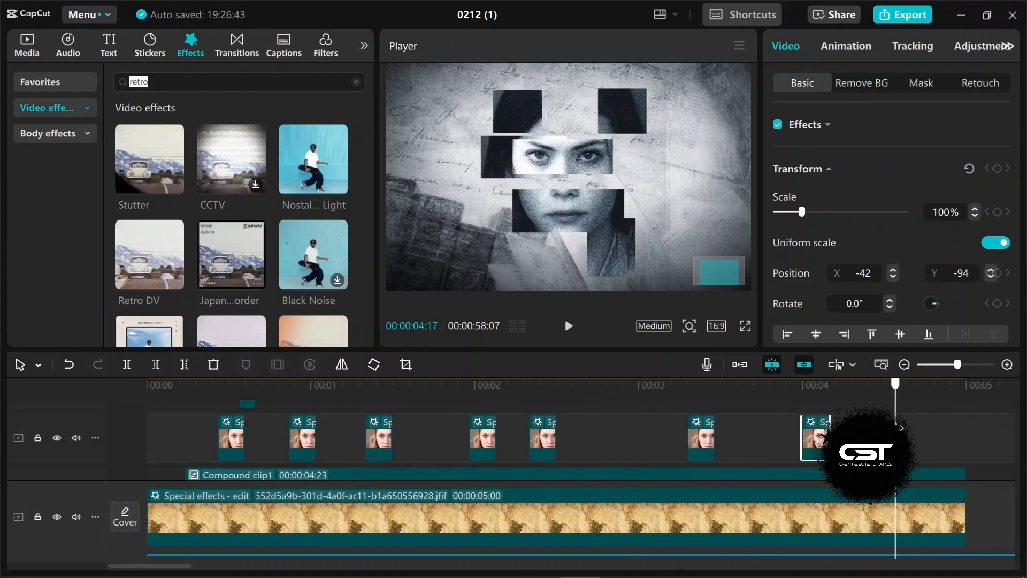
Step: Repeat the second track's portrait segment at staggered times from about 1.1 to 3.8 seconds
left_click(252, 431)
key("ctrl+v")
key("ctrl+v")
left_click_drag(610, 394, 765, 419)
key("ctrl+v")
key("ctrl+v")
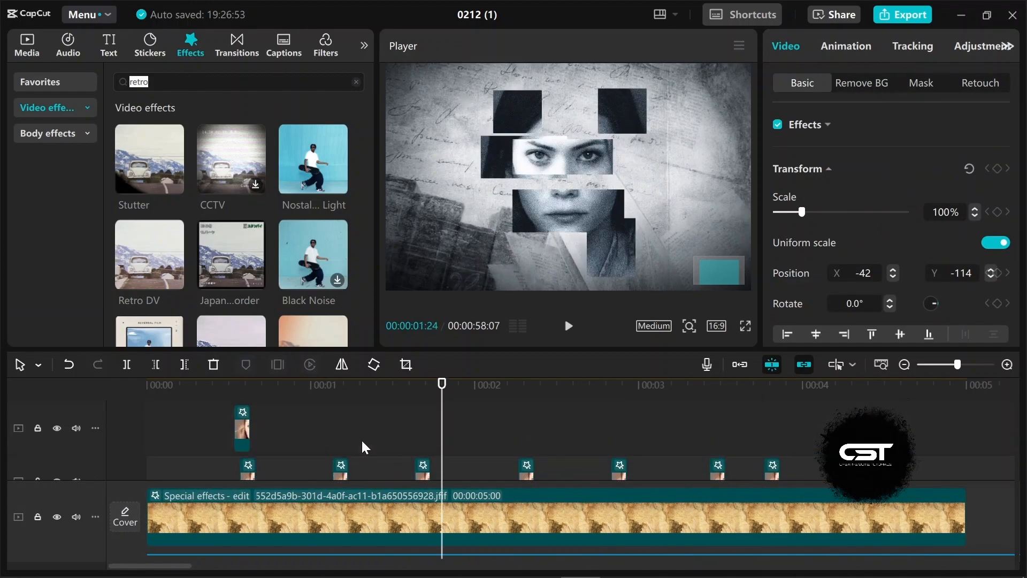
Step: Paste copies of the third track's segment from about 0.9 to 4 seconds, deleting one misplaced copy
left_click(242, 428)
key("ctrl+v")
left_click_drag(497, 396, 587, 422)
key("ctrl+v")
key("ctrl+v")
left_click(592, 428)
key("Delete")
left_click_drag(818, 394, 579, 403)
key("ctrl+v")
Step: Paste copies of the fourth track's segment at staggered times from about 0.8 to 4.6 seconds
scroll(617, 423, "up", 1)
left_click(229, 420)
key("ctrl+v")
key("ctrl+v")
key("ctrl+v")
left_click_drag(272, 384, 907, 407)
key("ctrl+v")
Step: Paste copies of the fifth track's segment at staggered times from about 1.1 to 3.6 seconds
scroll(431, 474, "up", 1)
left_click(273, 438)
left_click_drag(589, 384, 732, 385)
key("ctrl+v")
key("ctrl+v")
Step: Paste copies of the sixth track's segment from about 1.6 to 4 seconds and play back the sequence from near the beginning
scroll(353, 436, "up", 1)
left_click(289, 443)
left_click_drag(528, 384, 414, 385)
key("ctrl+v")
left_click_drag(600, 384, 671, 386)
key("ctrl+v")
scroll(421, 451, "up", 1)
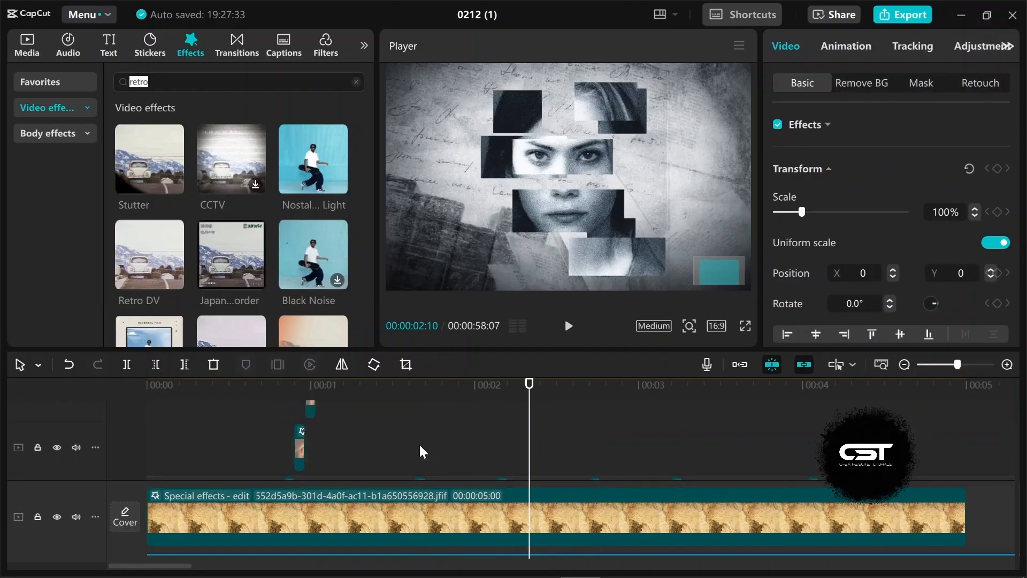
scroll(422, 451, "down", 1)
left_click_drag(529, 384, 218, 424)
scroll(217, 424, "down", 4)
left_click_drag(218, 384, 196, 397)
key("space")
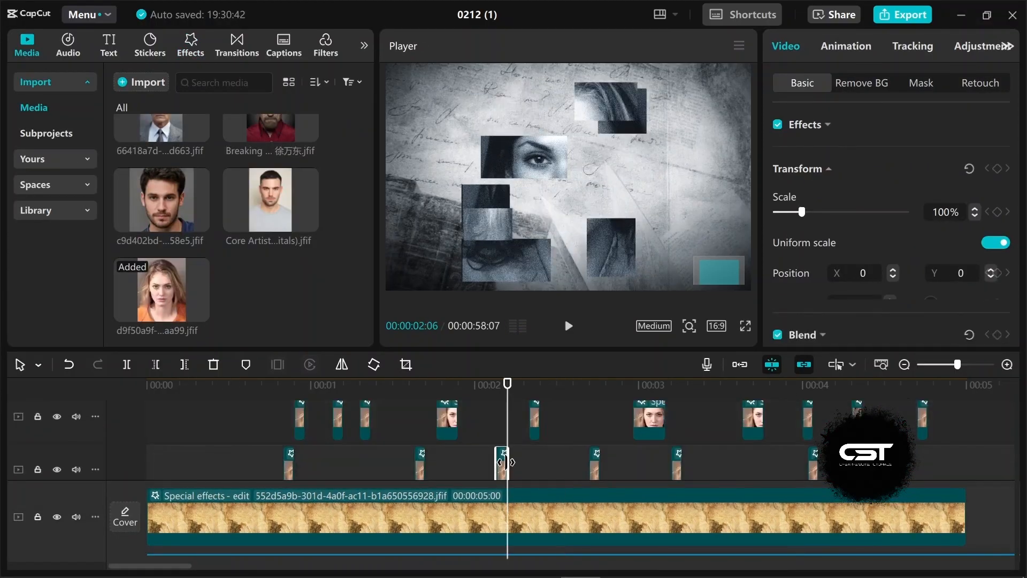
Step: Lengthen the sixth track's first segment, start its segment near 4 seconds at about 3.8, and extend two fifth-track segments to about 3 and 2.1 seconds
left_click(296, 468)
left_click_drag(807, 471, 775, 472)
scroll(775, 472, "down", 1)
left_click_drag(629, 469, 644, 469)
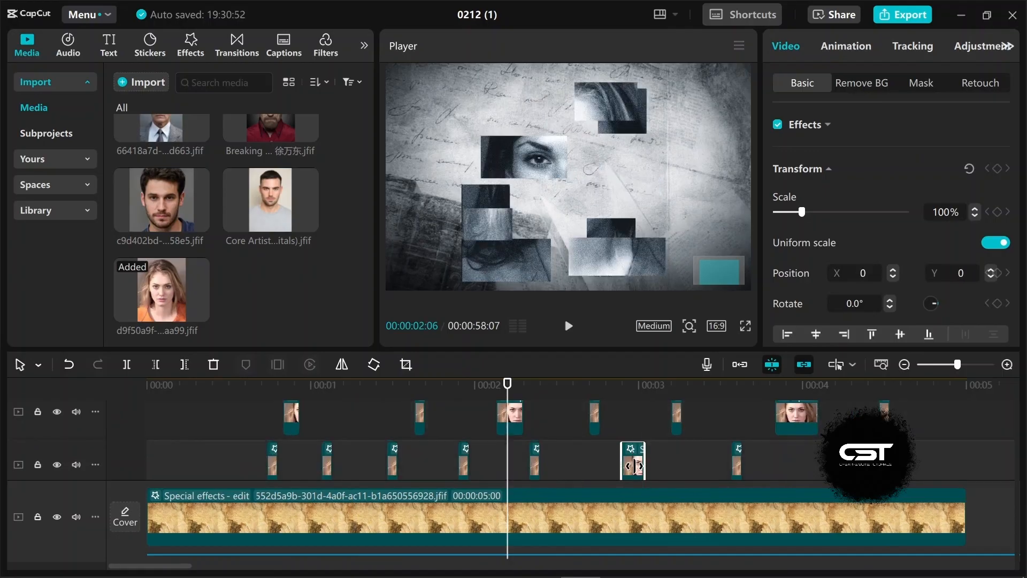
scroll(638, 469, "down", 1)
left_click_drag(469, 425, 493, 425)
Step: Extend two fourth-track segments to end at about 2.2 and 2.8 seconds and a third-track segment to end at about 2.3 seconds
left_click_drag(469, 474, 512, 474)
left_click_drag(589, 470, 605, 469)
scroll(364, 435, "down", 1)
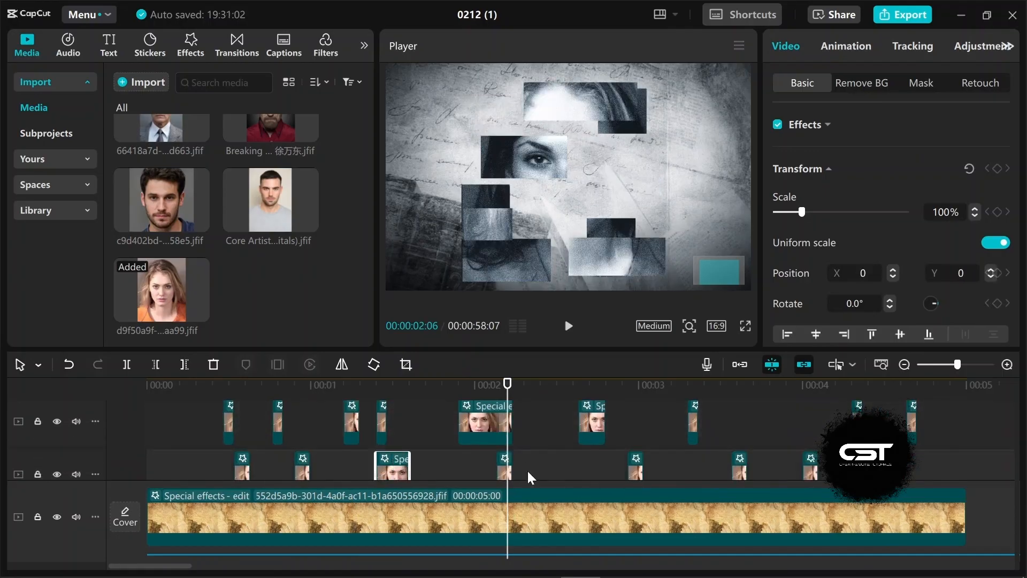
left_click_drag(512, 474, 529, 474)
Step: Extend two second-track segments to start at about 2.7 and 1.6 seconds and a first-track segment to start at about 3.9 seconds
scroll(528, 475, "down", 1)
left_click_drag(610, 470, 596, 470)
left_click_drag(415, 472, 404, 472)
scroll(642, 450, "down", 2)
left_click(791, 450)
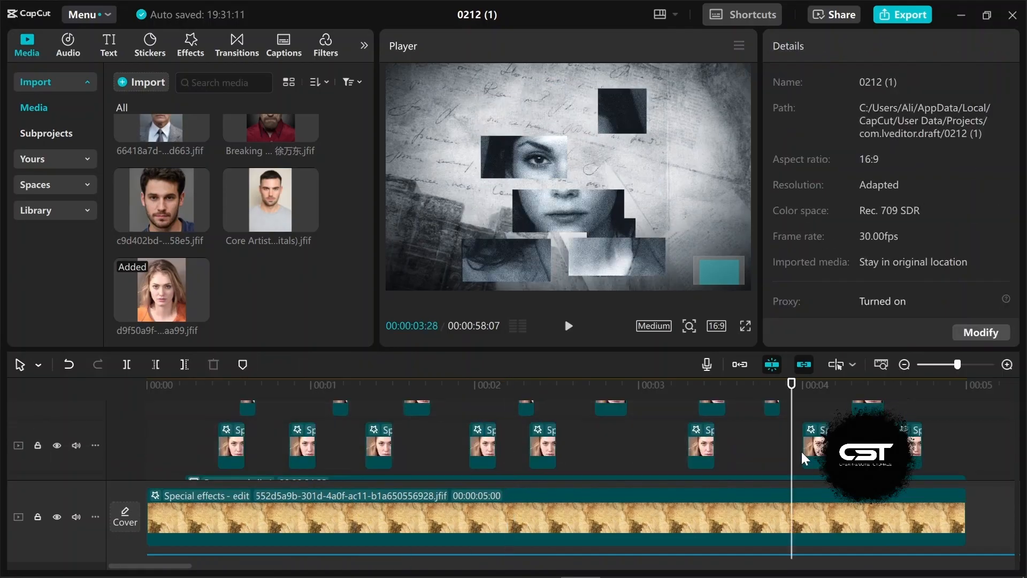
left_click_drag(803, 451, 789, 451)
Step: Combine all of the second portrait's segments into one compound clip and play it back
scroll(695, 444, "up", 5)
scroll(639, 438, "down", 5)
scroll(983, 458, "down", 1)
left_click_drag(972, 460, 182, 383)
scroll(481, 433, "down", 1)
right_click(507, 409)
left_click(604, 194)
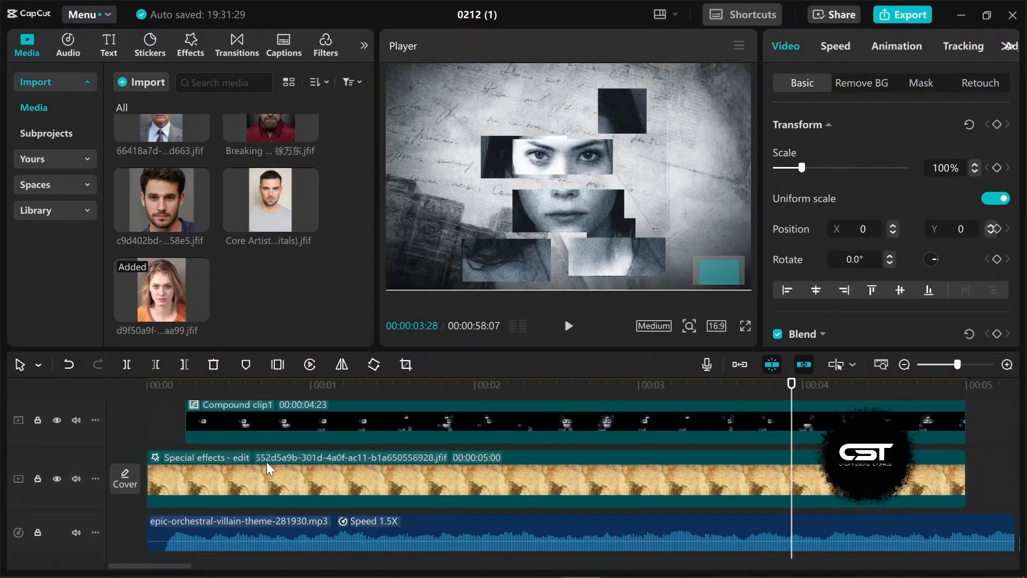
scroll(266, 468, "up", 1)
left_click(189, 419)
key("space")
Step: Add the Mike Ehrmantraut portrait above the second compound clip from about 0.5 seconds, ending at about 4.7 seconds
scroll(241, 262, "down", 5)
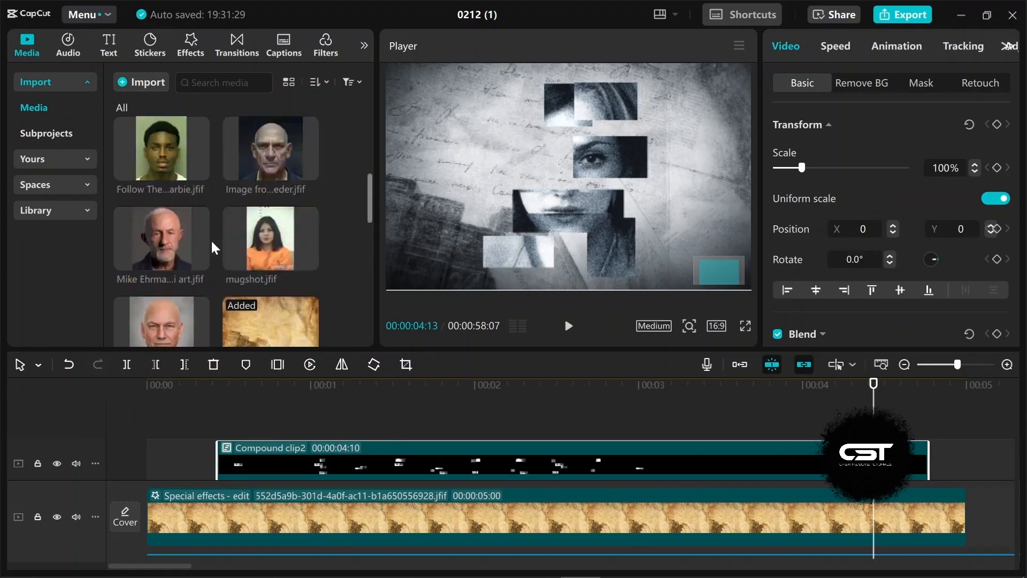
left_click_drag(171, 171, 235, 428)
key("Delete")
left_click(803, 445)
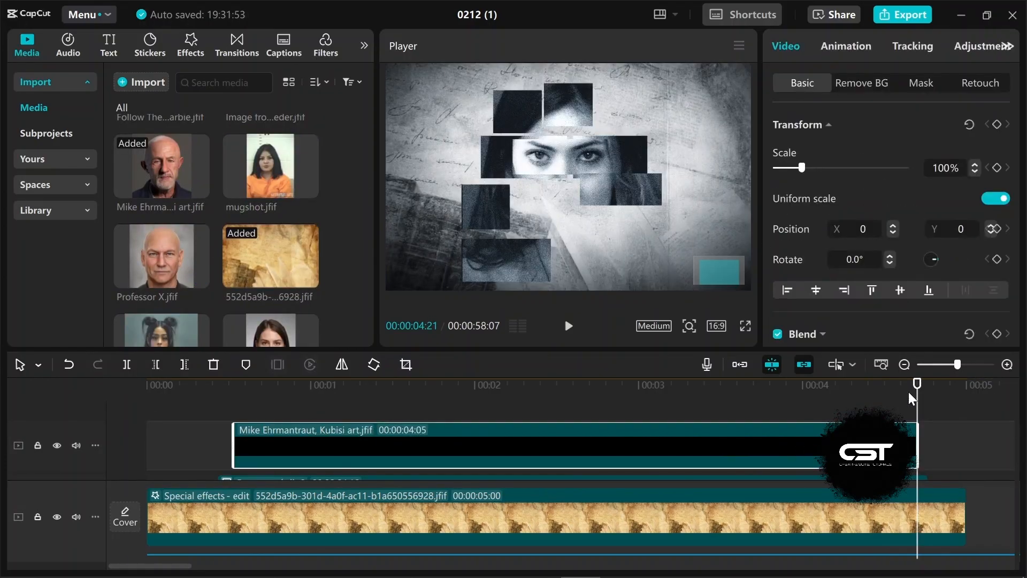
Step: Scale the bald man's portrait down slightly, align it with the face underneath, and set its saturation to -50
left_click_drag(916, 385, 764, 386)
left_click_drag(693, 289, 669, 265)
left_click_drag(560, 151, 553, 169)
left_click(979, 46)
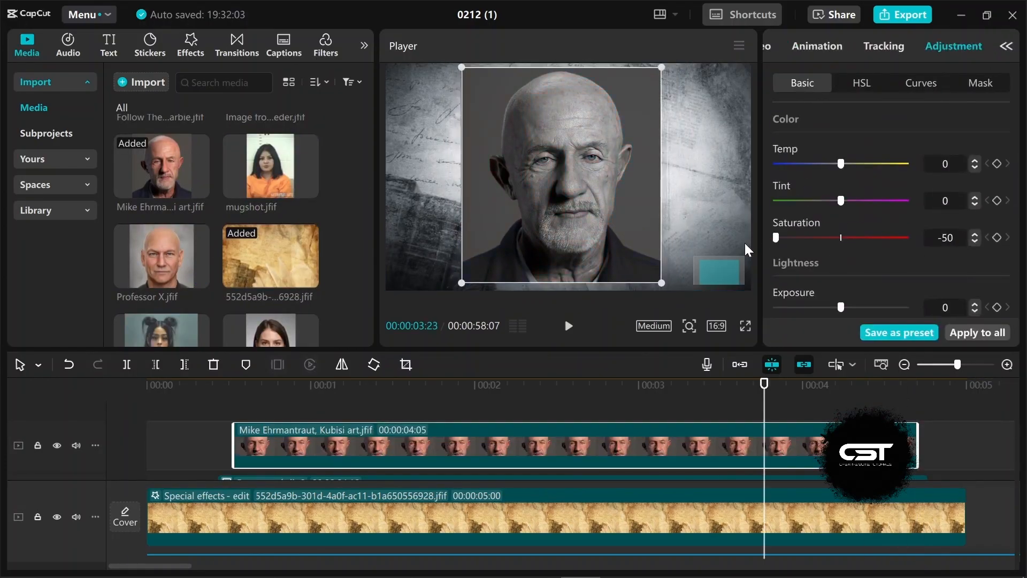
scroll(888, 214, "down", 5)
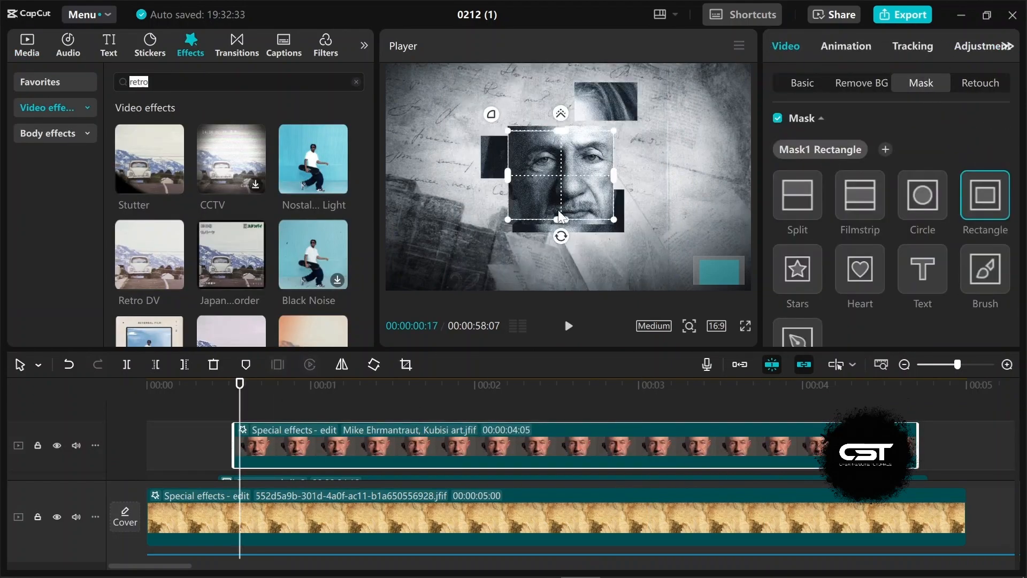
Step: Place the first rectangle-masked piece beside the lower neck, then duplicate the layer for pieces at the forehead, lower shoulder and cheek
left_click_drag(500, 169, 489, 242)
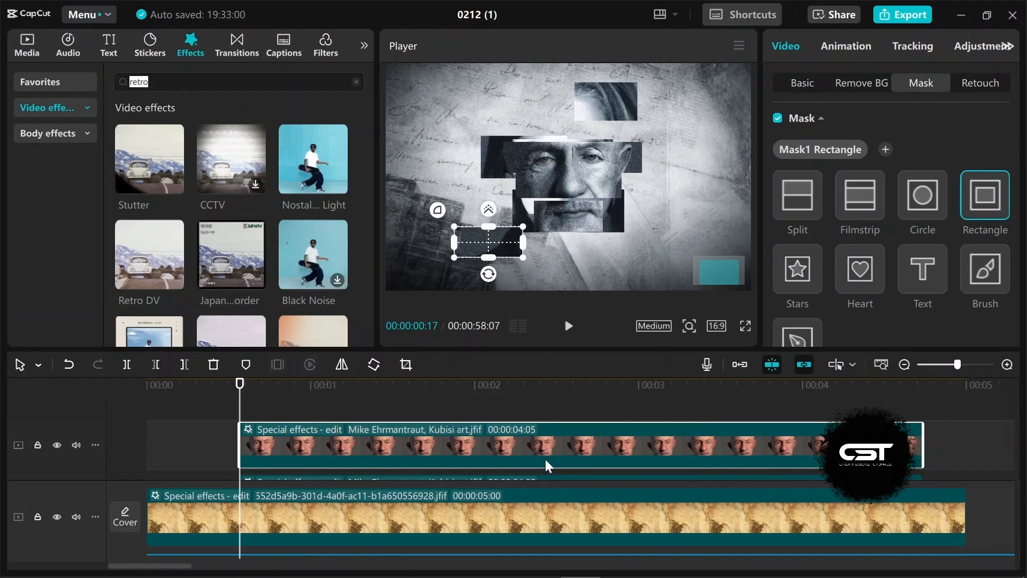
left_click_drag(545, 460, 544, 375)
left_click_drag(490, 243, 520, 81)
left_click_drag(545, 454, 544, 389)
left_click_drag(525, 107, 632, 267)
left_click_drag(562, 441, 563, 388)
left_click_drag(608, 278, 641, 221)
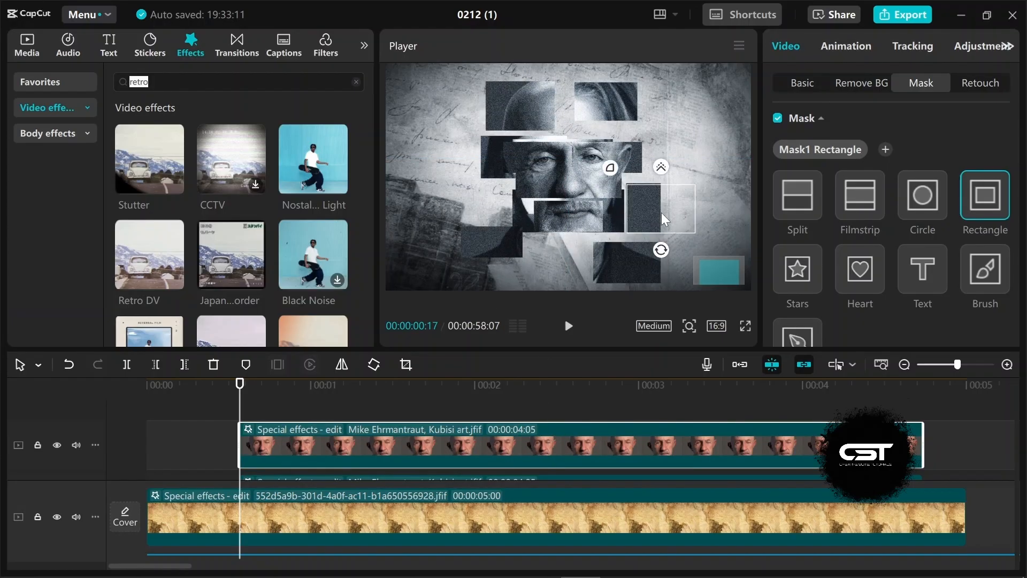
Step: Duplicate the bald man's layer for two more masked pieces at the chin and far cheek, and play back the result
left_click_drag(556, 449, 557, 388)
left_click_drag(642, 214, 543, 260)
left_click_drag(563, 229, 485, 190)
scroll(511, 454, "down", 1)
left_click(232, 437)
key("space")
key("space")
scroll(234, 442, "down", 1)
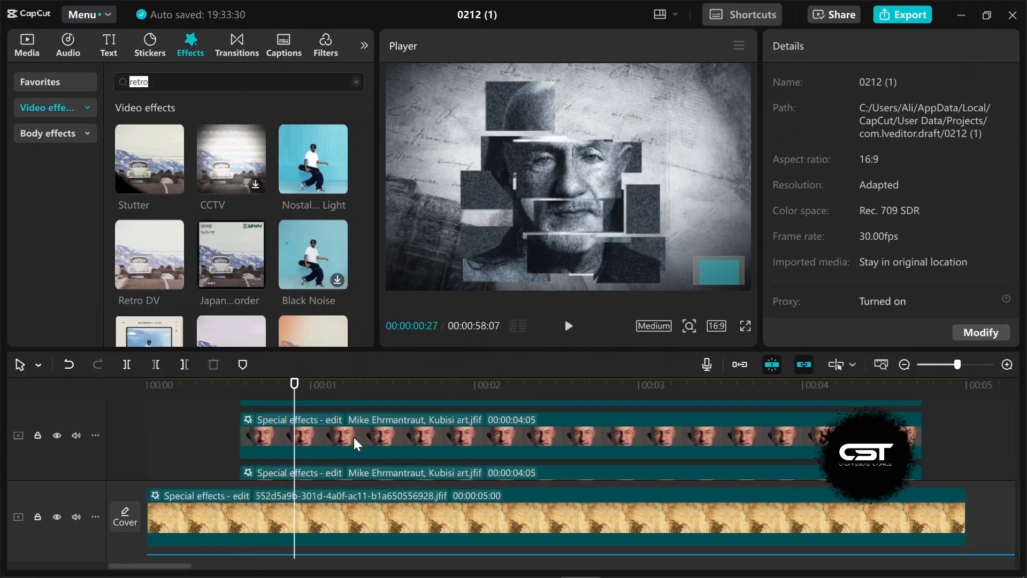
Step: Trim the bald man's bottom piece layer to end at frame 27
left_click(235, 440)
left_click(184, 364)
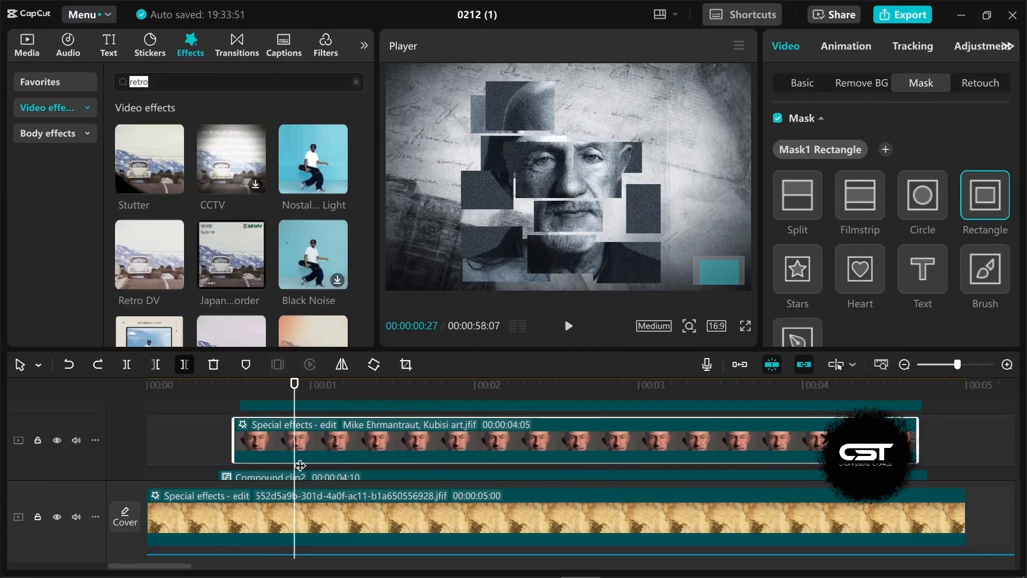
scroll(297, 455, "up", 1)
left_click(185, 364)
left_click(284, 442)
left_click(270, 466)
Step: Trim the next bald-man piece layers one after another to end at frame 23
left_click_drag(294, 384, 272, 384)
left_click(185, 364)
left_click(282, 447)
left_click(185, 364)
left_click(281, 436)
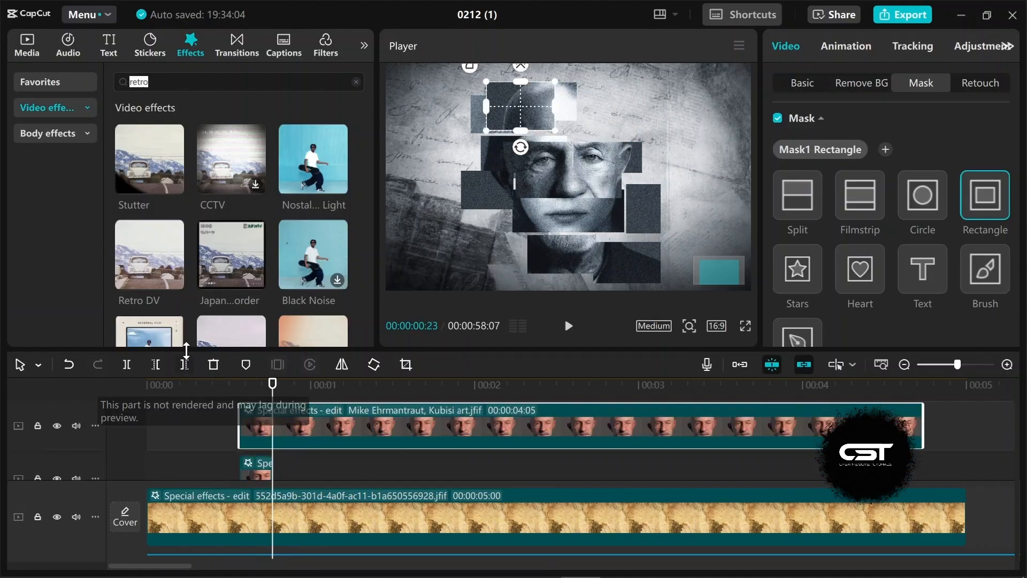
left_click(184, 365)
left_click(276, 439)
left_click(184, 364)
left_click(278, 428)
left_click(185, 364)
Step: Trim the uppermost piece layer and stagger two pieces to start at about 0.95 and 1.3 seconds
scroll(298, 443, "up", 3)
left_click(284, 440)
left_click(184, 364)
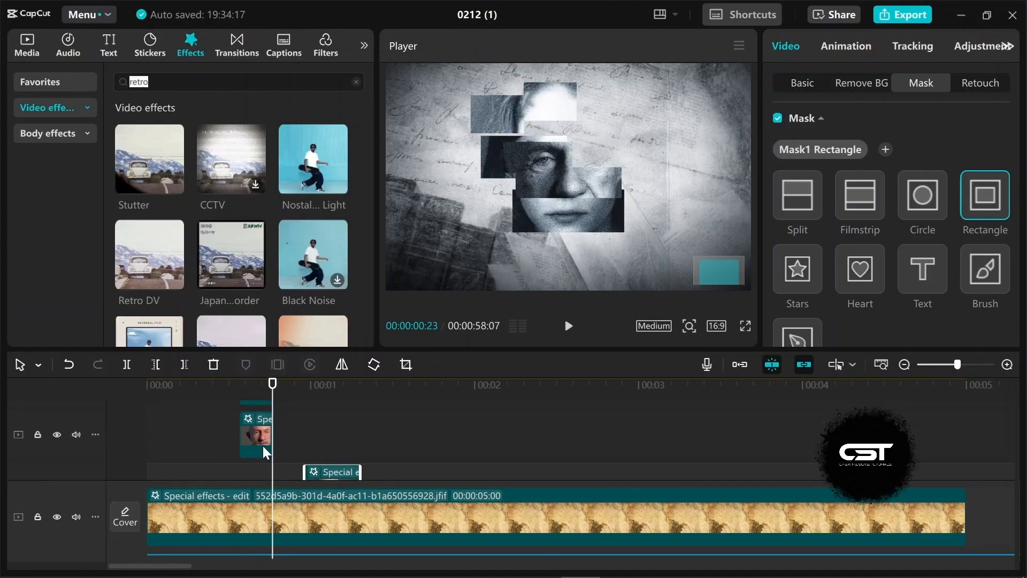
left_click(373, 436)
scroll(321, 439, "down", 8)
Step: Adjust the mask, scale and position of the portrait piece at about 0.6 seconds
left_click(240, 384)
left_click(265, 422)
left_click_drag(584, 185, 558, 196)
left_click(802, 83)
left_click_drag(650, 278, 636, 264)
left_click_drag(555, 196, 562, 201)
scroll(316, 428, "up", 2)
left_click(316, 420)
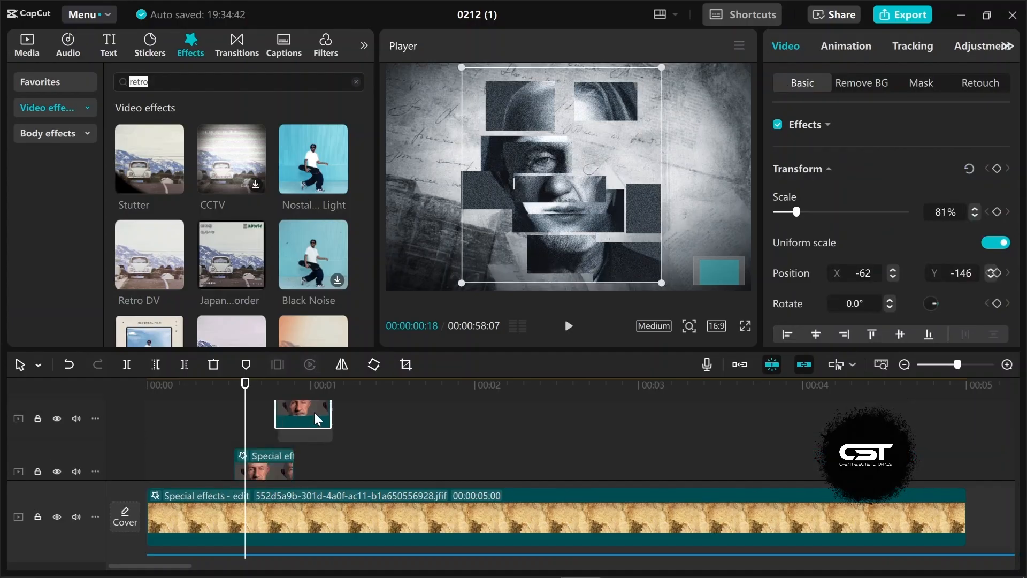
Step: Shift the portrait piece starting at about 0.95 seconds slightly to line it up with the face
scroll(369, 436, "up", 3)
left_click(380, 444)
left_click(381, 384)
scroll(342, 436, "up", 2)
left_click(334, 431)
left_click_drag(380, 384, 344, 391)
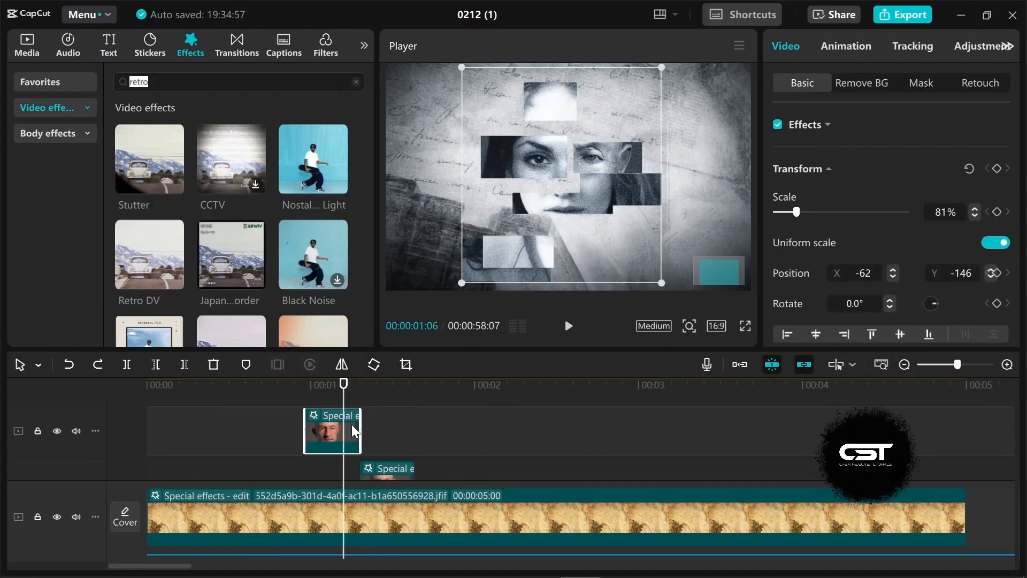
left_click_drag(584, 168, 575, 172)
Step: Move the portrait piece starting at about 1.3 seconds down and outward from the face
scroll(355, 431, "up", 2)
left_click(371, 423)
left_click(366, 384)
left_click_drag(584, 242, 624, 257)
scroll(365, 425, "up", 2)
left_click(362, 421)
Step: Reposition the bald man's pieces at about 0.6 seconds on the upper tracks so the fragments sit offset around the face
left_click(250, 384)
scroll(253, 423, "up", 2)
left_click(252, 419)
scroll(262, 436, "up", 2)
left_click(262, 435)
scroll(259, 433, "up", 2)
left_click(258, 434)
left_click(371, 436)
scroll(252, 439, "up", 2)
left_click(257, 436)
scroll(257, 440, "up", 3)
left_click(257, 439)
scroll(257, 441, "down", 2)
left_click(258, 440)
scroll(258, 428, "down", 1)
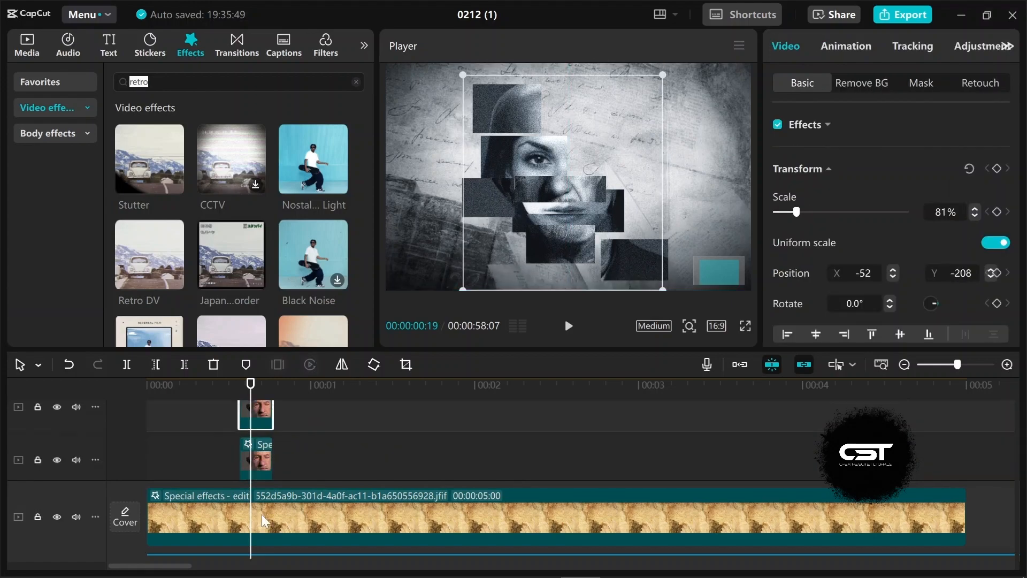
Step: Trim one opening piece to end at about 0.7 seconds and the top-track piece to start at about 0.6 seconds
scroll(258, 433, "up", 1)
left_click(233, 448)
left_click_drag(238, 448, 225, 448)
scroll(227, 435, "up", 2)
left_click_drag(202, 428, 214, 428)
Step: Paste copies of the top-track piece roughly every half second from about 1 to 4.5 seconds
left_click(285, 410)
left_click(369, 417)
key("ctrl+v")
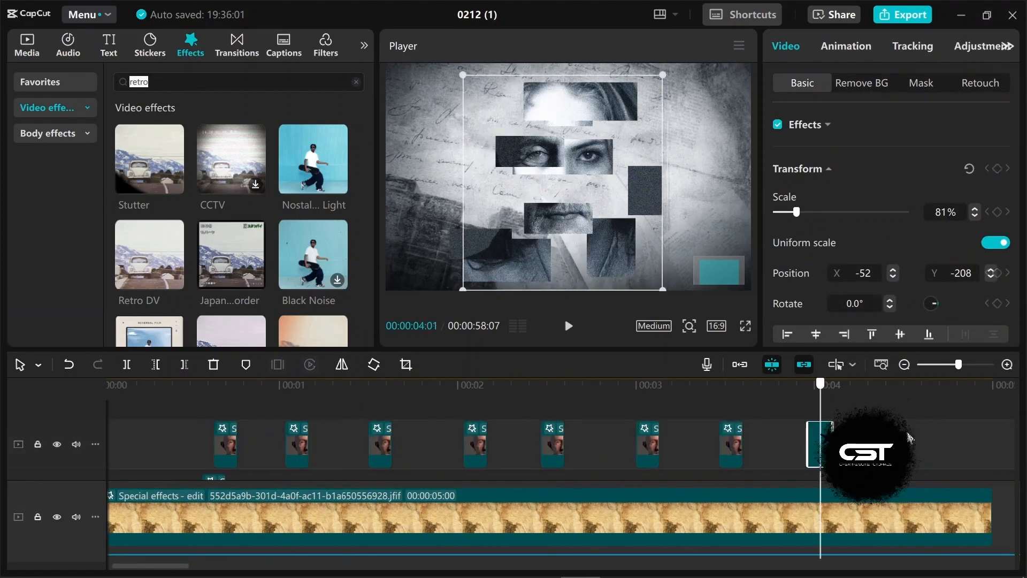
key("ctrl+v")
Step: Extend the top-track segment near 4 seconds to start at about 3.9 and the one near 2.5 to end at about 2.7
left_click_drag(808, 445, 791, 445)
left_click_drag(659, 447, 671, 447)
left_click_drag(564, 447, 575, 447)
Step: Paste copies of the second track's opening piece at about 1.9, 2.3, 3.0 and 3.6 seconds
scroll(286, 447, "down", 2)
left_click(215, 441)
key("ctrl+v")
left_click_drag(743, 444, 645, 442)
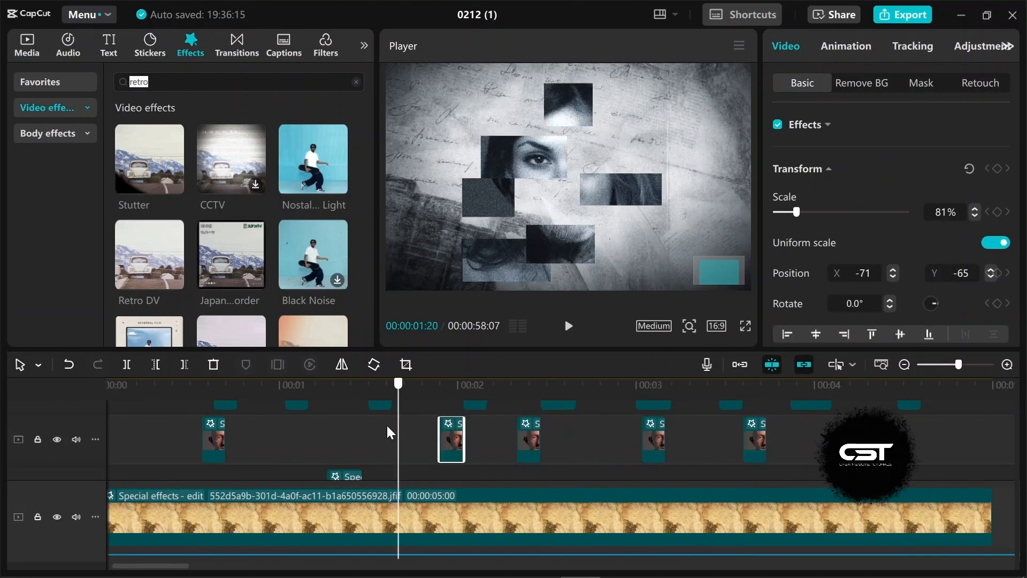
Step: Paste copies of the piece at 1.3 seconds on the third track at about 2.1, 3.1 and 4.1 seconds
scroll(348, 431, "down", 2)
left_click(348, 427)
key("ctrl+v")
Step: Paste copies of the fourth track's opening piece at about 1.8 and 2.9 seconds and adjust the segment lengths
scroll(383, 453, "down", 1)
key("ctrl+v")
left_click_drag(416, 409, 844, 414)
key("ctrl+v")
scroll(604, 444, "up", 1)
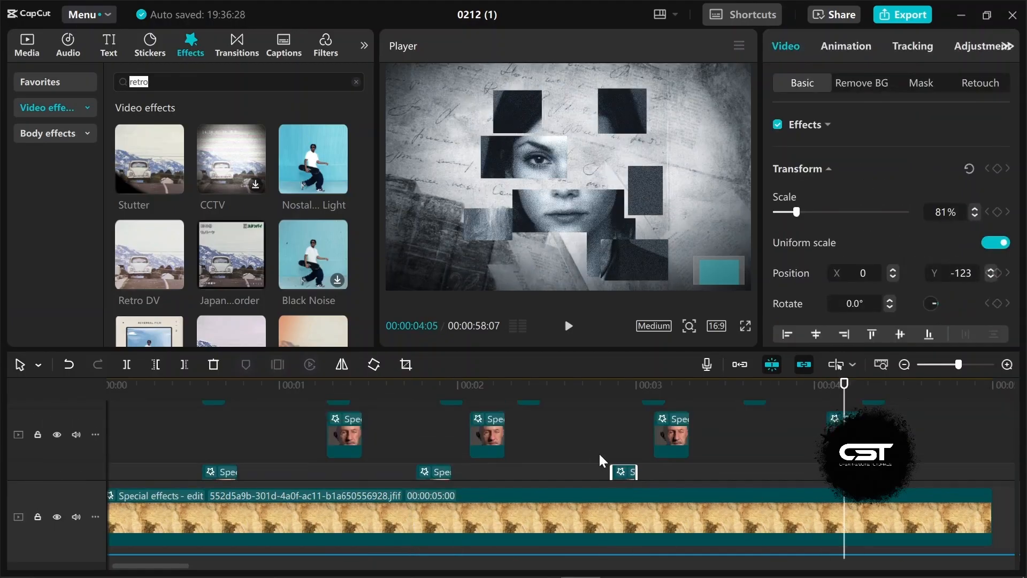
left_click_drag(212, 457, 241, 457)
Step: Paste copies of the next track's opening piece at about 1.1, 2.1, 3.2 and 4.1 seconds
scroll(230, 444, "down", 1)
left_click(217, 427)
key("ctrl+v")
key("ctrl+v")
key("ctrl+v")
left_click_drag(671, 415, 838, 416)
Step: Paste copies of the pieces at about 1.3 seconds on the next two tracks further along those tracks
scroll(344, 445, "down", 1)
left_click(344, 444)
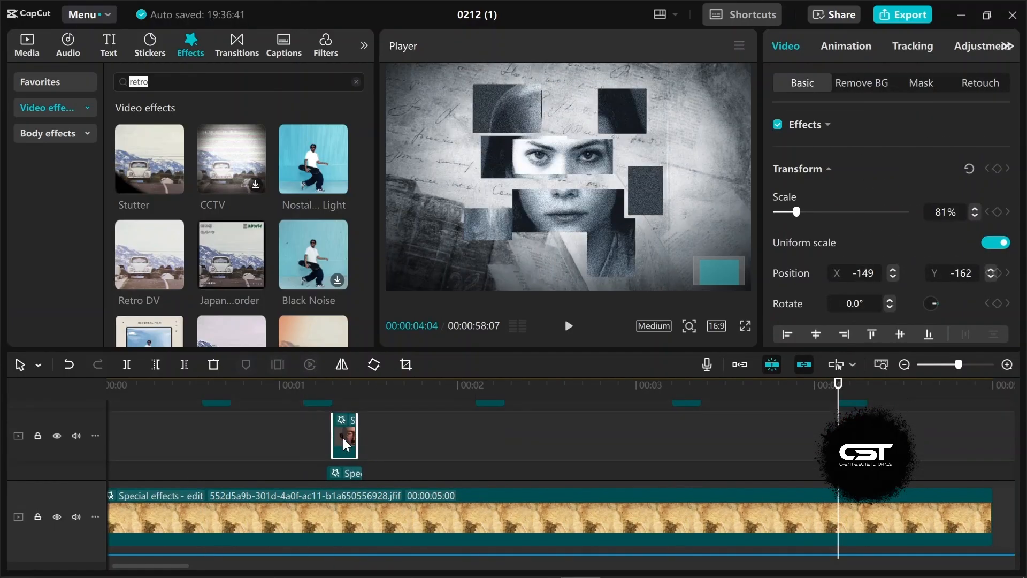
left_click(476, 437)
key("ctrl+v")
scroll(344, 443, "down", 1)
left_click(344, 442)
key("ctrl+v")
left_click(820, 422)
Step: Paste copies of the piece starting at about 1 second further along its track, including one at about 3.3 seconds
scroll(583, 420, "down", 1)
left_click(303, 411)
key("ctrl+v")
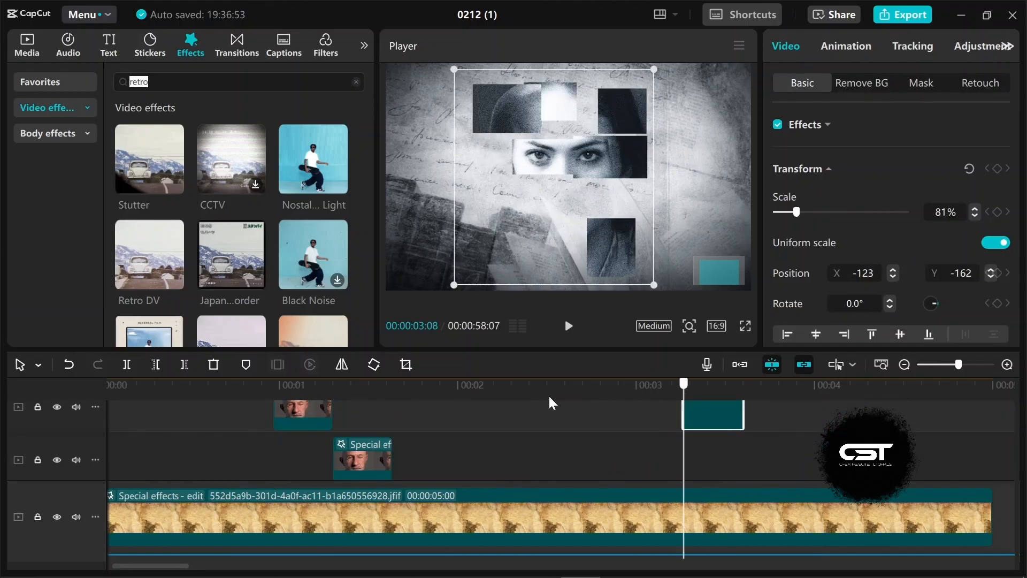
key("ctrl+v")
left_click(589, 415)
Step: Paste copies of the piece starting at about 1.4 seconds at about 2.4, 2.8 and 4.1 seconds
scroll(369, 428, "down", 1)
left_click(355, 420)
key("ctrl+v")
scroll(538, 427, "down", 1)
key("ctrl+v")
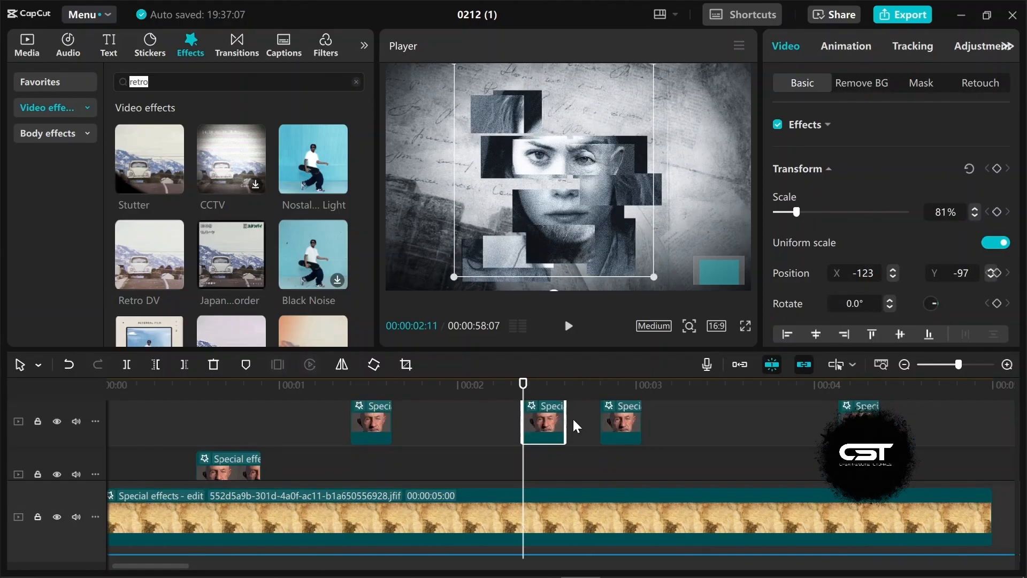
Step: Shorten the bottom piece track's opening segment to end at about 0.7 seconds and paste copies along the track up to about 4.4 seconds
scroll(573, 427, "down", 1)
left_click(235, 419)
key("Delete")
left_click_drag(263, 420, 219, 420)
key("ctrl+v")
key("ctrl+v")
key("ctrl+v")
key("ctrl+v")
key("ctrl+v")
left_click_drag(600, 434, 882, 433)
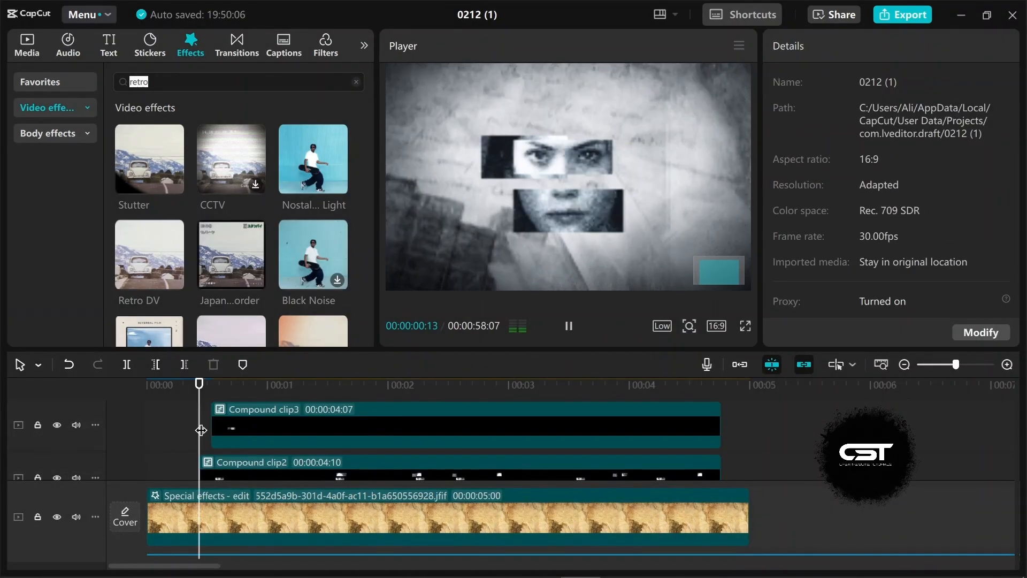
Step: Combine the paper background and the three portrait compound clips into a single compound clip
scroll(447, 481, "up", 1)
left_click(27, 45)
scroll(271, 297, "down", 10)
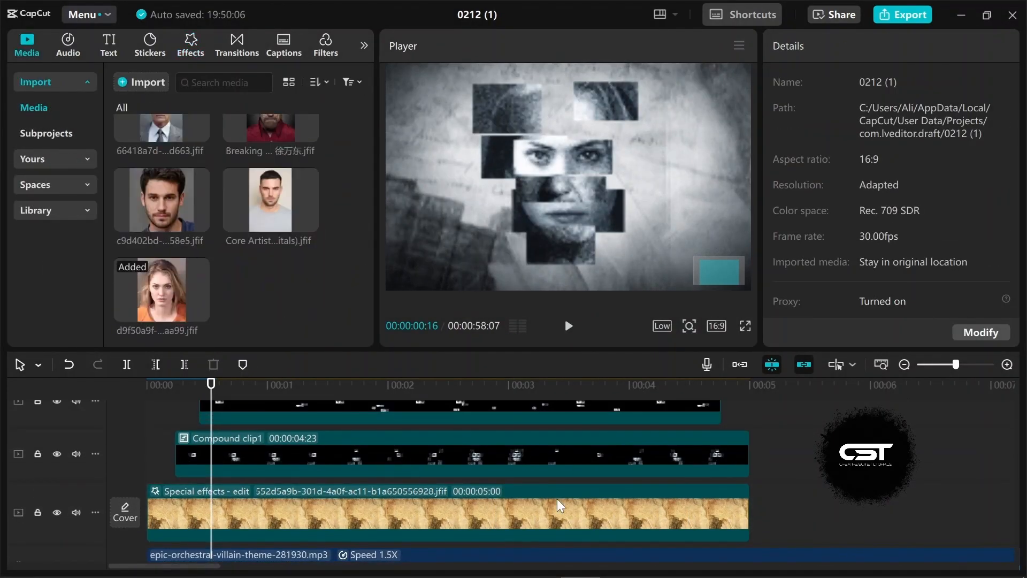
scroll(557, 503, "down", 1)
left_click_drag(781, 460, 513, 402)
scroll(666, 482, "down", 3)
left_click(781, 491)
left_click_drag(666, 481, 385, 362)
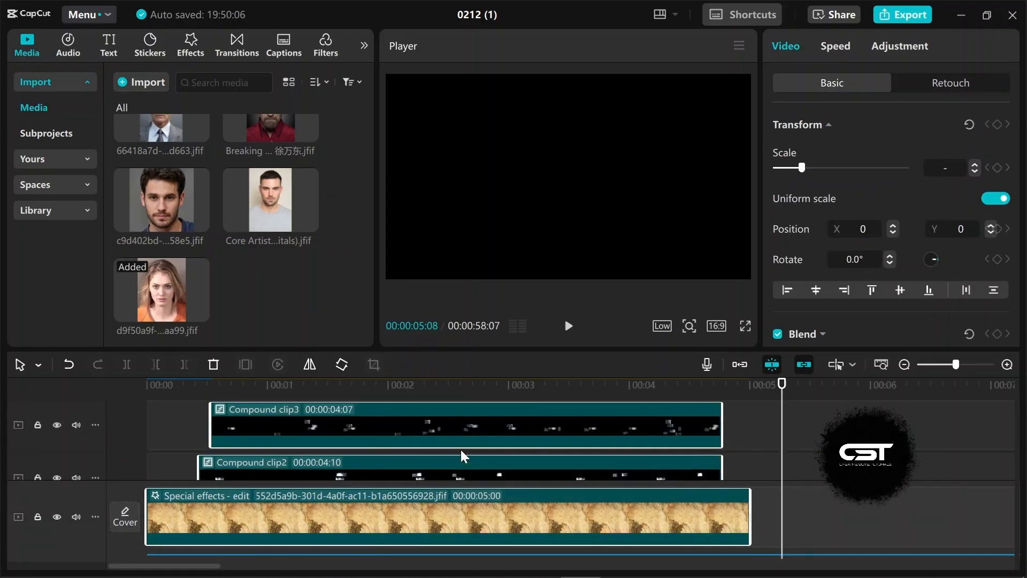
right_click(515, 416)
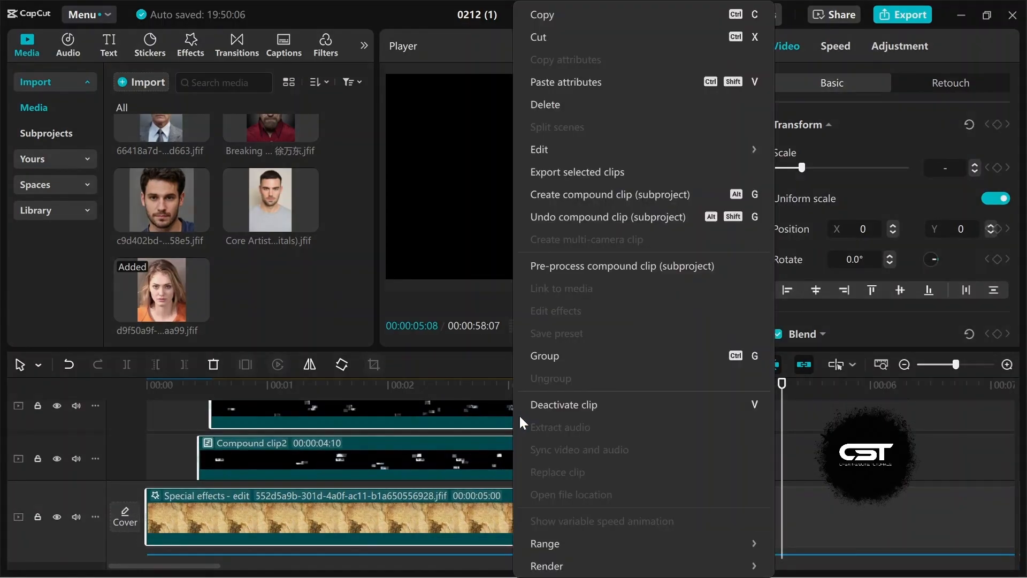
left_click(575, 200)
left_click(143, 406)
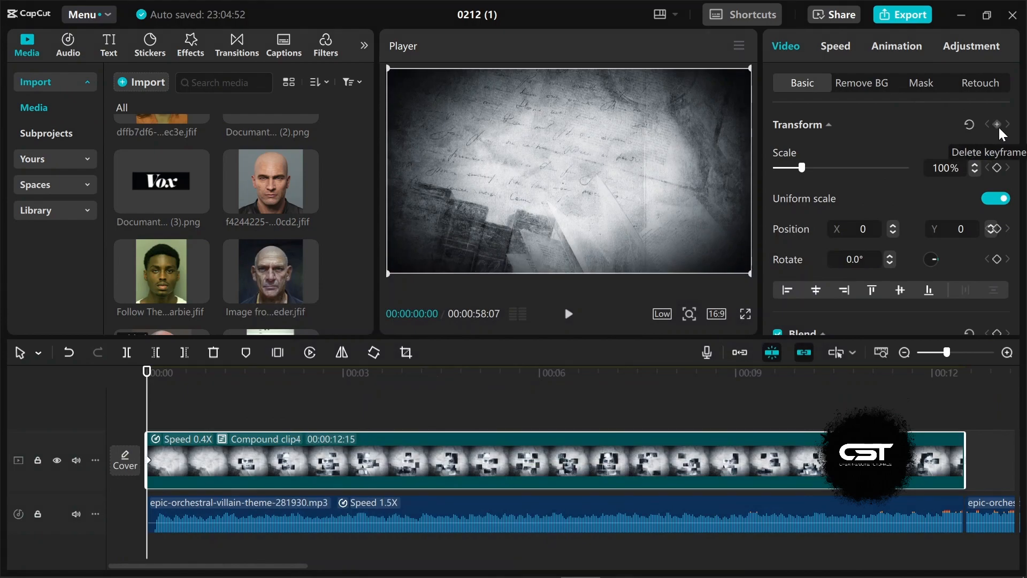
Step: Add a transform keyframe at 00:00:01:04 on the compound clip with the scale set to 108%
left_click_drag(144, 377, 220, 403)
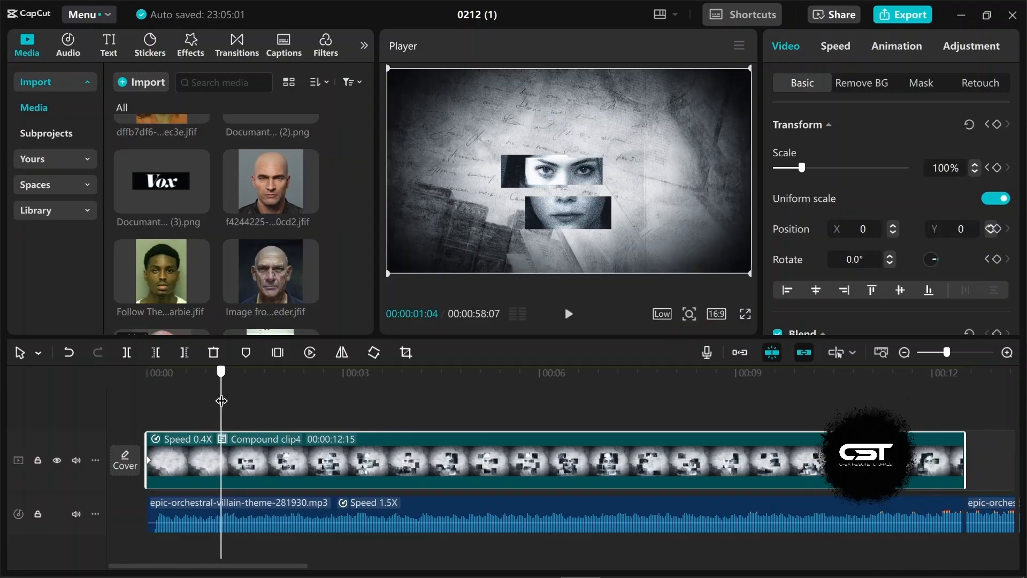
left_click(997, 124)
left_click(974, 166)
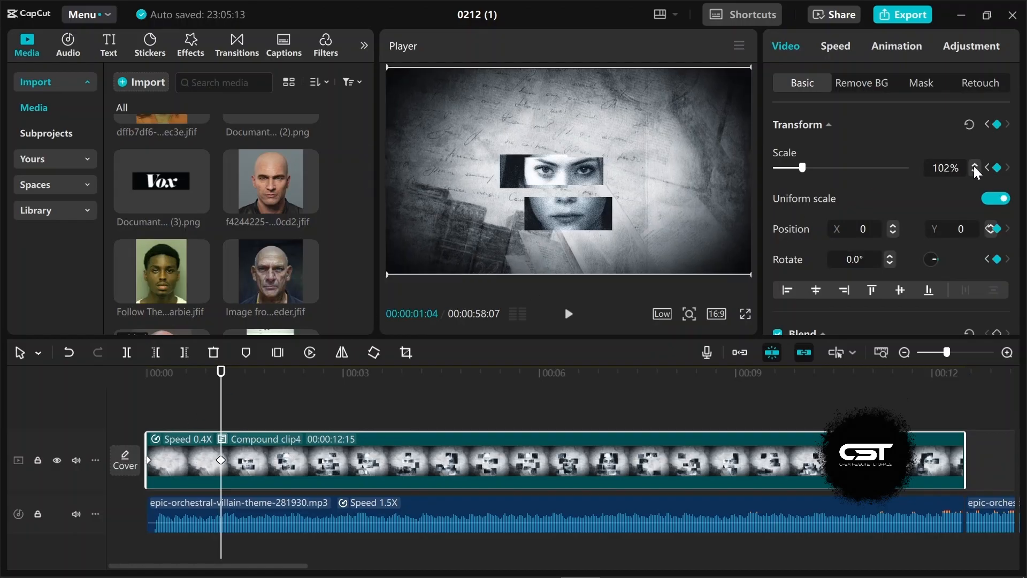
left_click(975, 167)
left_click(974, 166)
left_click(974, 167)
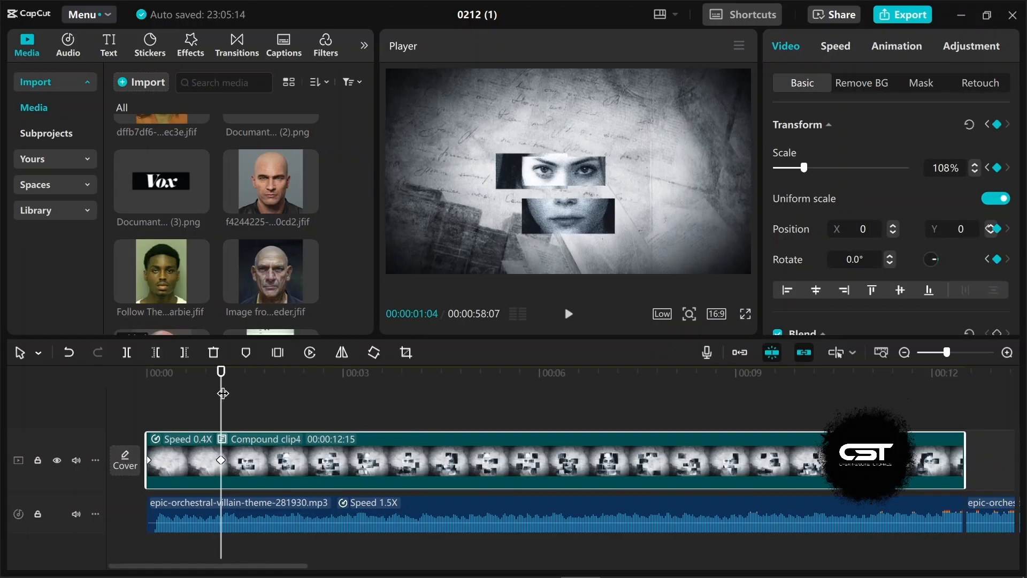
Step: Set the compound clip's scale to 170% at 00:00:01:21 to keyframe a quick zoom-in
left_click_drag(201, 387, 258, 413)
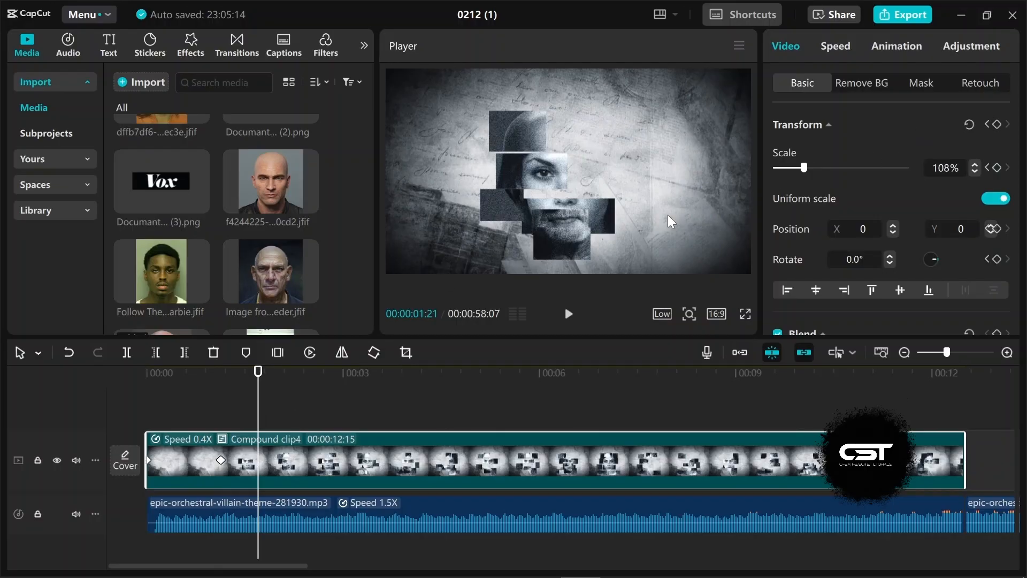
left_click_drag(805, 168, 820, 168)
mouse_move(259, 395)
left_mouse_down()
mouse_move(220, 395)
mouse_move(259, 398)
left_mouse_up()
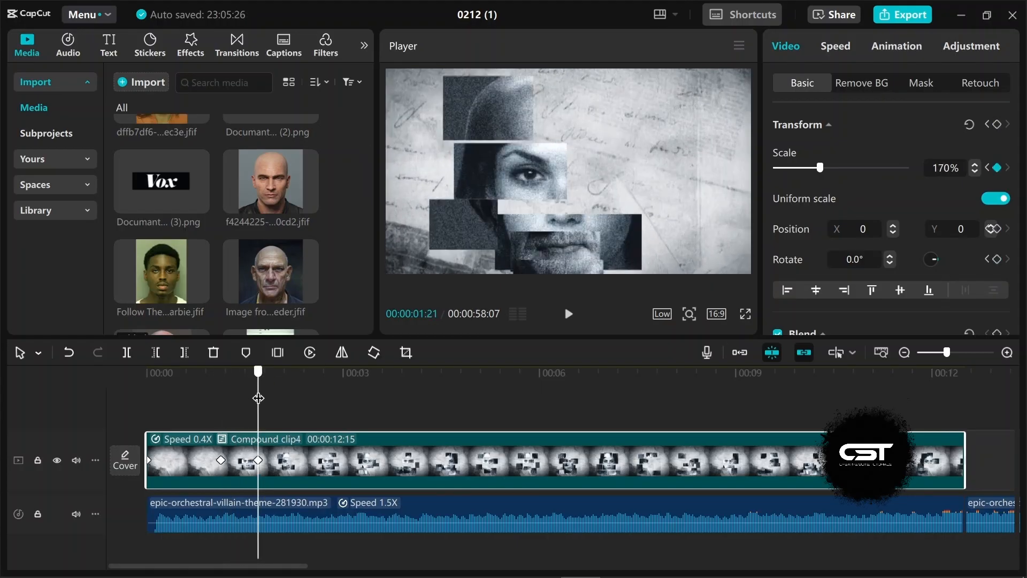
Step: Show the variable speed animation of the 170% keyframe and enlarge the timeline to fit the scale graph
right_click(258, 462)
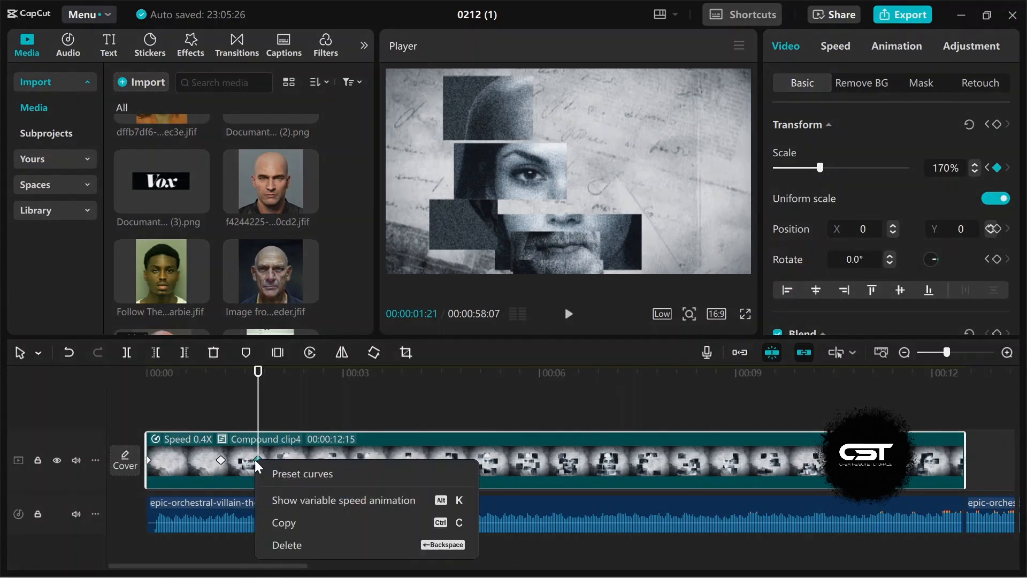
left_click(294, 501)
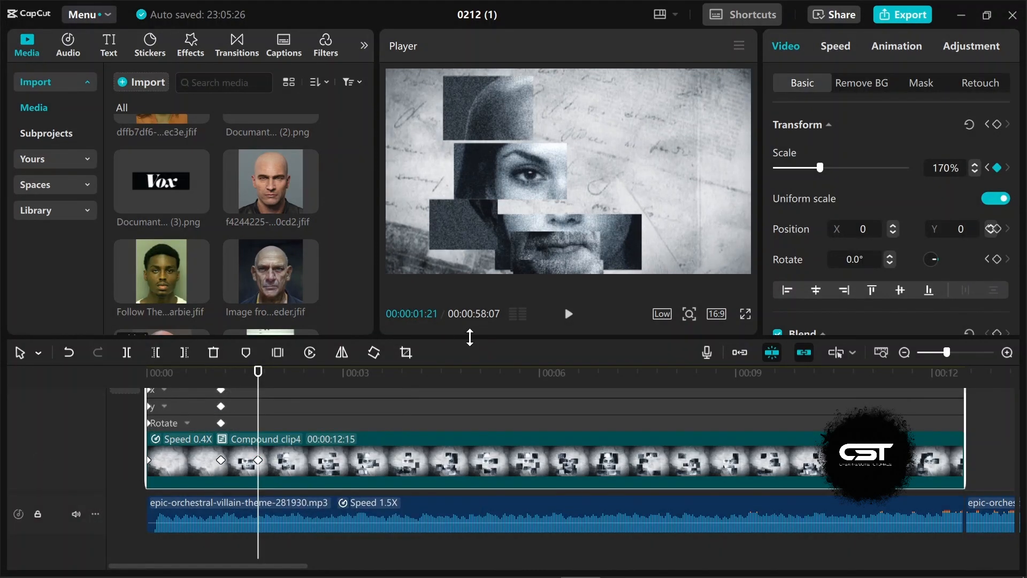
left_click_drag(470, 337, 458, 226)
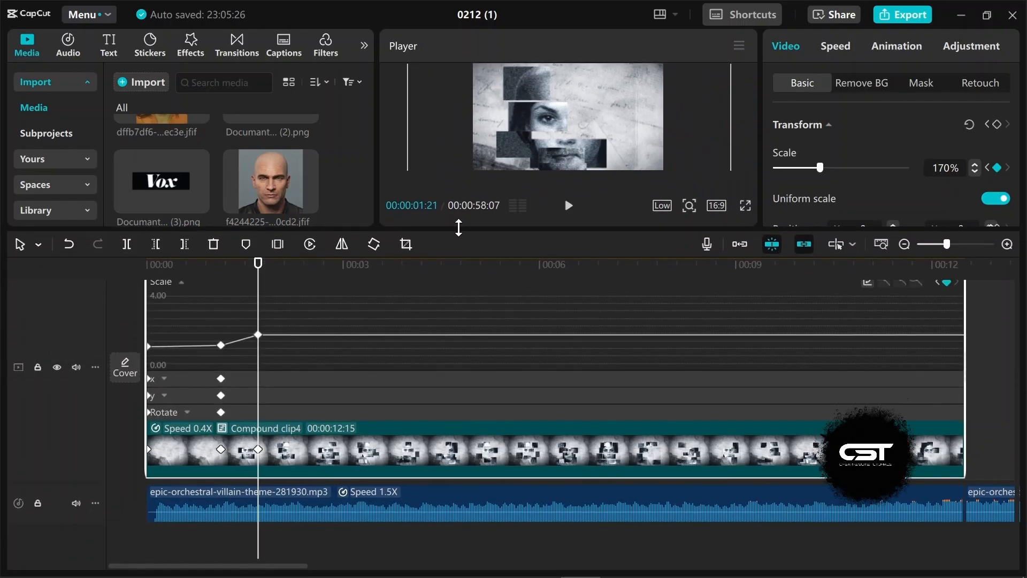
scroll(375, 451, "up", 2)
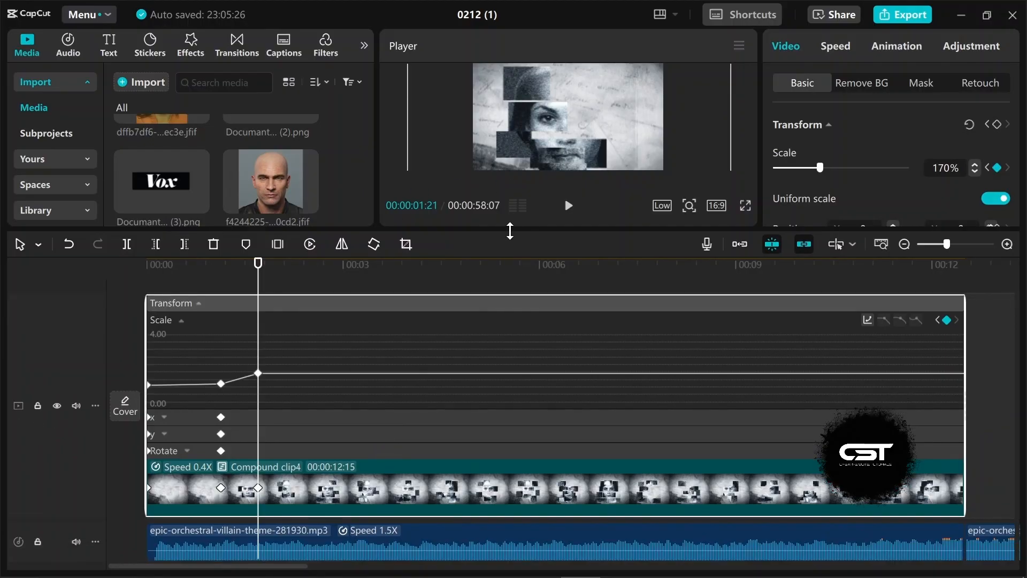
left_click_drag(510, 231, 509, 243)
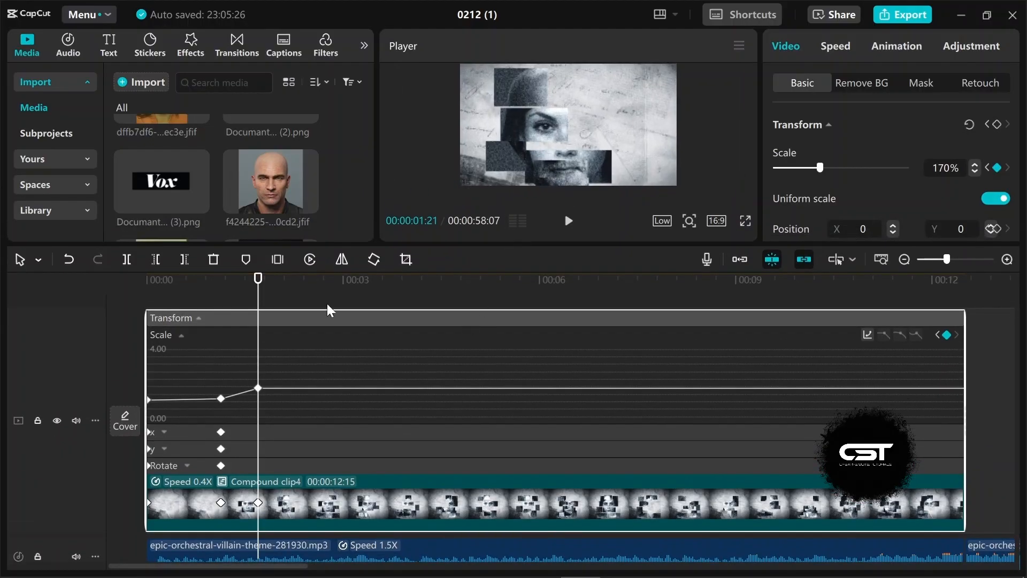
Step: Smooth the scale curve into the 170% keyframe with a longer ease handle and scrub through the zoom up to 00:00:02:26
left_click_drag(257, 297, 260, 365)
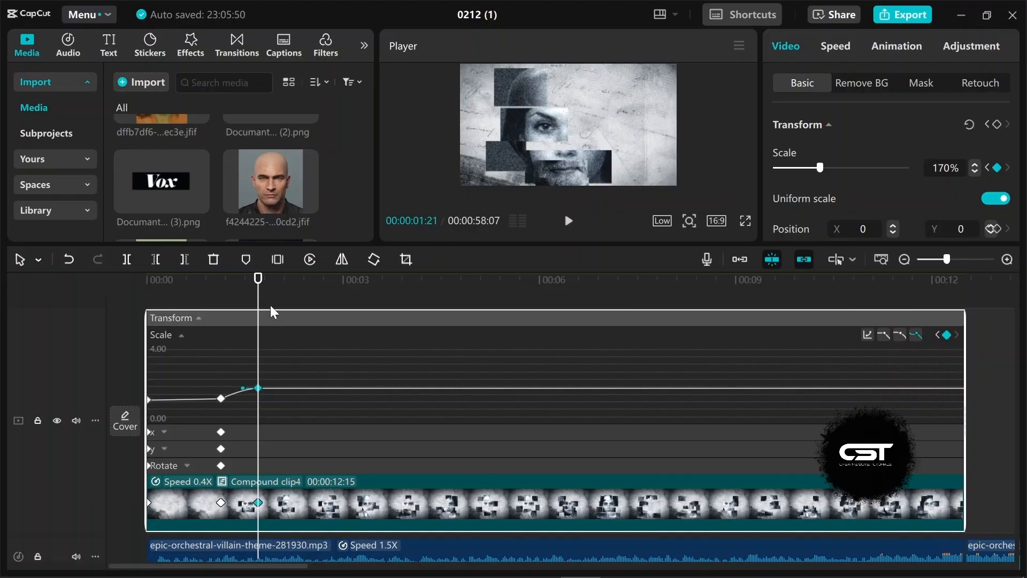
mouse_move(257, 300)
left_mouse_down()
mouse_move(227, 308)
mouse_move(260, 316)
left_mouse_up()
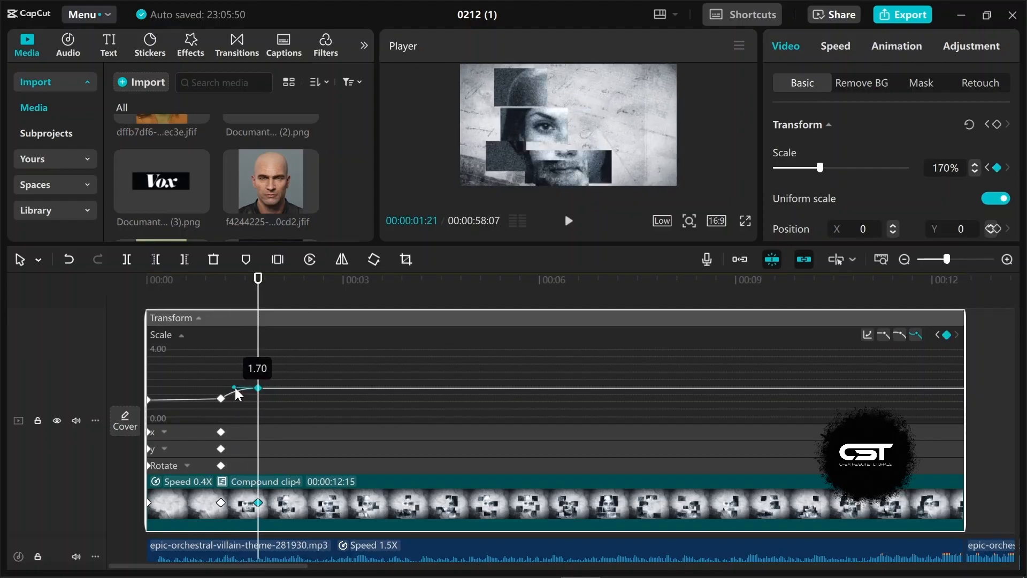
mouse_move(258, 302)
left_mouse_down()
mouse_move(225, 303)
mouse_move(253, 306)
left_mouse_up()
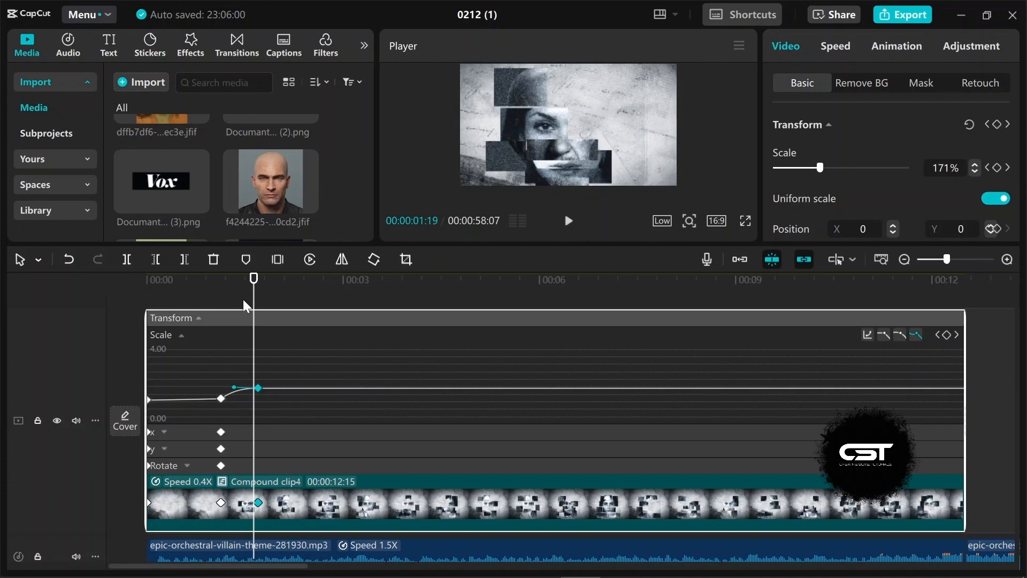
left_click_drag(252, 299, 335, 309)
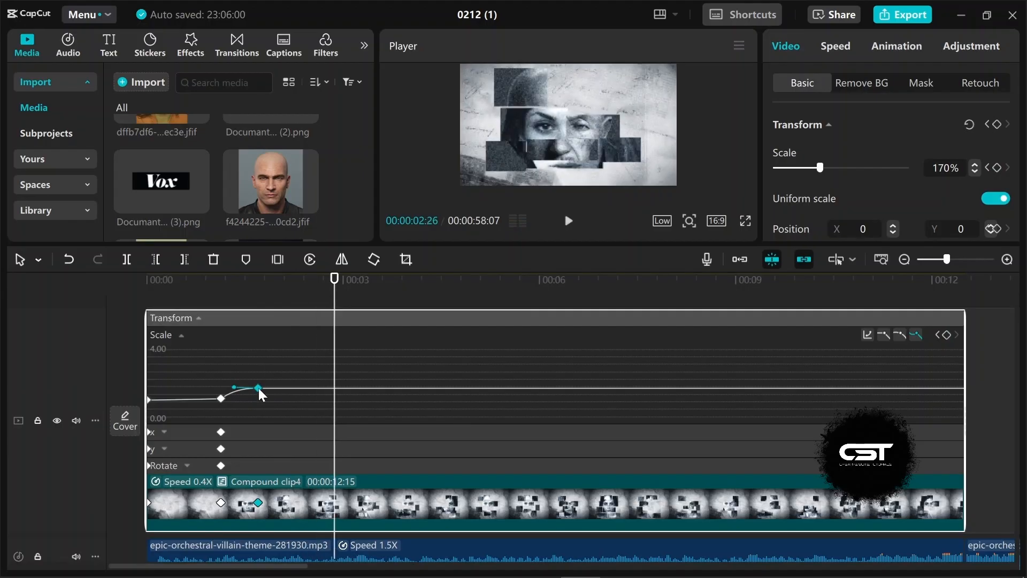
Step: Delay the second zoom keyframe to 00:00:02:00 and keyframe a 214% scale with X position -1536 at 00:00:03:07
left_click_drag(258, 387, 277, 389)
left_click_drag(334, 324, 359, 356)
left_click_drag(590, 139, 533, 138)
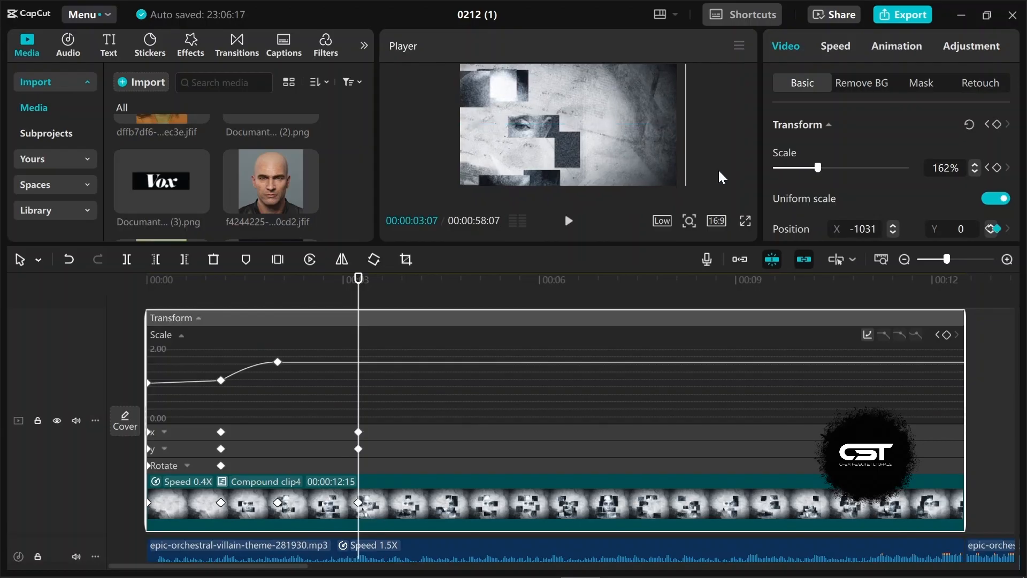
left_click_drag(823, 168, 832, 170)
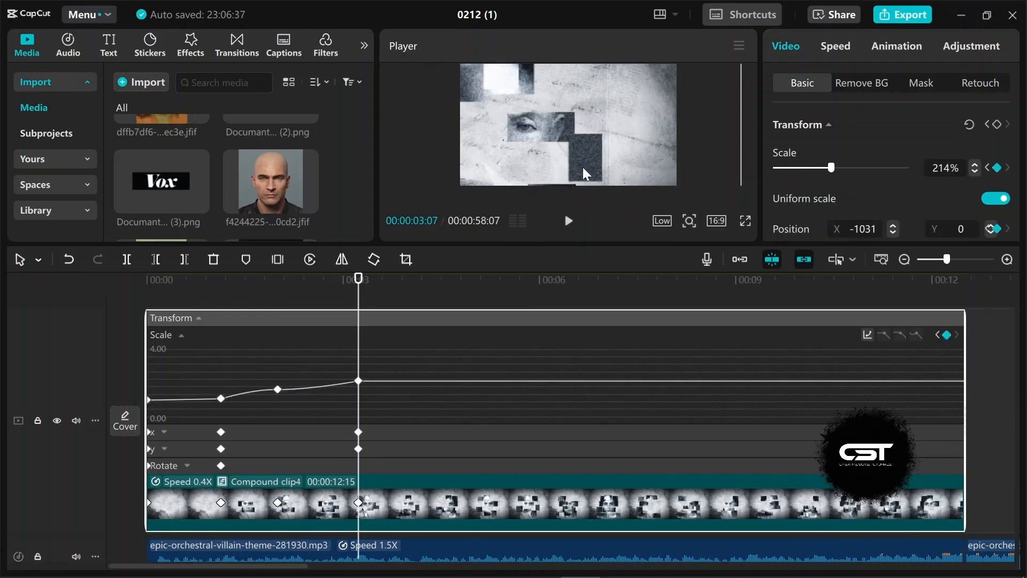
left_click_drag(551, 164, 553, 166)
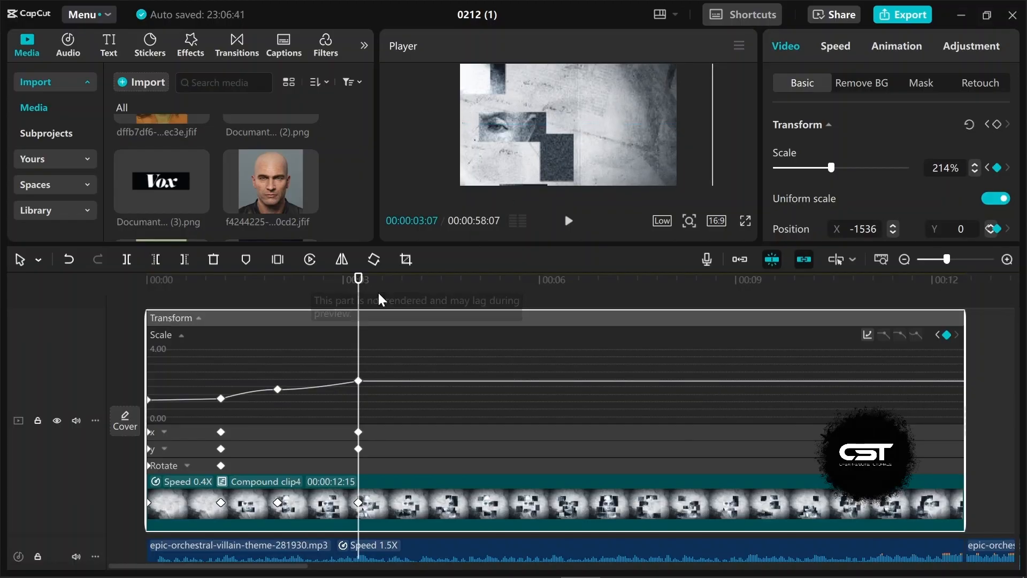
Step: Ease the scale curve into the 214% keyframe and lengthen its incoming handle
left_click_drag(358, 278, 297, 279)
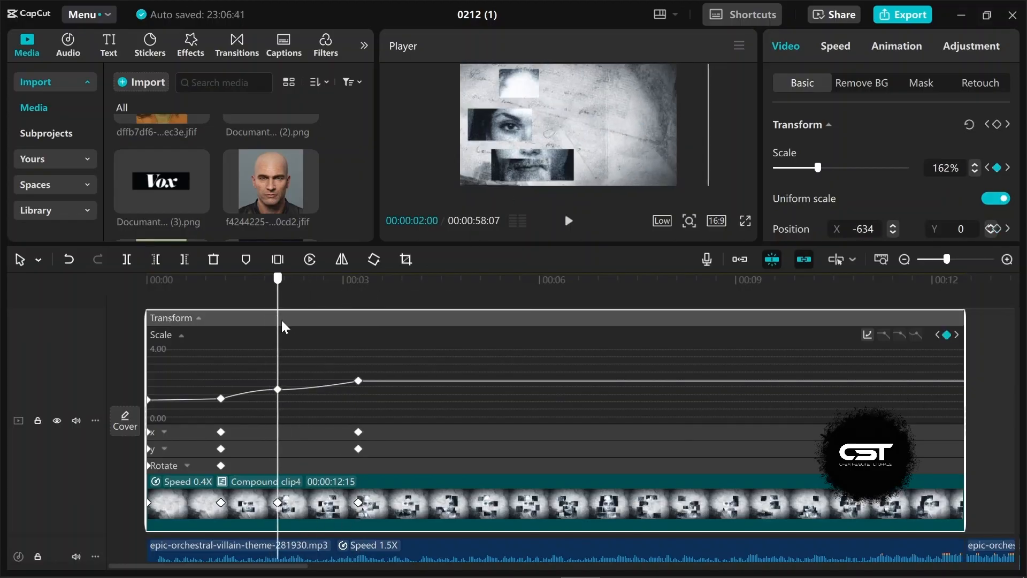
left_click_drag(300, 327, 308, 348)
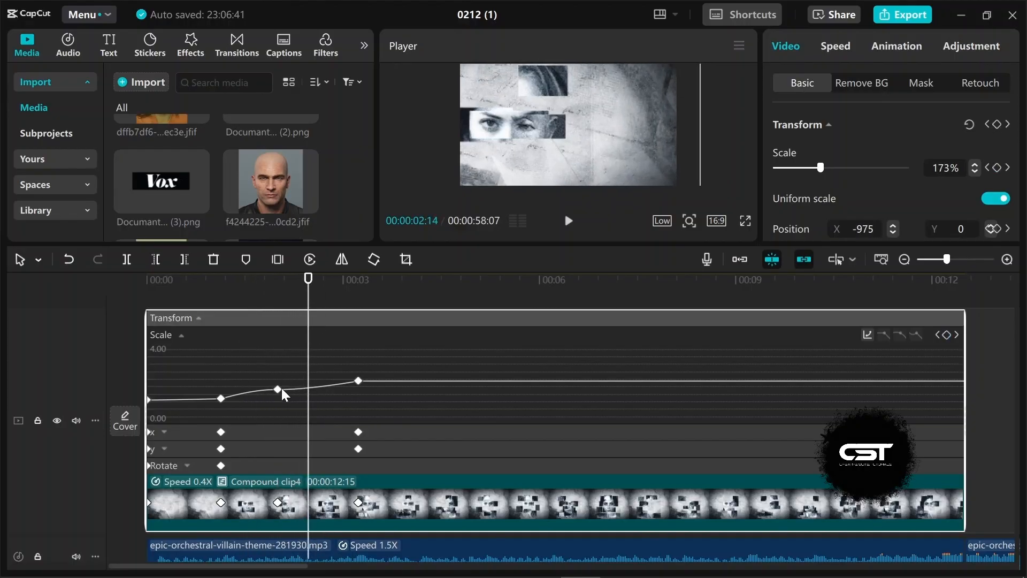
left_click_drag(310, 390, 361, 380)
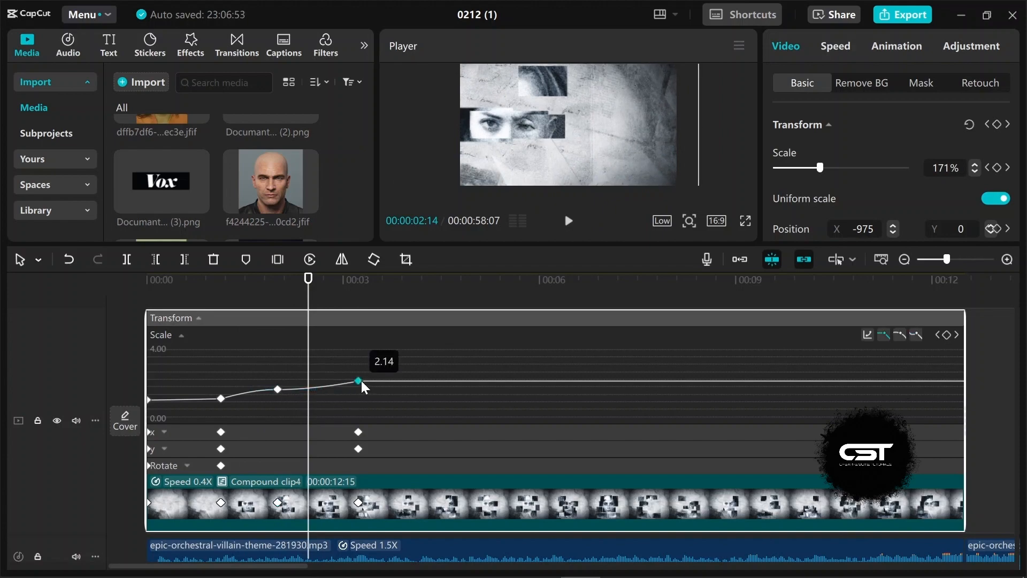
left_click(914, 335)
left_click_drag(332, 381, 323, 378)
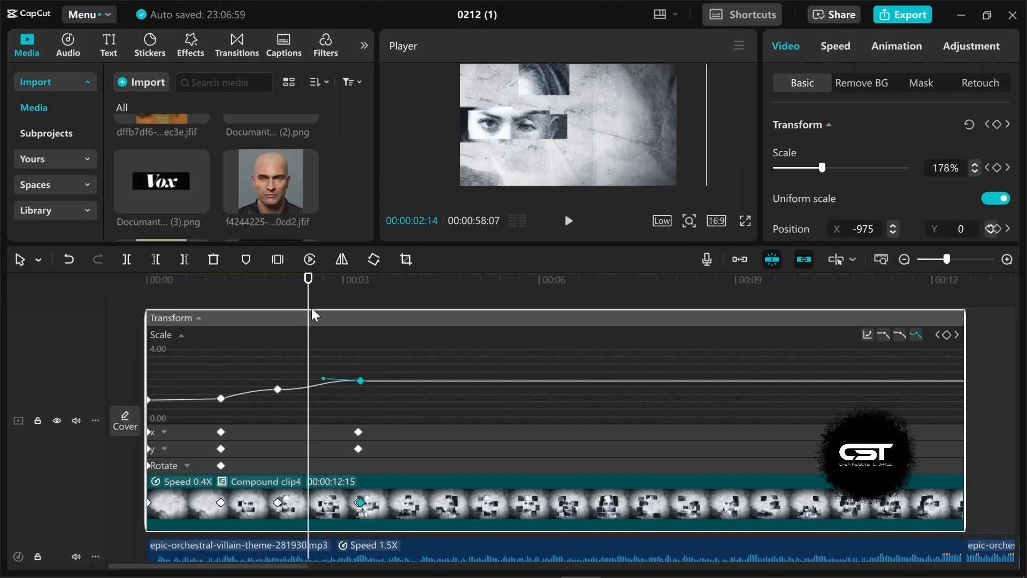
Step: Keyframe the compound clip's X position at -1316 at 00:00:04:14
left_click(298, 312)
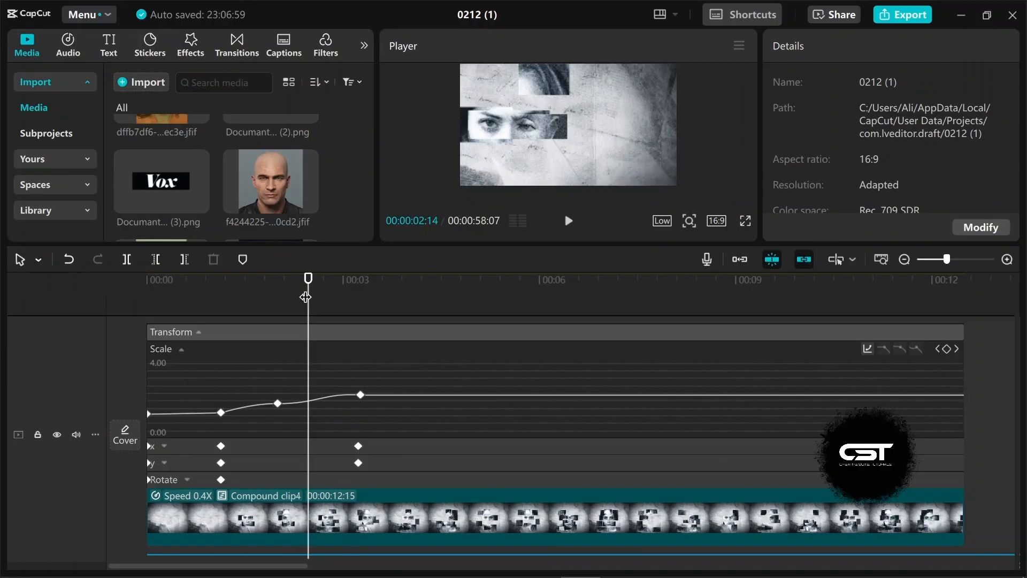
left_click_drag(305, 297, 438, 328)
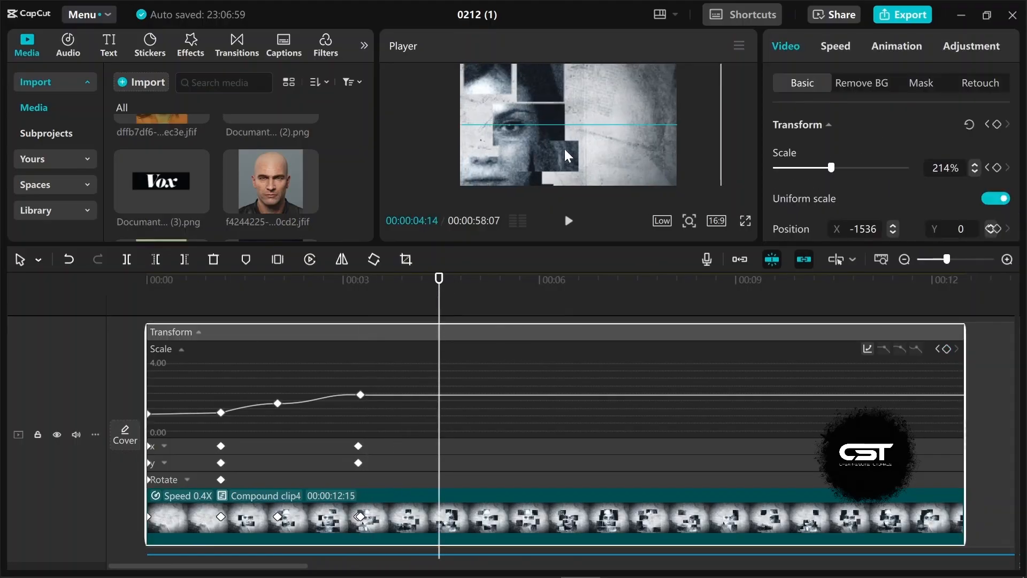
left_click_drag(565, 150, 569, 150)
Step: Keyframe X position 1038 with 164% scale at 00:00:06:07, ease it and pull the keyframe back to about five seconds
left_click_drag(359, 310, 554, 322)
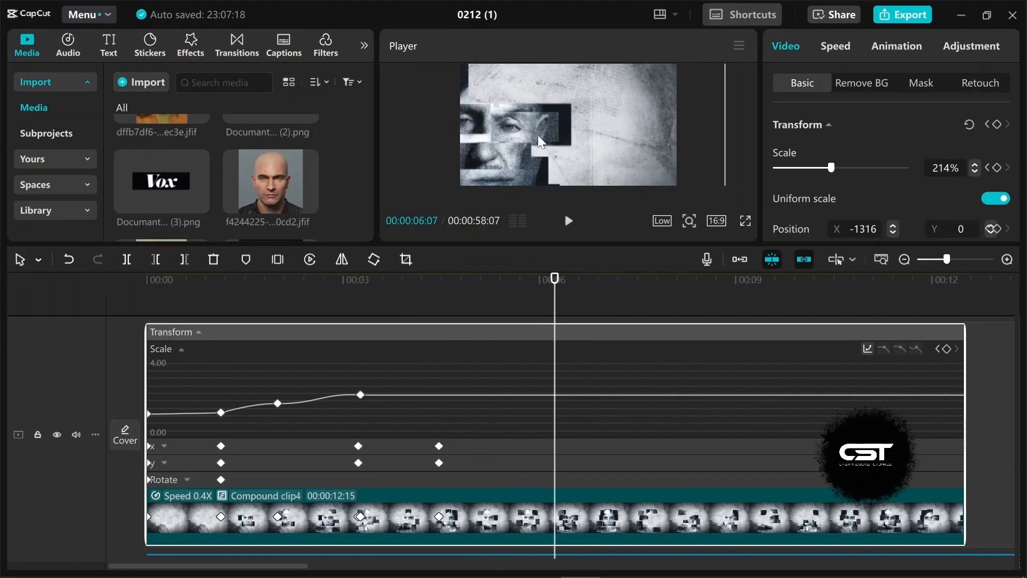
left_click_drag(538, 141, 677, 137)
left_click_drag(831, 167, 818, 172)
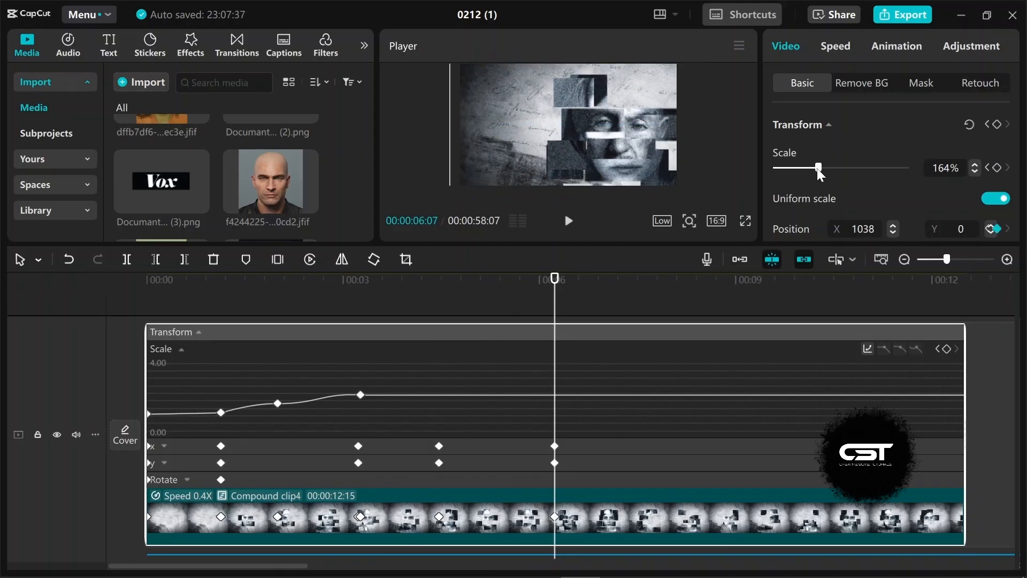
left_click_drag(554, 321, 439, 350)
left_click(555, 403)
mouse_move(554, 403)
left_mouse_down()
mouse_move(534, 401)
mouse_move(554, 403)
left_mouse_up()
left_click_drag(554, 517, 474, 517)
Step: Keyframe an eased zoom to 220% with X position 1621 at 00:00:05:24 and move it closer to the previous keyframe
left_click_drag(555, 303, 533, 404)
left_click_drag(822, 168, 833, 167)
left_click_drag(655, 152, 655, 153)
left_click_drag(526, 304, 527, 394)
left_click_drag(527, 517, 510, 518)
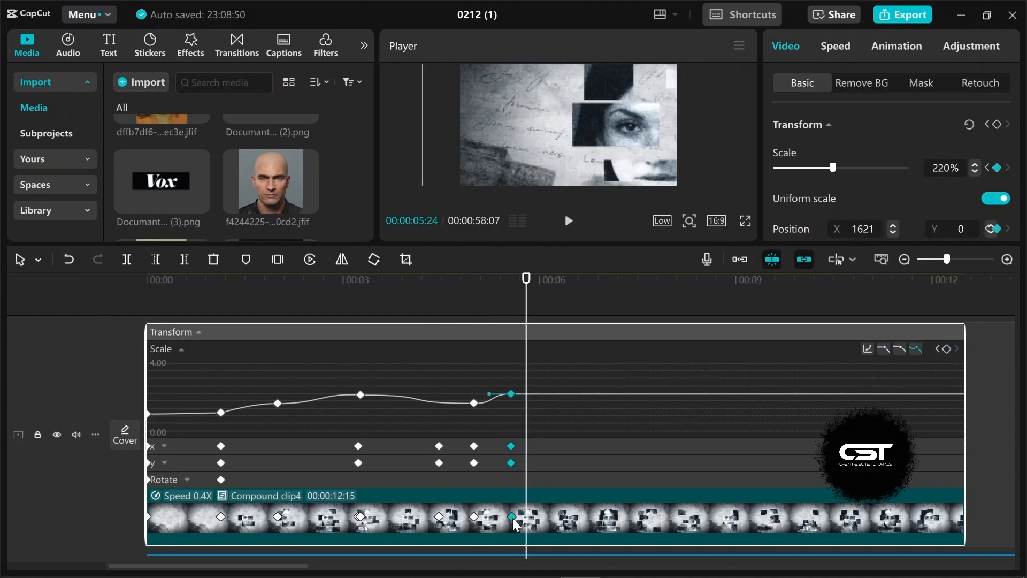
Step: Keyframe the position at X 1479, Y 185 just before seven seconds and 156% scale with X 171, Y 0 at 00:00:07:13
left_click_drag(528, 391, 604, 388)
left_click_drag(595, 156, 595, 148)
left_click_drag(569, 314, 633, 325)
left_click_drag(833, 168, 820, 169)
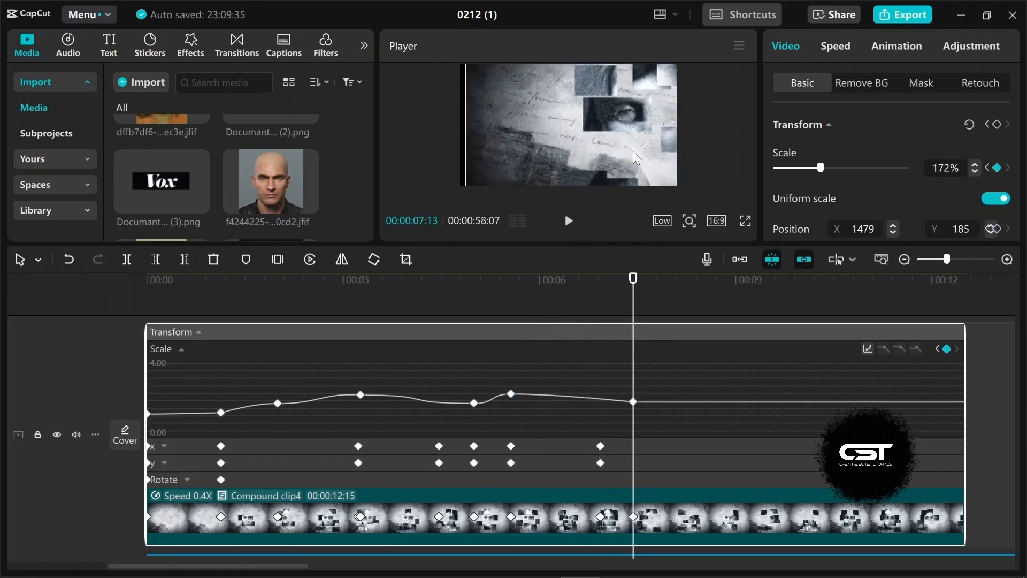
left_click_drag(633, 149, 559, 159)
left_click_drag(820, 169, 818, 171)
Step: Shift the 156% scale keyframe earlier to 00:00:07:10
mouse_move(634, 293)
left_mouse_down()
mouse_move(622, 293)
mouse_move(634, 305)
left_mouse_up()
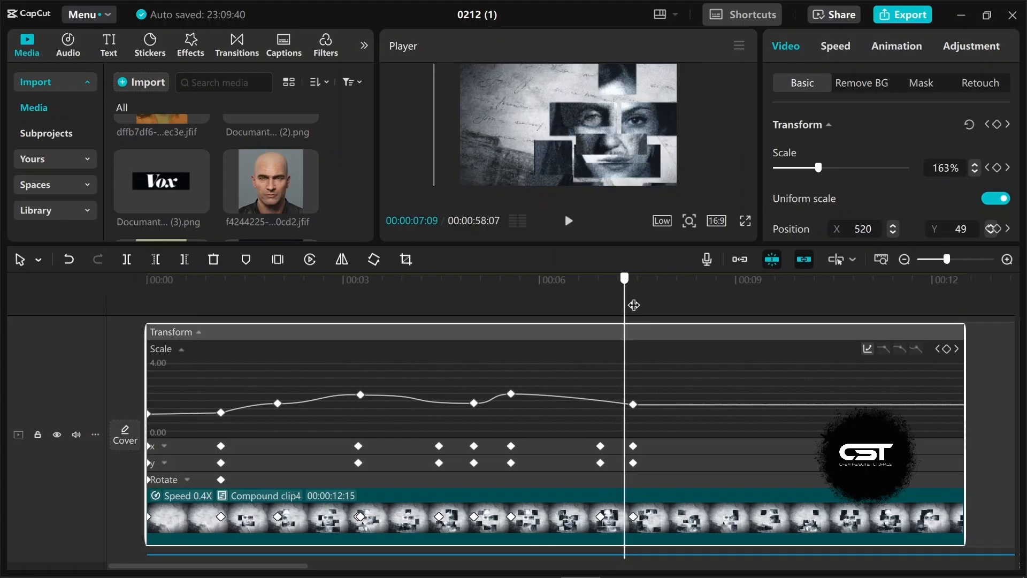
left_click_drag(633, 516, 611, 518)
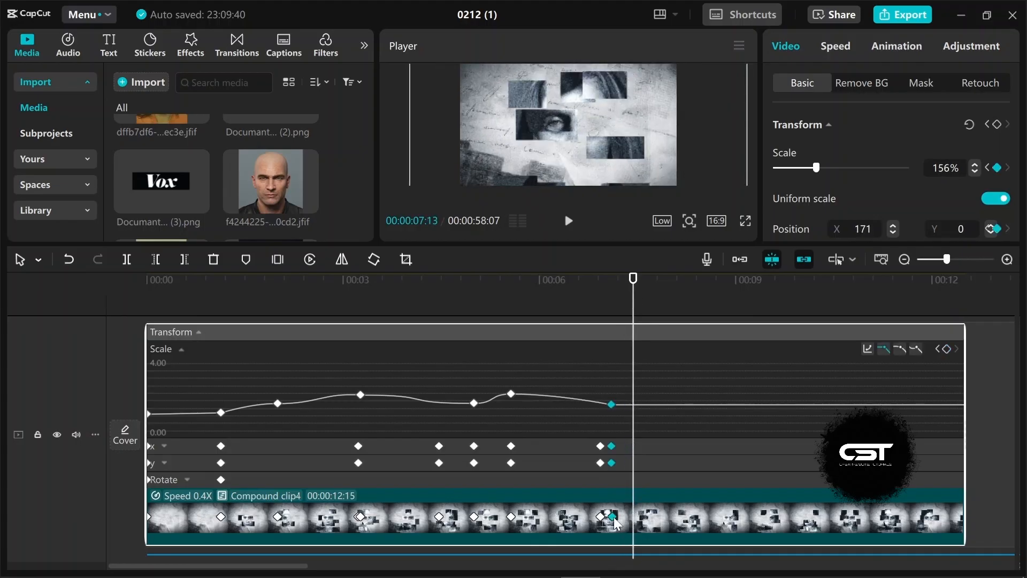
left_click_drag(611, 519, 627, 518)
mouse_move(633, 308)
left_mouse_down()
mouse_move(599, 309)
mouse_move(639, 319)
left_mouse_up()
left_click_drag(639, 319, 655, 320)
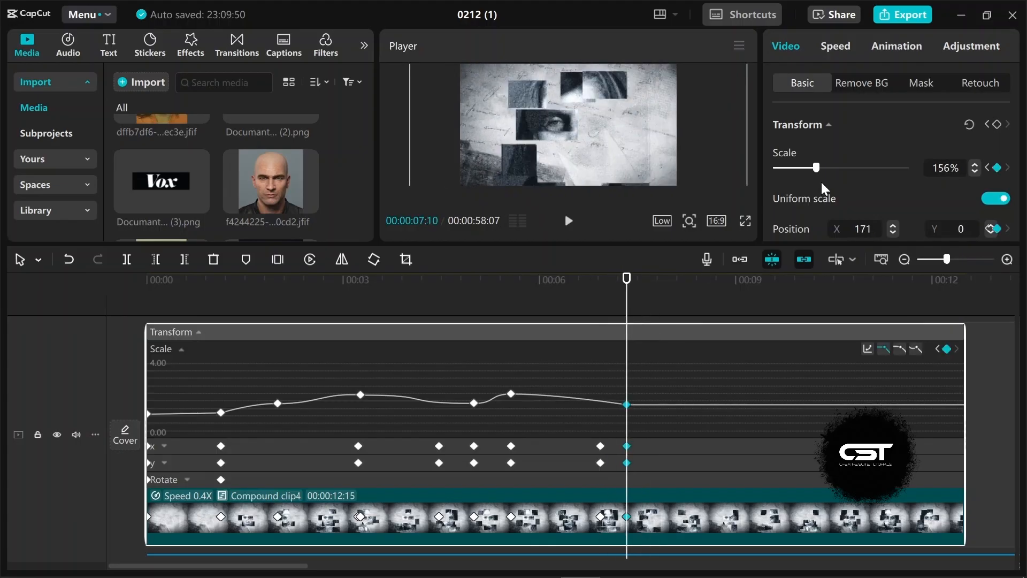
Step: Reduce the keyframe at 00:00:07:10 to 107% scale and centre the clip at X 0, Y 0
left_click_drag(816, 168, 807, 168)
left_click_drag(636, 146, 627, 140)
left_click_drag(806, 168, 802, 168)
left_click_drag(651, 138, 651, 143)
left_click(974, 164)
left_click(974, 164)
left_click(974, 164)
left_click(974, 164)
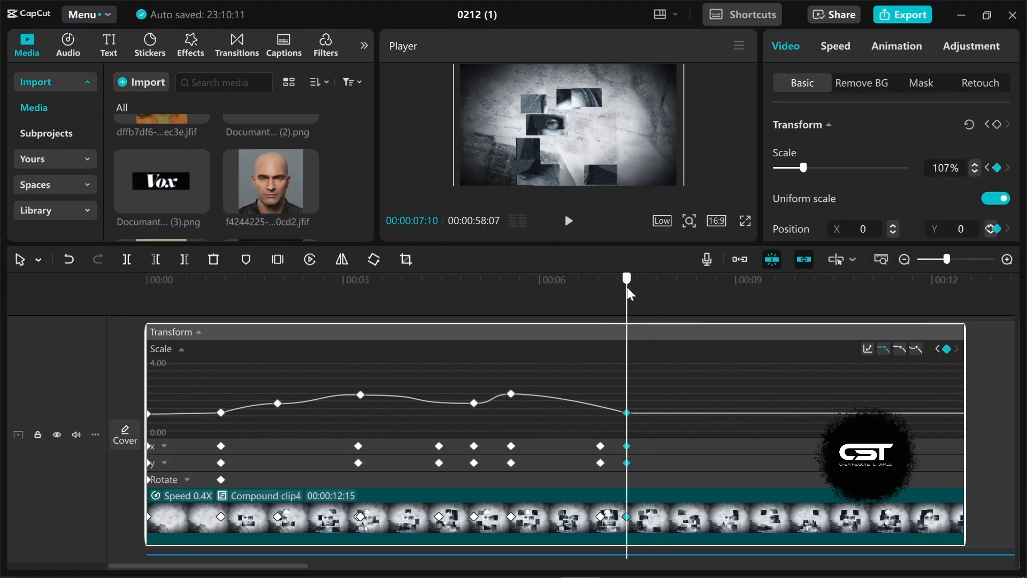
Step: Keyframe an eased zoom-out to about 112% just before nine seconds and hold it with a transform keyframe before ten seconds
left_click_drag(627, 288, 729, 349)
left_click(821, 168)
left_click_drag(821, 168, 801, 169)
left_click_drag(729, 289, 786, 396)
left_click(916, 349)
left_click(997, 125)
Step: Keyframe a quick zoom-in to 214% just after ten seconds and ease the scale curve at both of its keyframes
left_click_drag(790, 286, 799, 292)
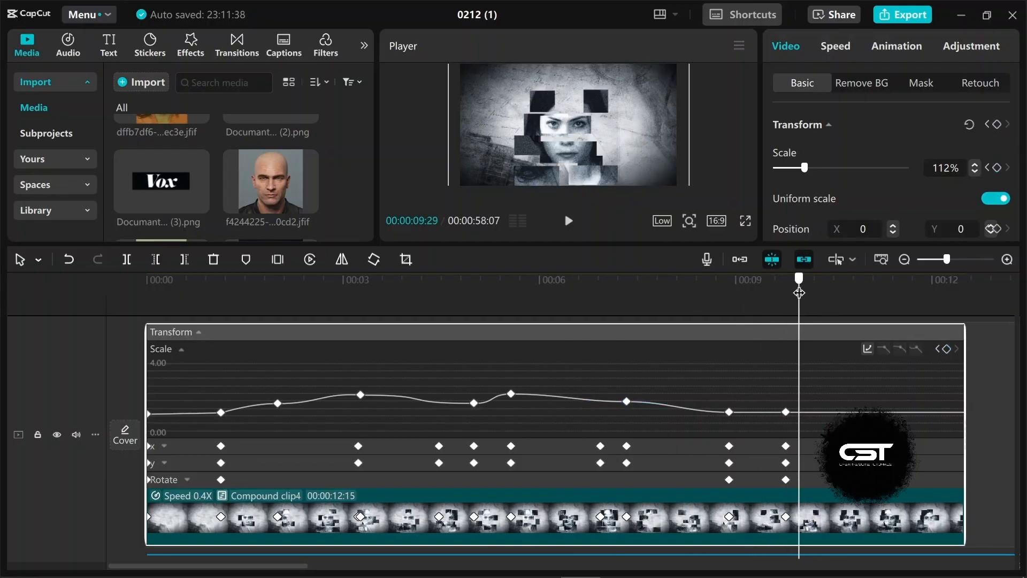
left_click_drag(804, 168, 831, 170)
left_click_drag(799, 516, 808, 516)
left_click(916, 349)
left_click_drag(796, 294, 872, 322)
left_click(786, 412)
left_click(916, 349)
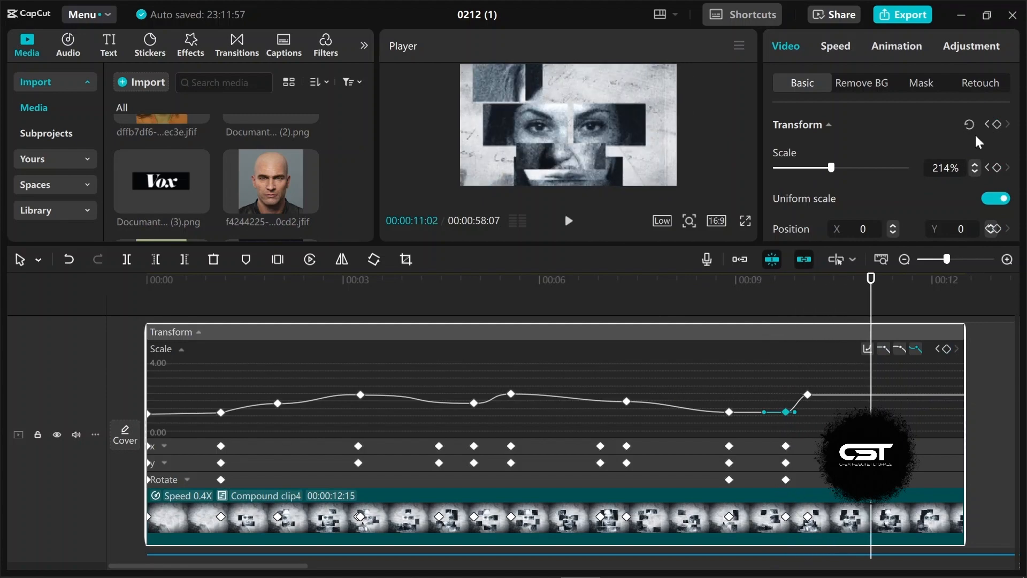
Step: Keyframe the position at X -92, Y 114 at 00:00:11:02 and a centred zoom-out at the very end of the compound clip
left_click(997, 125)
left_click_drag(635, 157, 624, 145)
left_click_drag(873, 297, 958, 284)
left_click_drag(831, 169, 803, 171)
left_click_drag(659, 155, 670, 167)
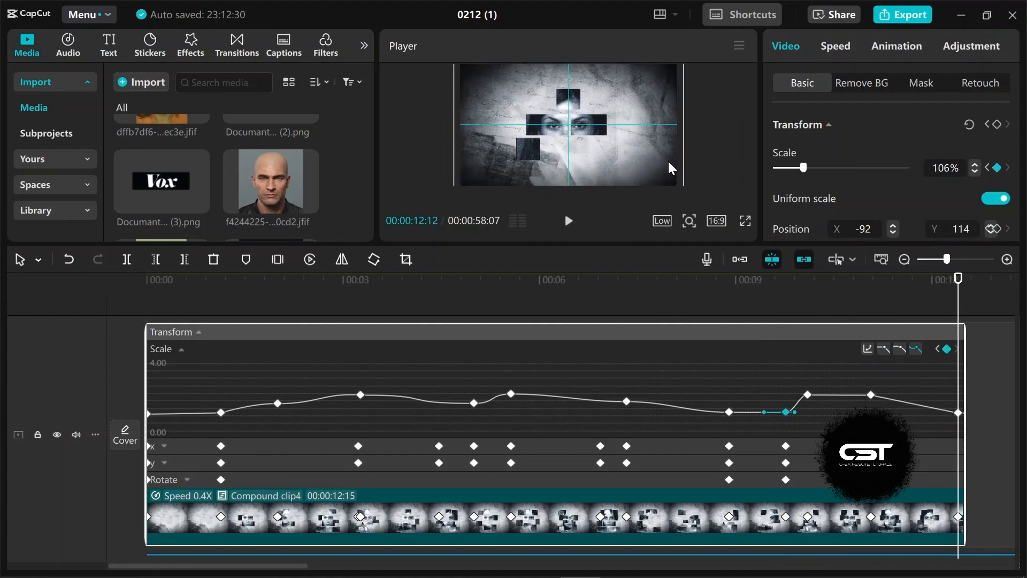
left_click(975, 172)
left_click(975, 172)
left_click(975, 172)
left_click(974, 172)
mouse_move(958, 308)
left_mouse_down()
mouse_move(871, 315)
mouse_move(958, 315)
left_mouse_up()
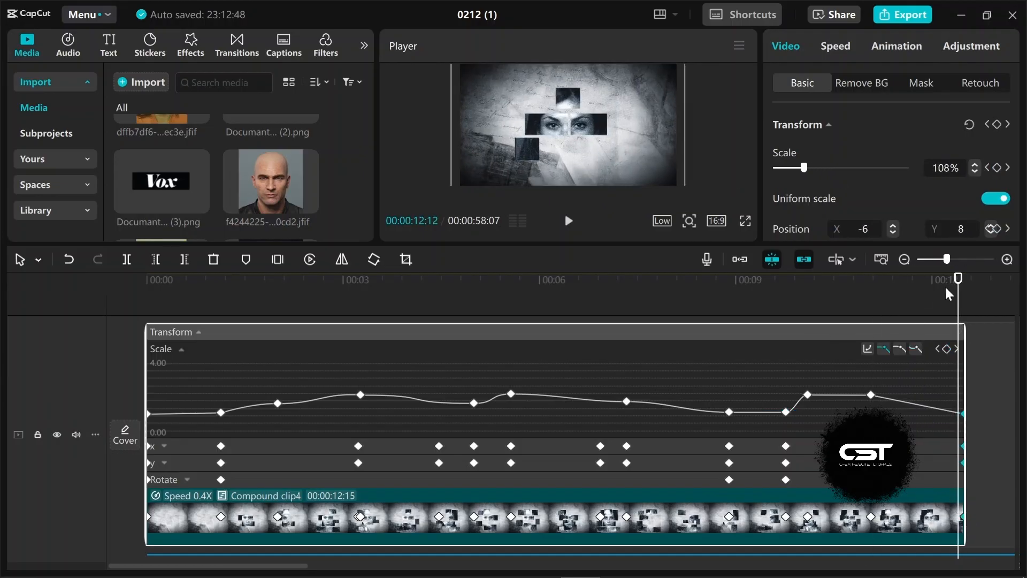
Step: Replace the scale graph with the X position graph and ease its keyframes into smooth curves
left_click(182, 349)
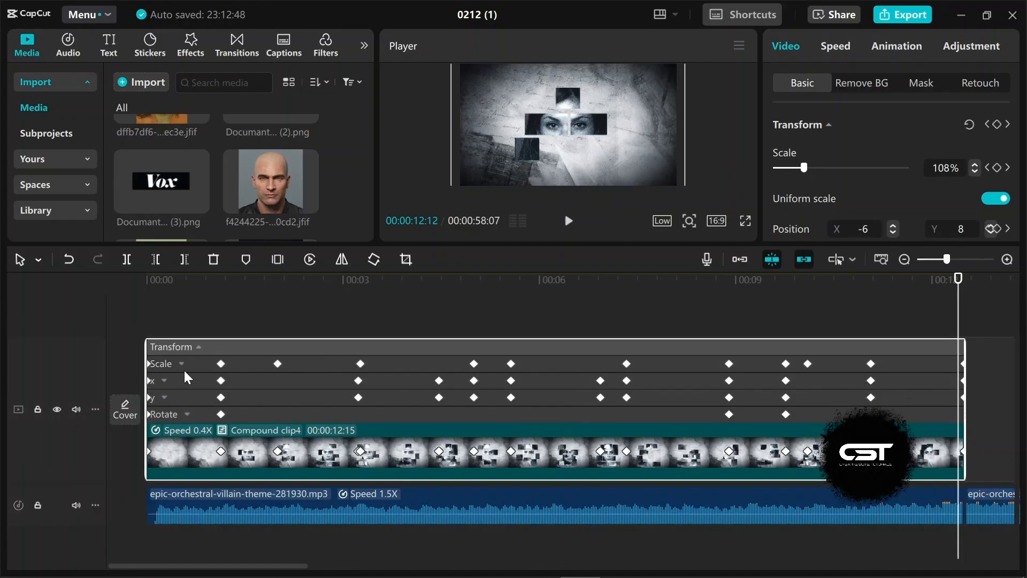
left_click(164, 380)
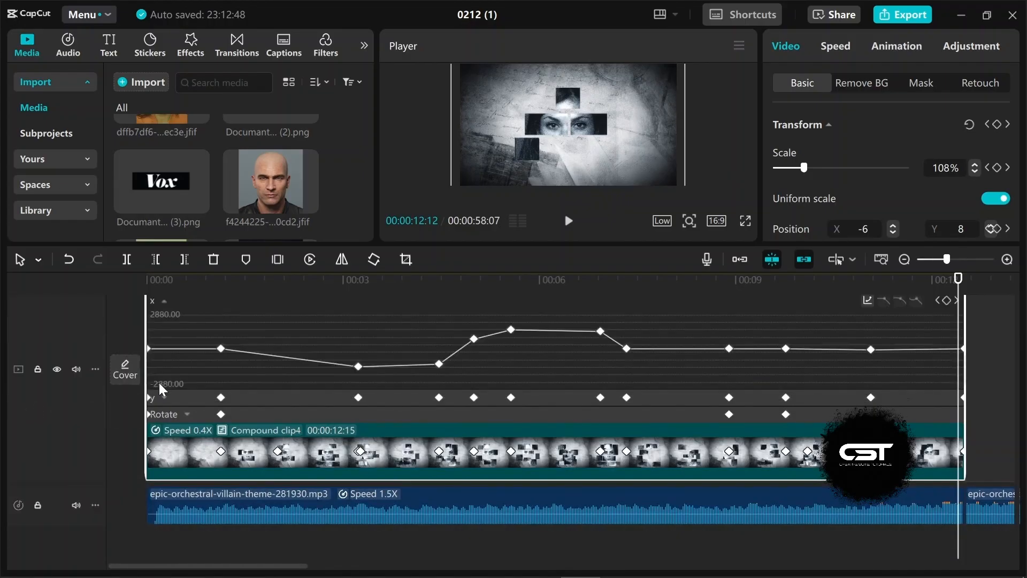
left_click(439, 363)
left_click(474, 339)
left_click(511, 330)
left_click(600, 331)
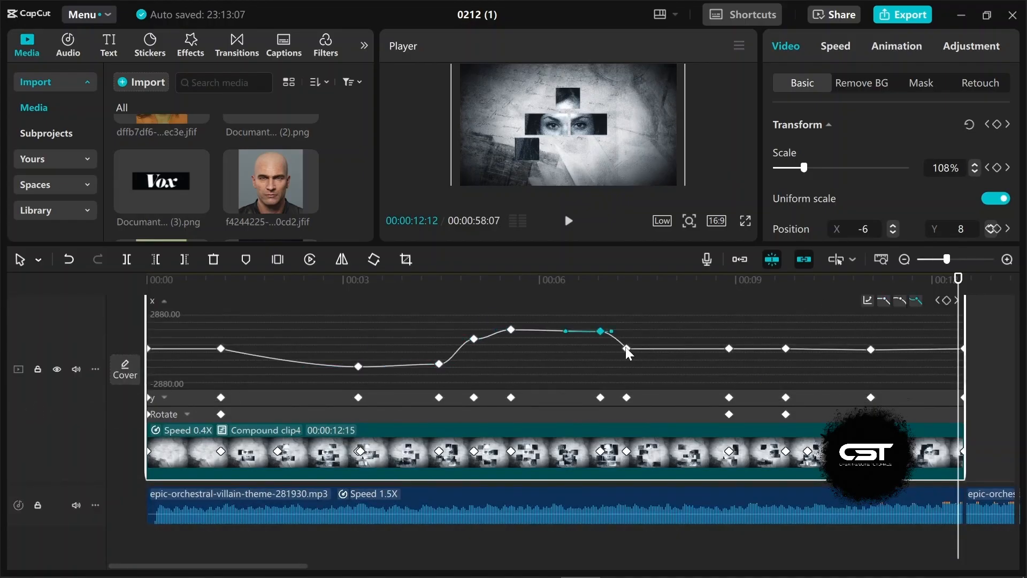
left_click(626, 348)
left_click(730, 348)
left_click(870, 349, "shift")
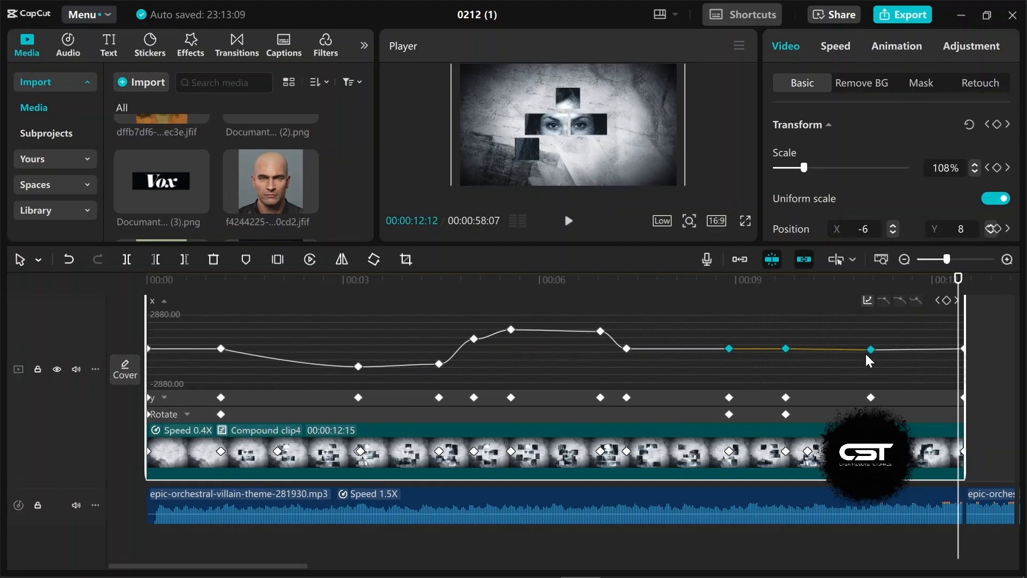
left_click(907, 301)
Step: Smooth the Y position curve around its two raised keyframes and hide the compound clip's keyframe graphs
left_click(164, 397)
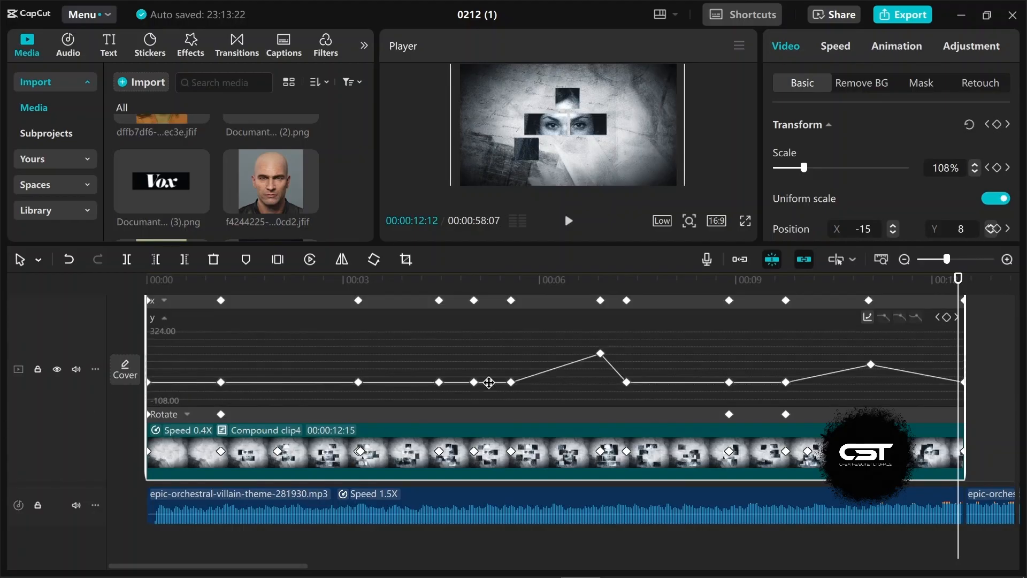
left_click(510, 382)
left_click(915, 317)
left_click(600, 353)
left_click(916, 317)
left_click_drag(627, 382, 624, 382)
left_click(915, 317)
left_click(786, 382)
left_click(915, 317)
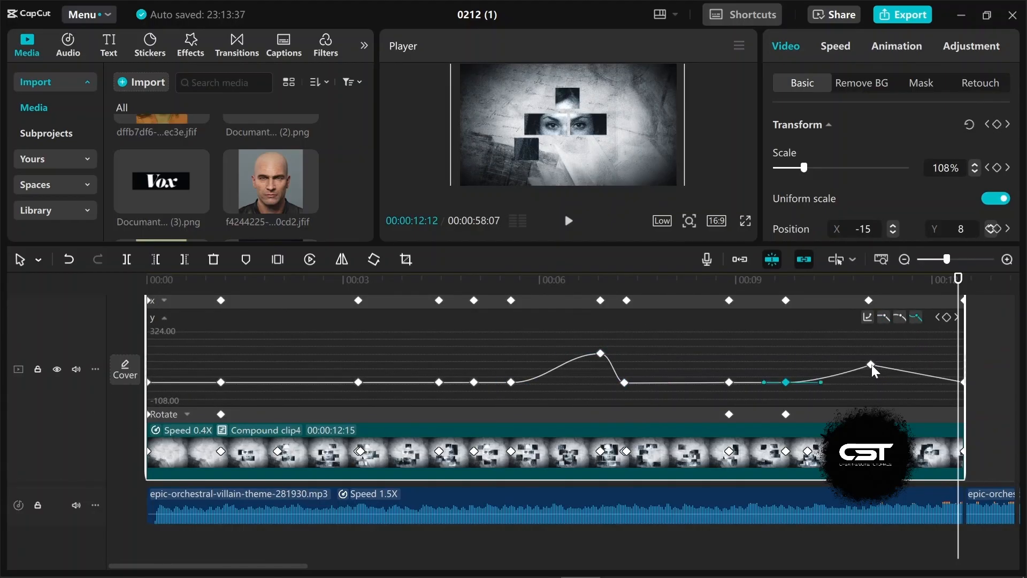
left_click(871, 365)
left_click(916, 317)
left_click(729, 382)
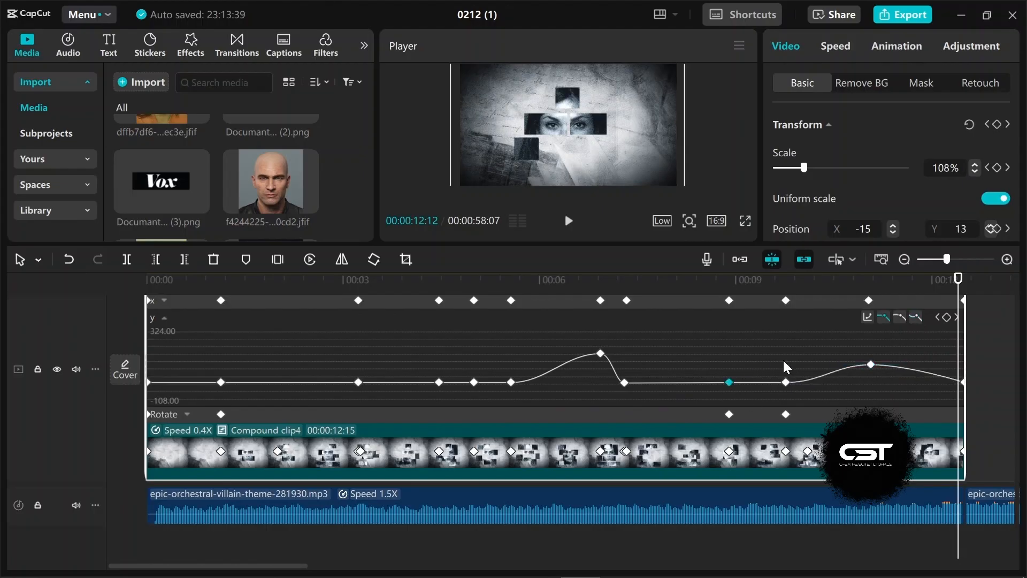
right_click(513, 454)
left_click(535, 489)
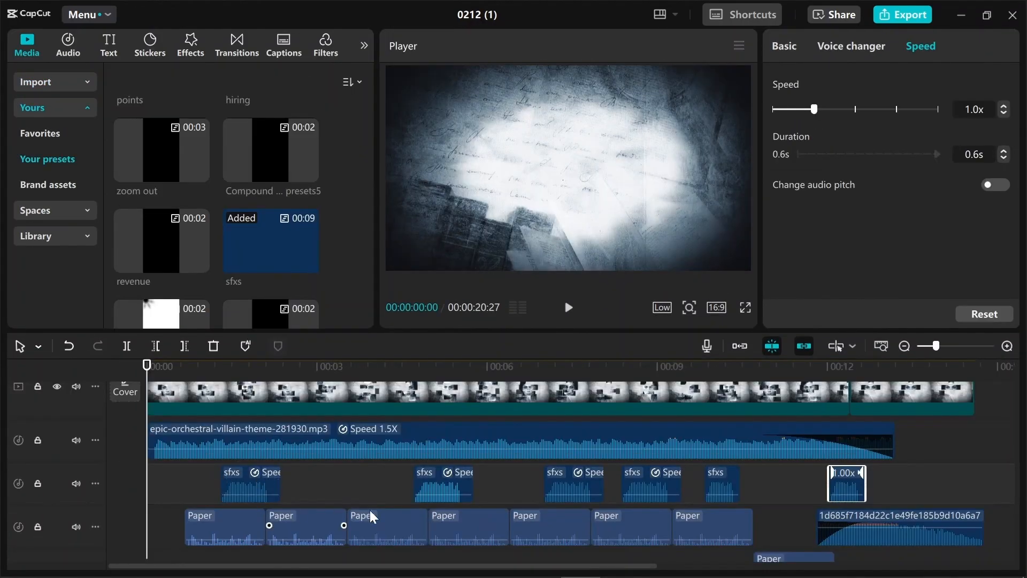
Step: Search the sound effects library for "paper" and scrub through the timeline with its sfxs and Paper sound clips
scroll(559, 512, "down", 1)
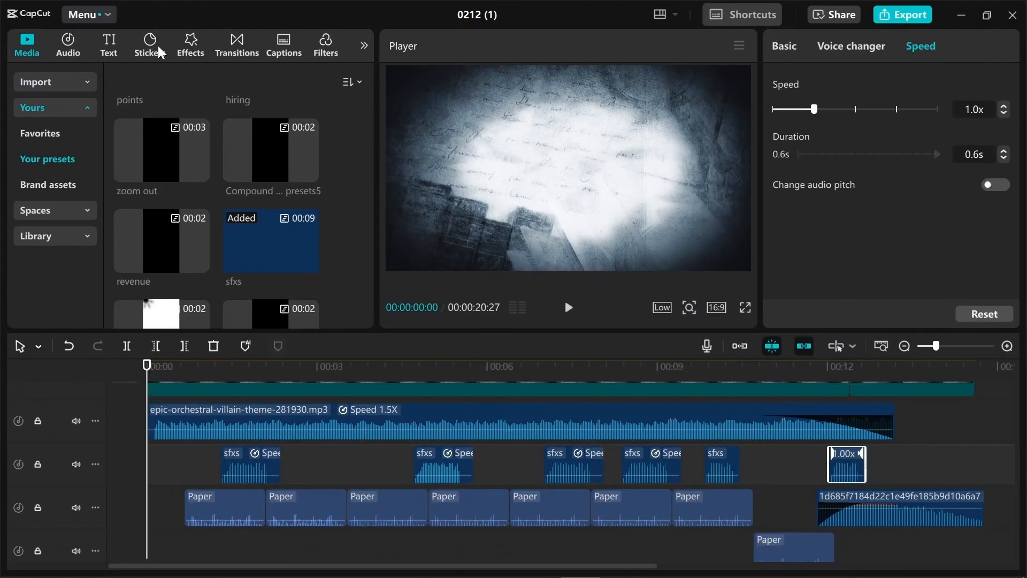
left_click(68, 46)
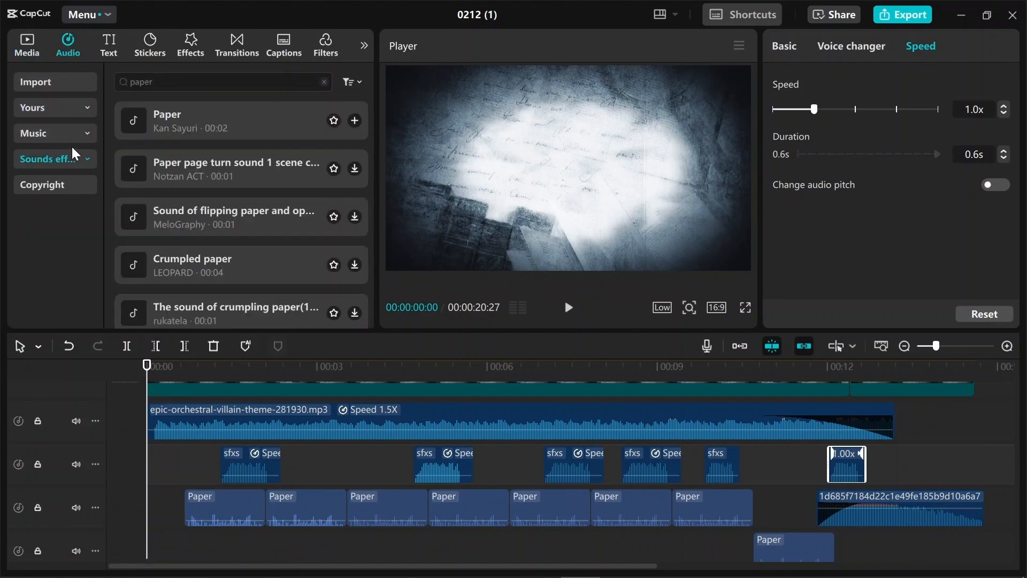
left_click(74, 160)
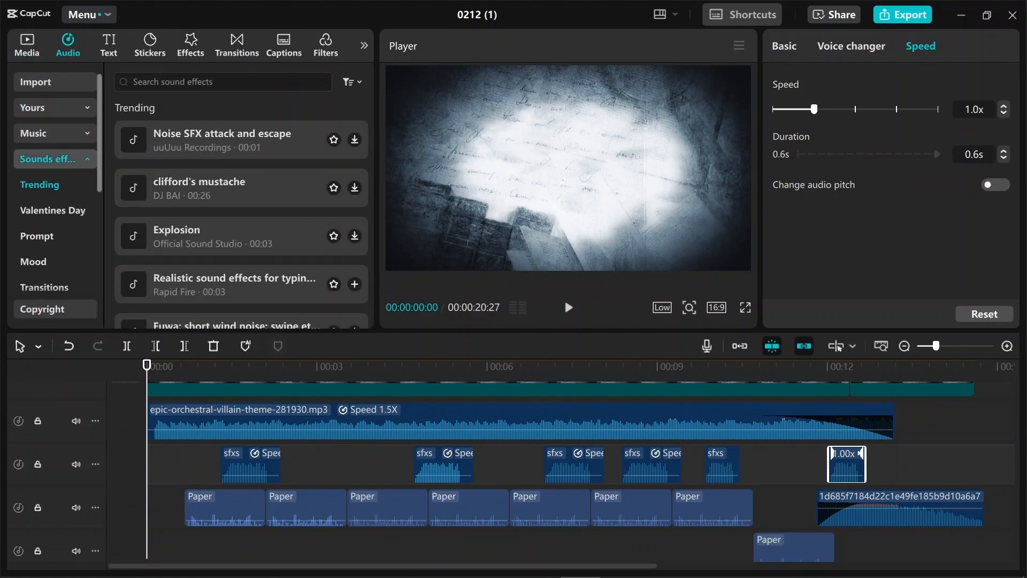
left_click(203, 82)
left_click(145, 128)
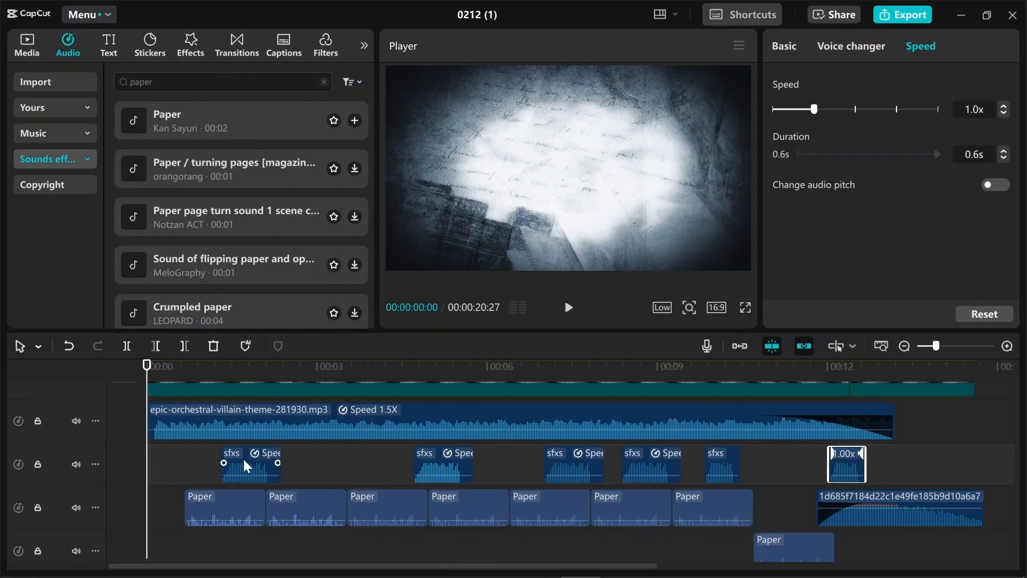
left_click(211, 457)
left_click_drag(212, 374, 681, 425)
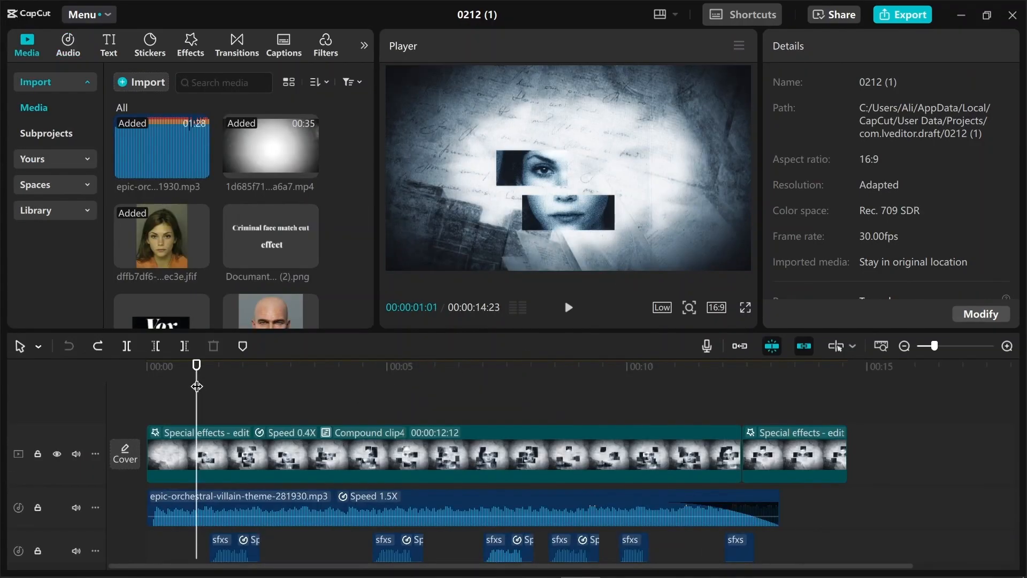
Step: Add the Black Noise retro video effect above the compound clips, stretch it over the whole video and scrub through the result
left_click_drag(196, 387, 186, 385)
left_click(191, 43)
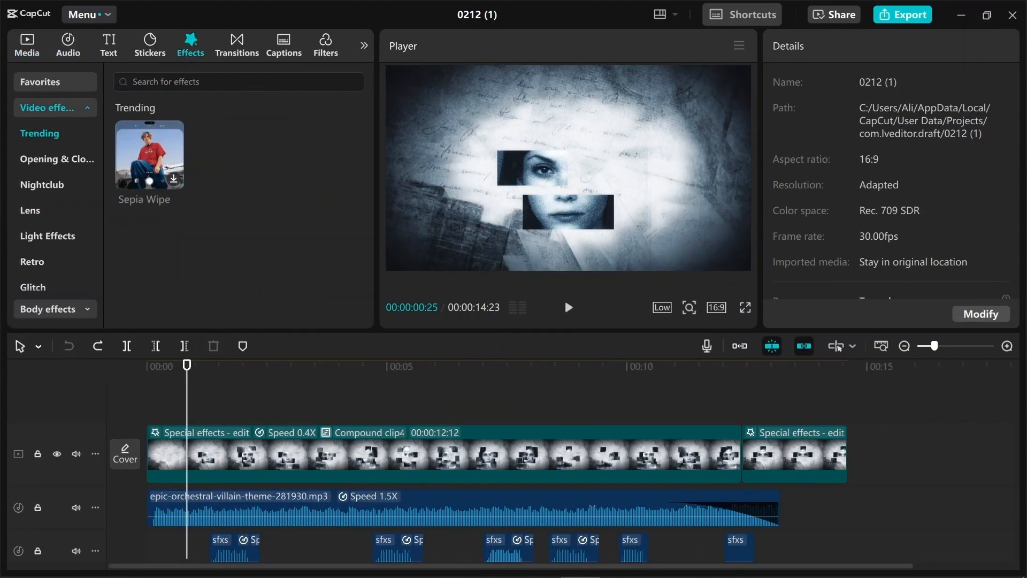
left_click(59, 262)
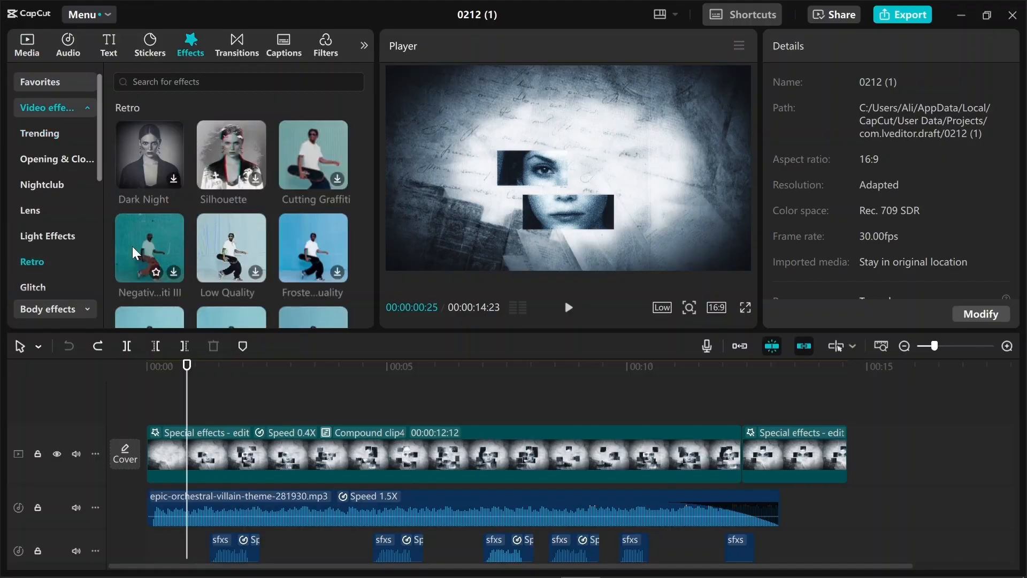
scroll(135, 252, "down", 1)
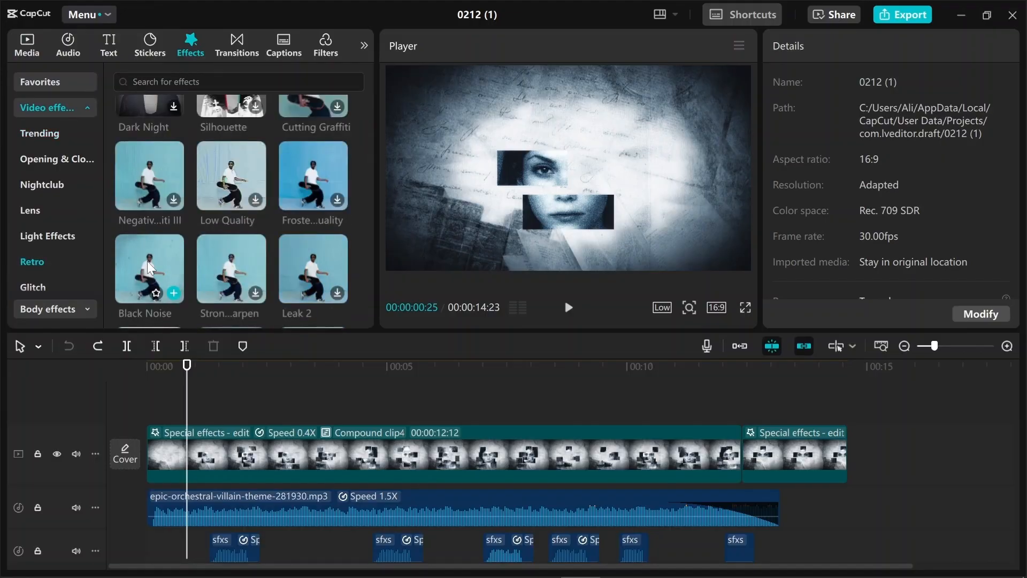
left_click_drag(150, 269, 151, 419)
left_click_drag(292, 439, 840, 439)
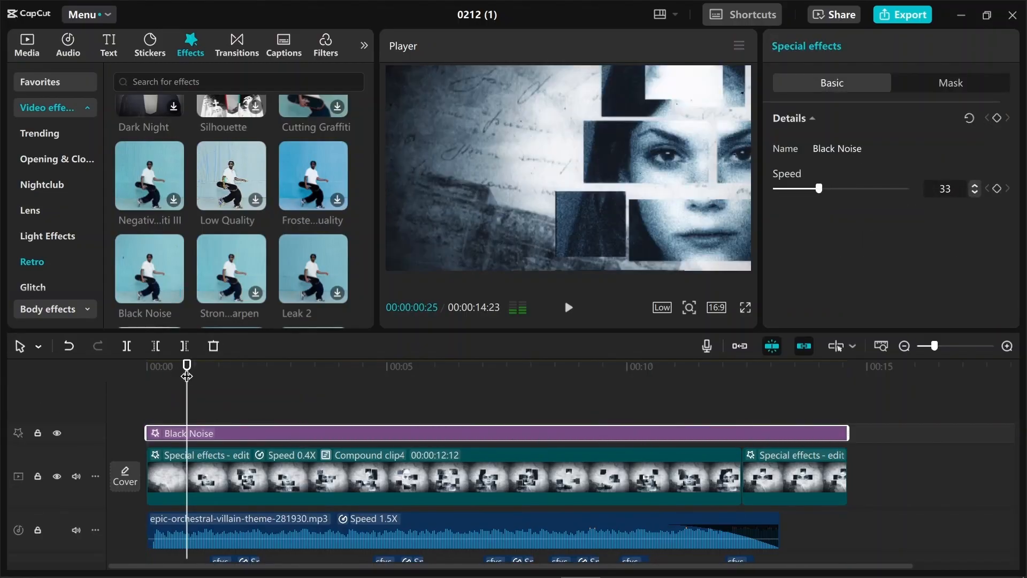
left_click_drag(189, 376, 293, 383)
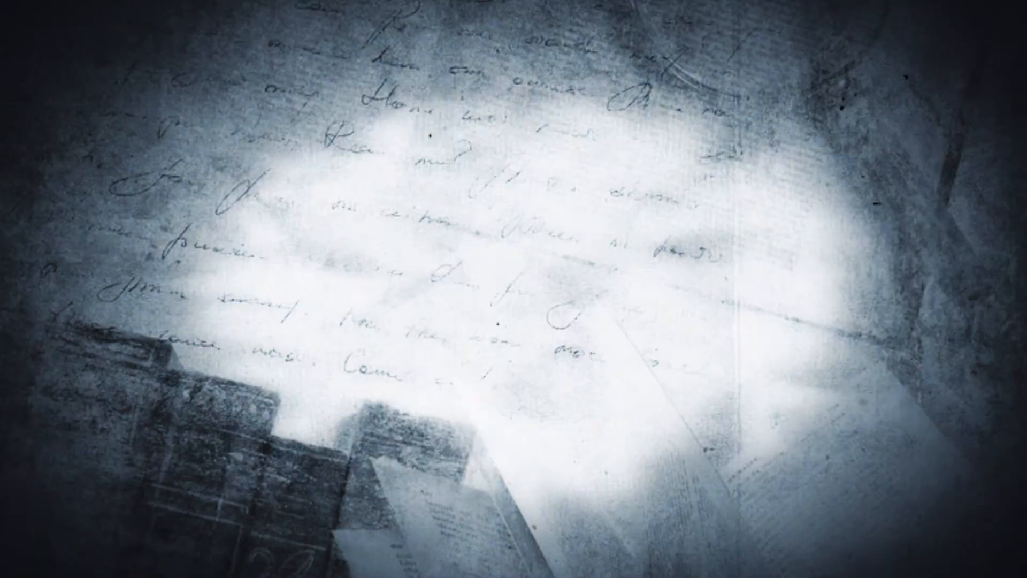